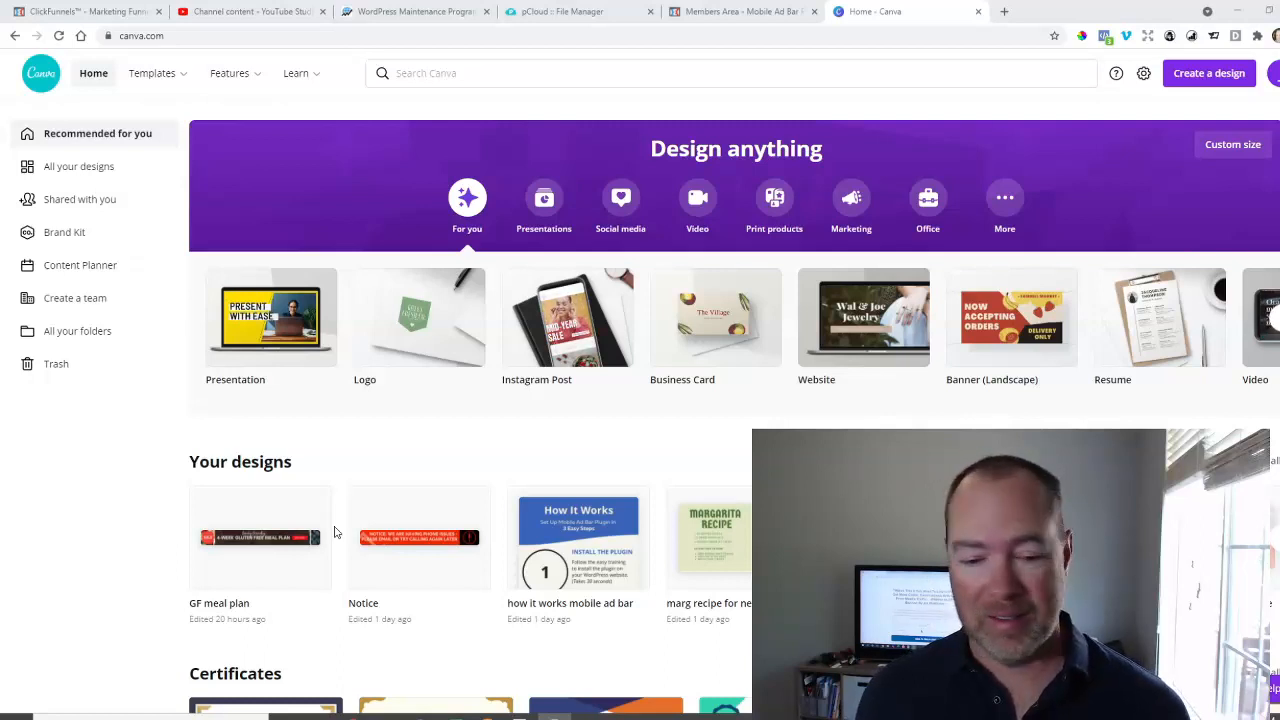
Open the Notice design, look through its banner templates, and return to the home page.
left_click(399, 513)
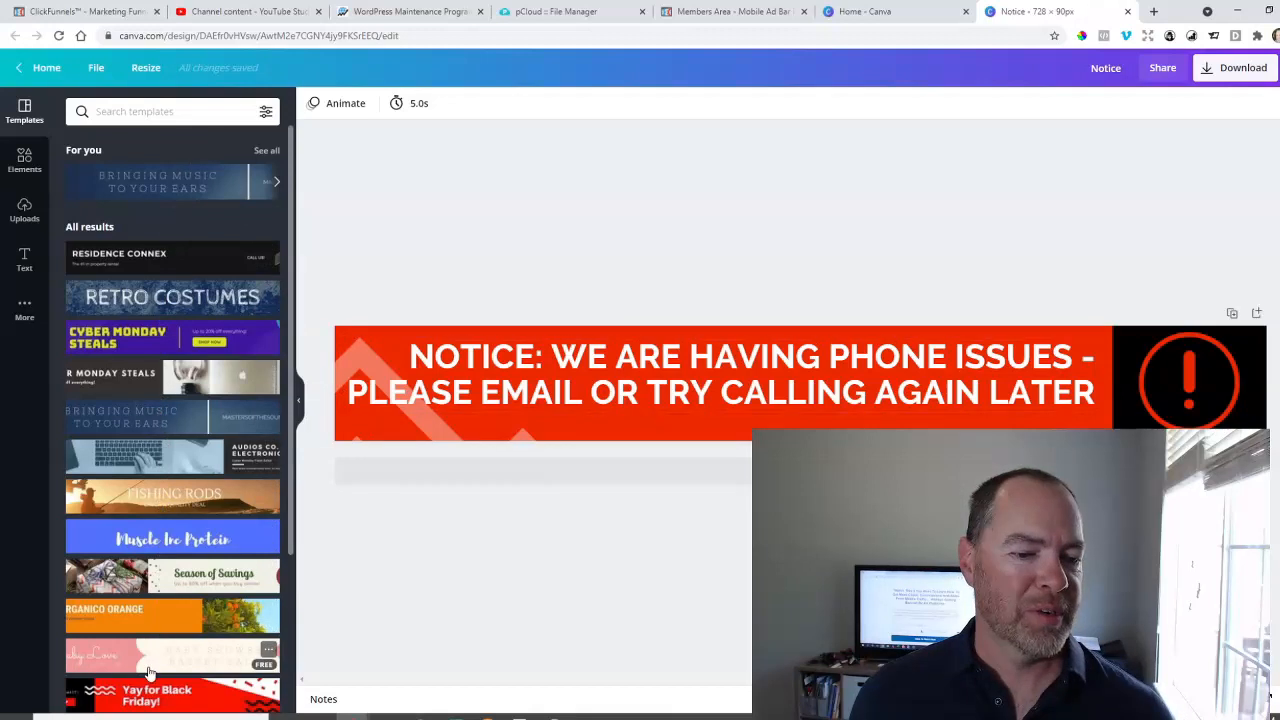
scroll(150, 640, "down", 5)
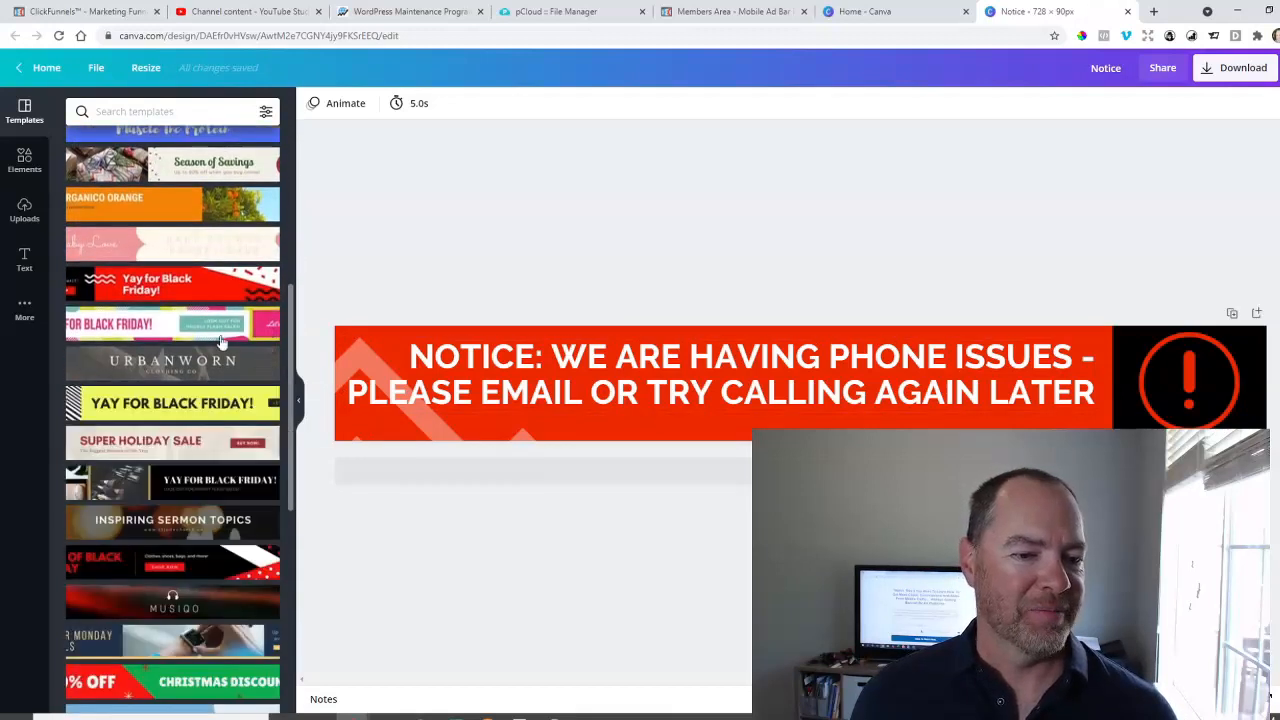
scroll(159, 571, "down", 5)
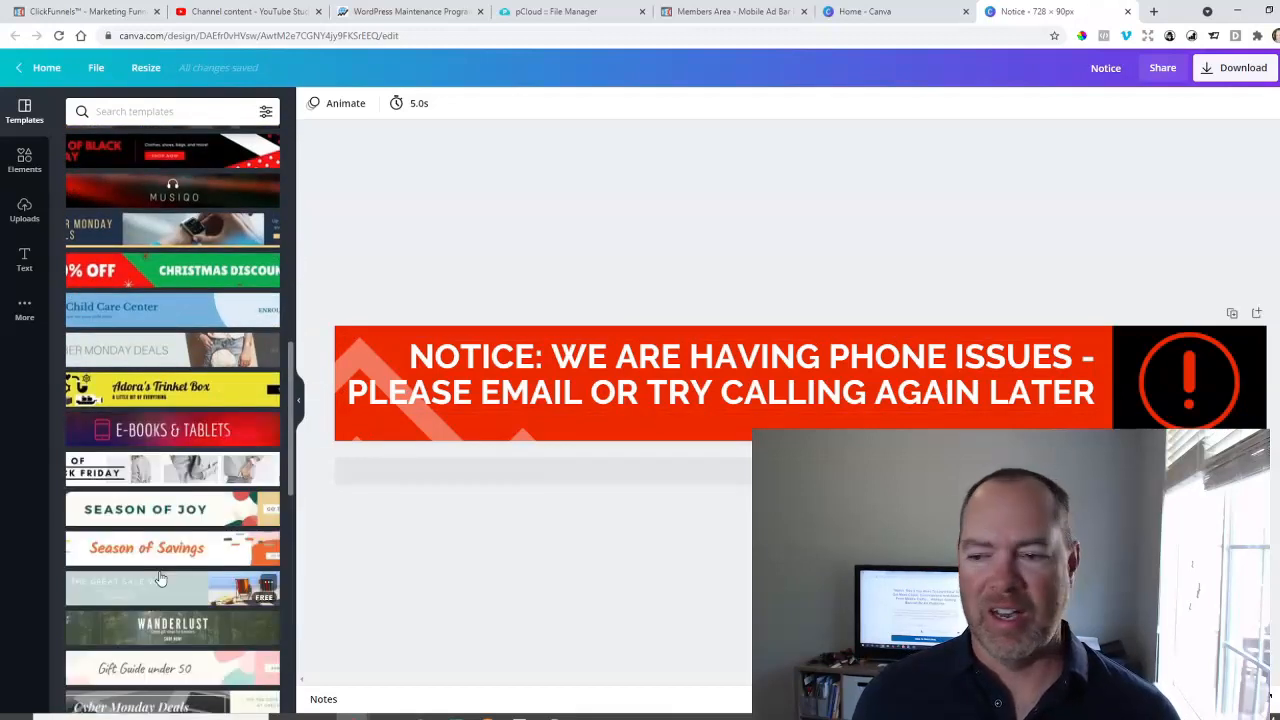
scroll(160, 578, "up", 6)
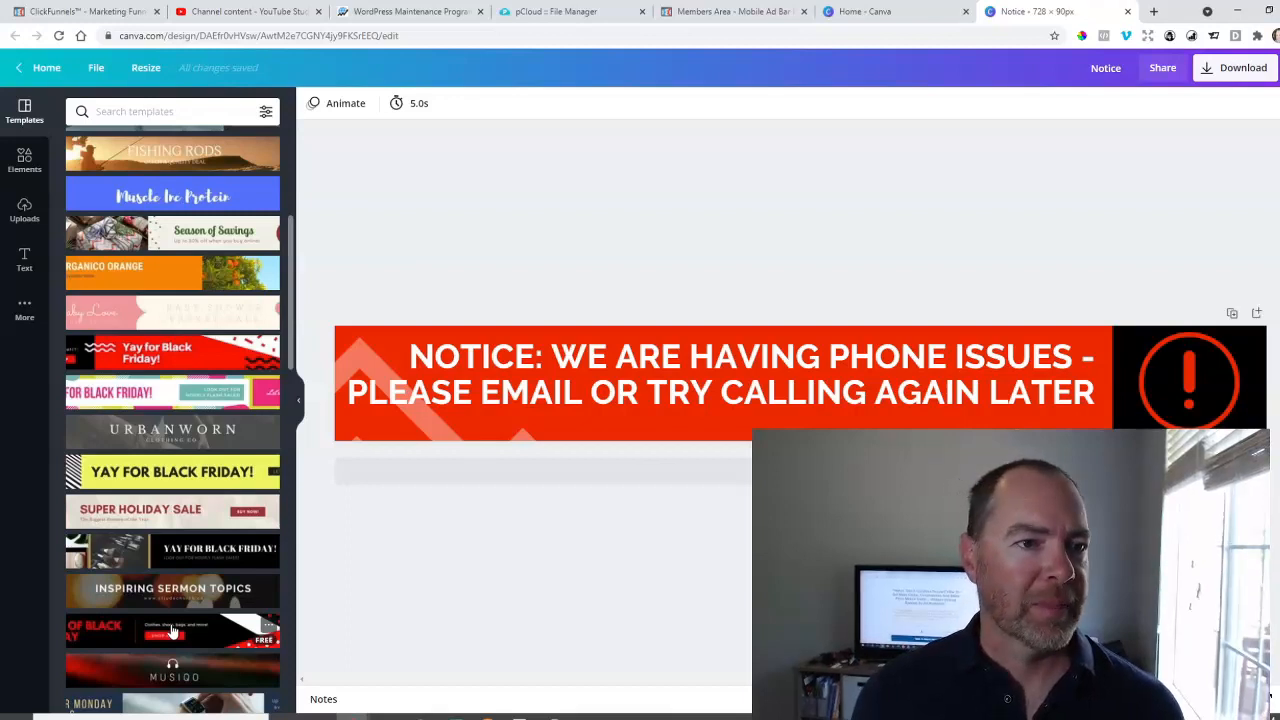
left_click(40, 68)
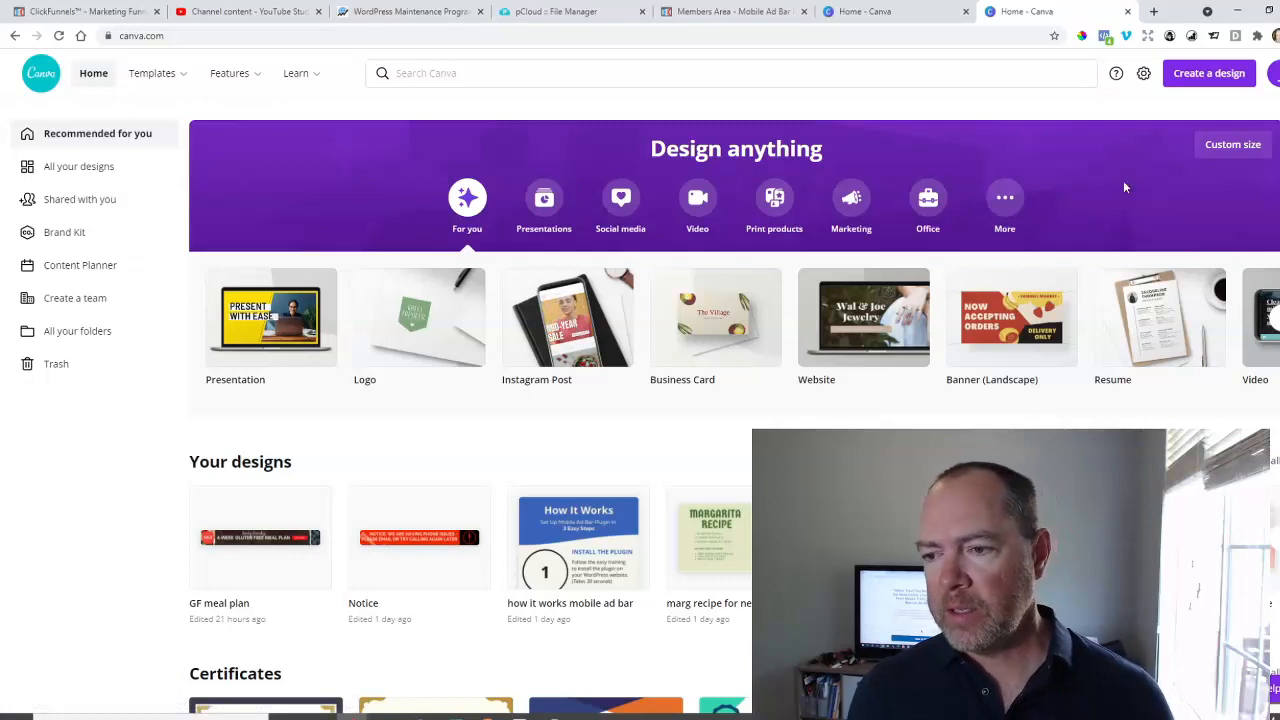
Search all of Canva for 728x90 templates and look over the results.
mouse_move(145, 73)
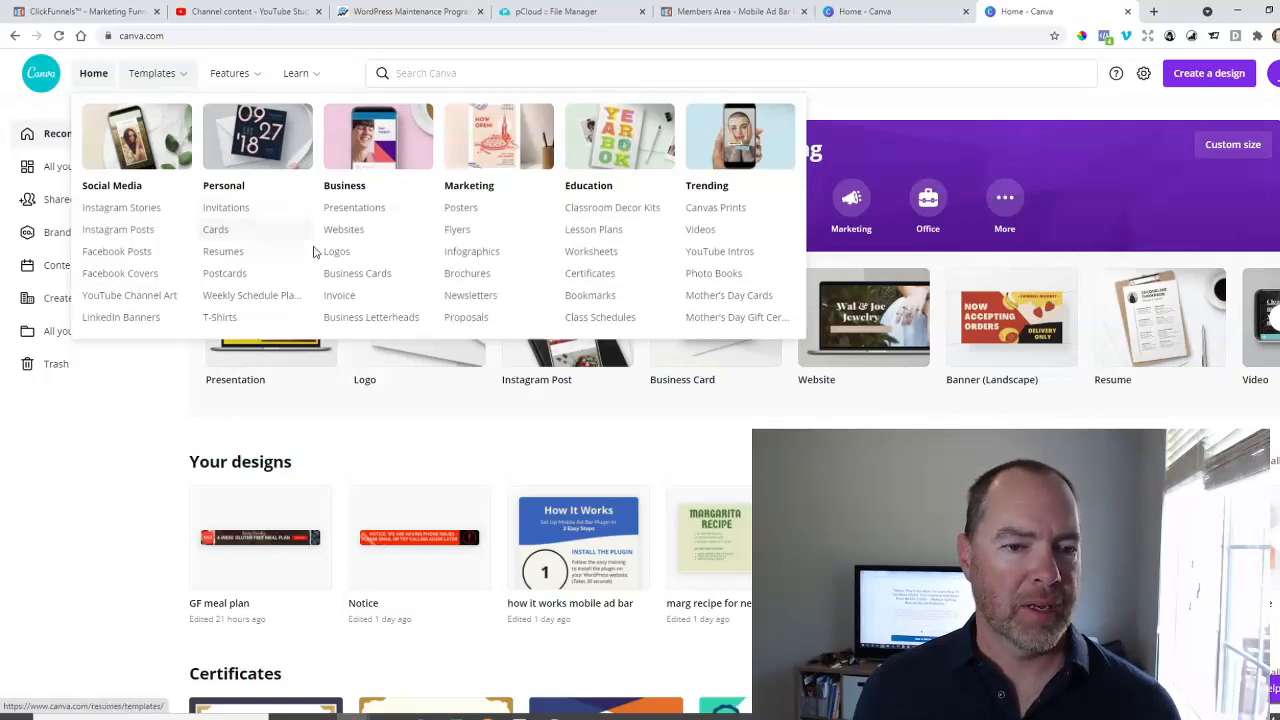
left_click(445, 72)
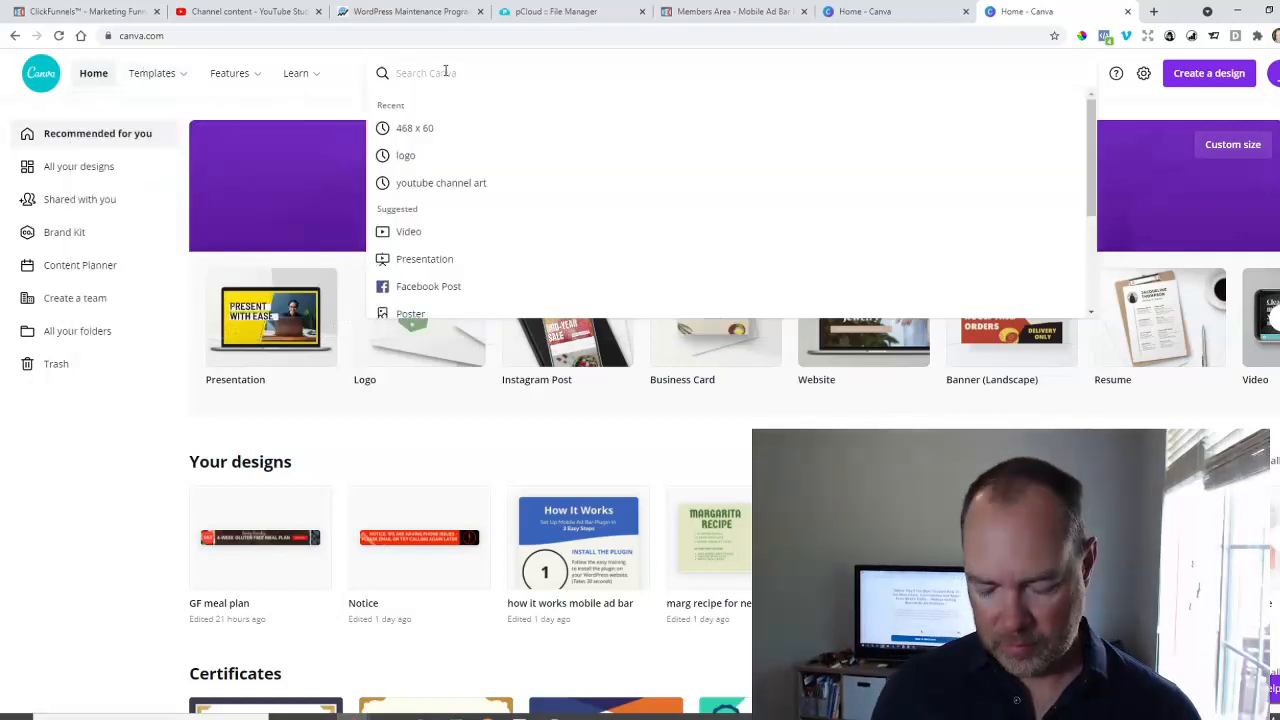
type("728")
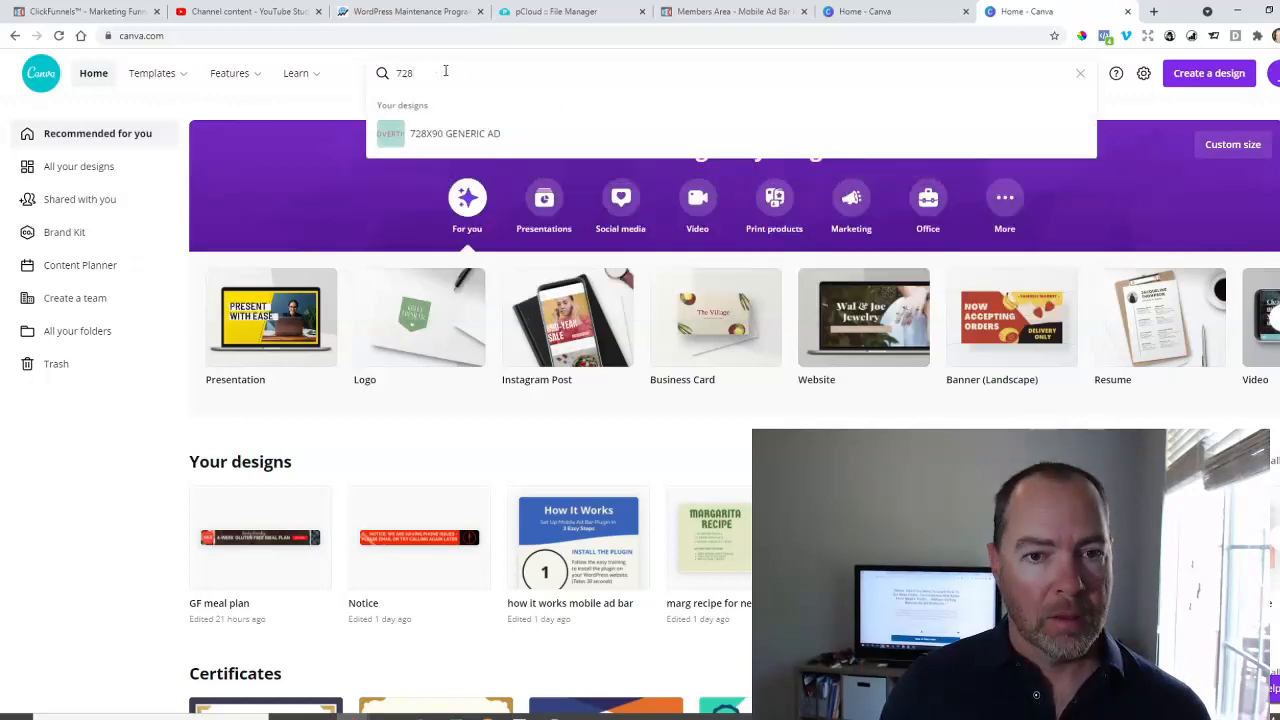
type("x90")
key("Return")
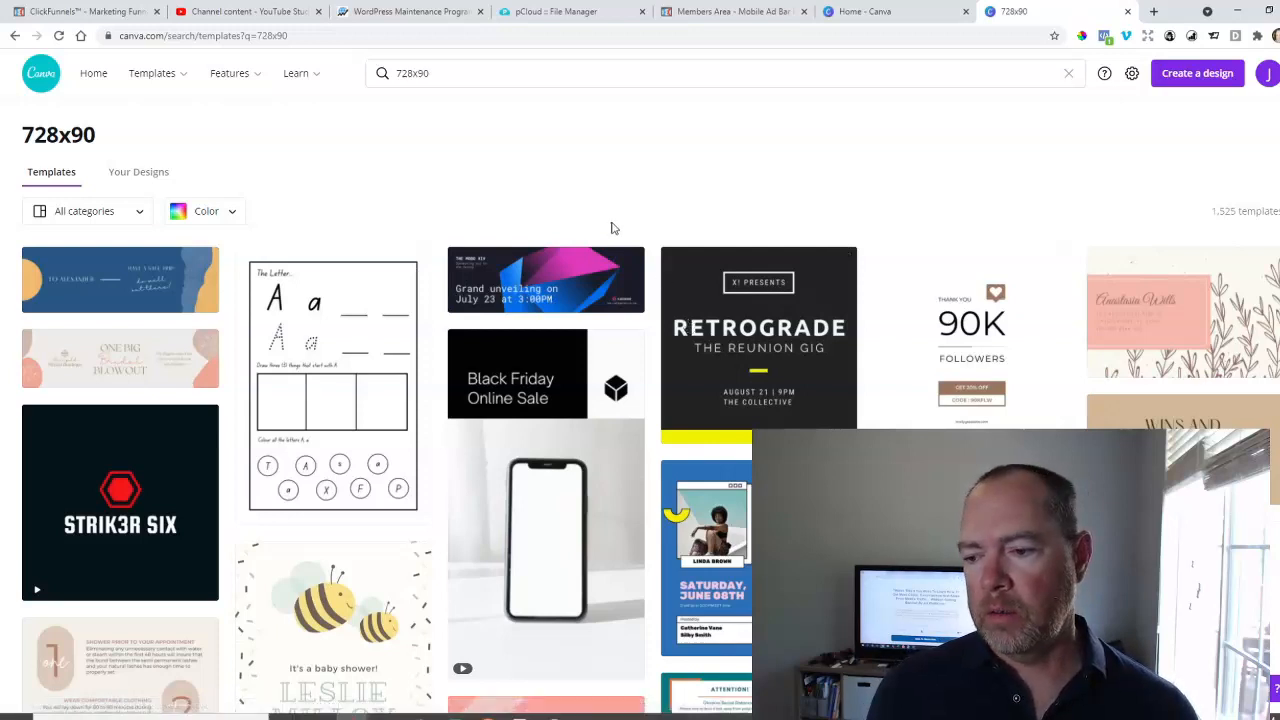
scroll(310, 537, "down", 3)
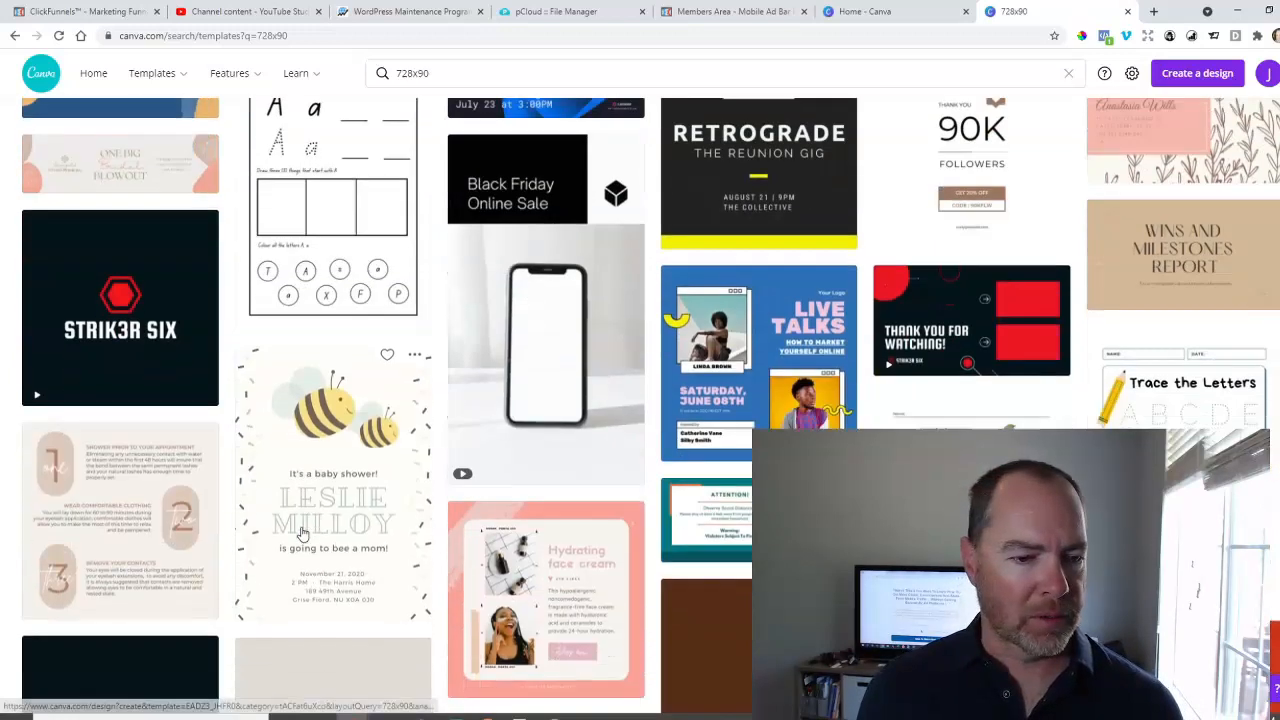
scroll(310, 537, "up", 3)
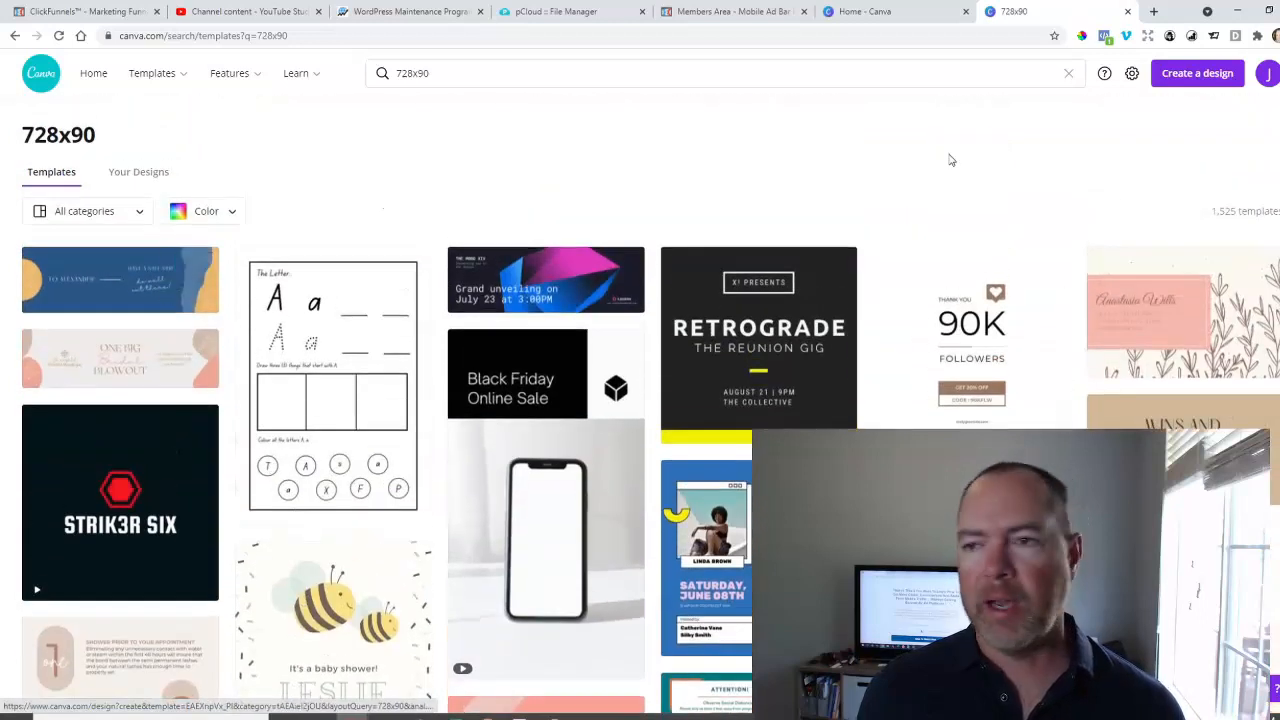
Create a new custom-size design measuring 728 x 90 px.
left_click(1208, 80)
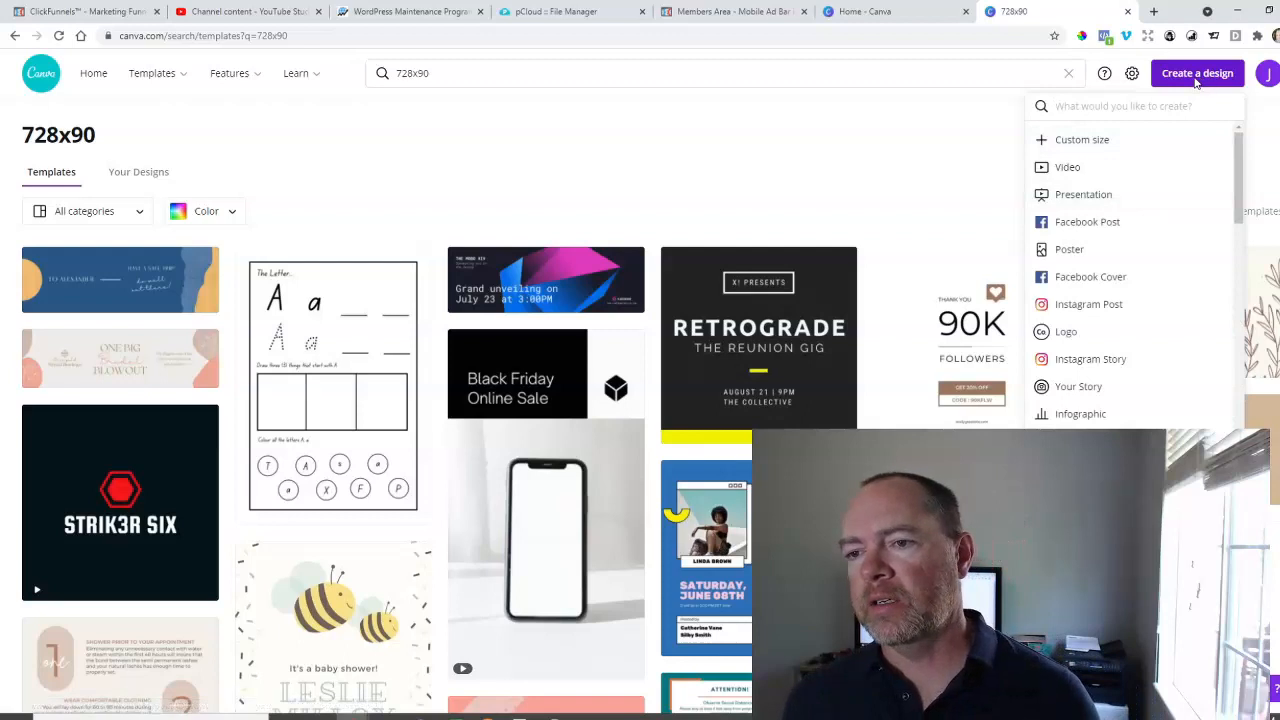
left_click(1121, 146)
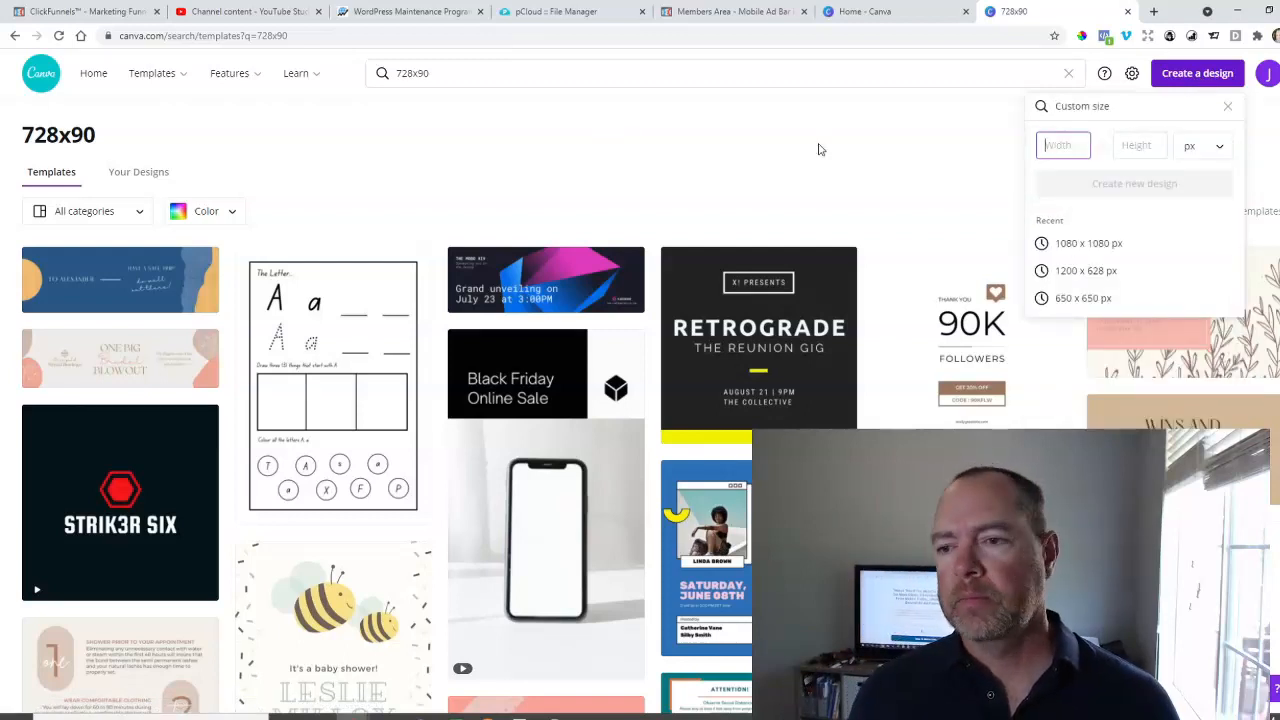
type("728")
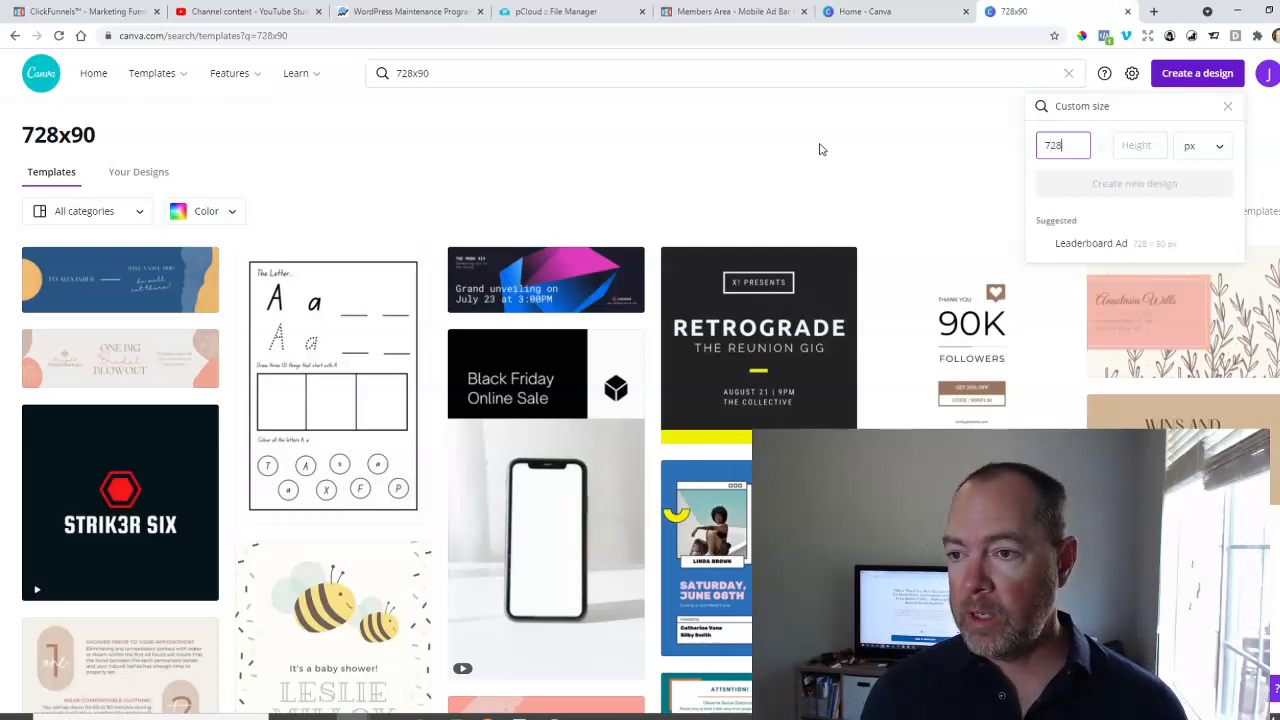
key("Tab")
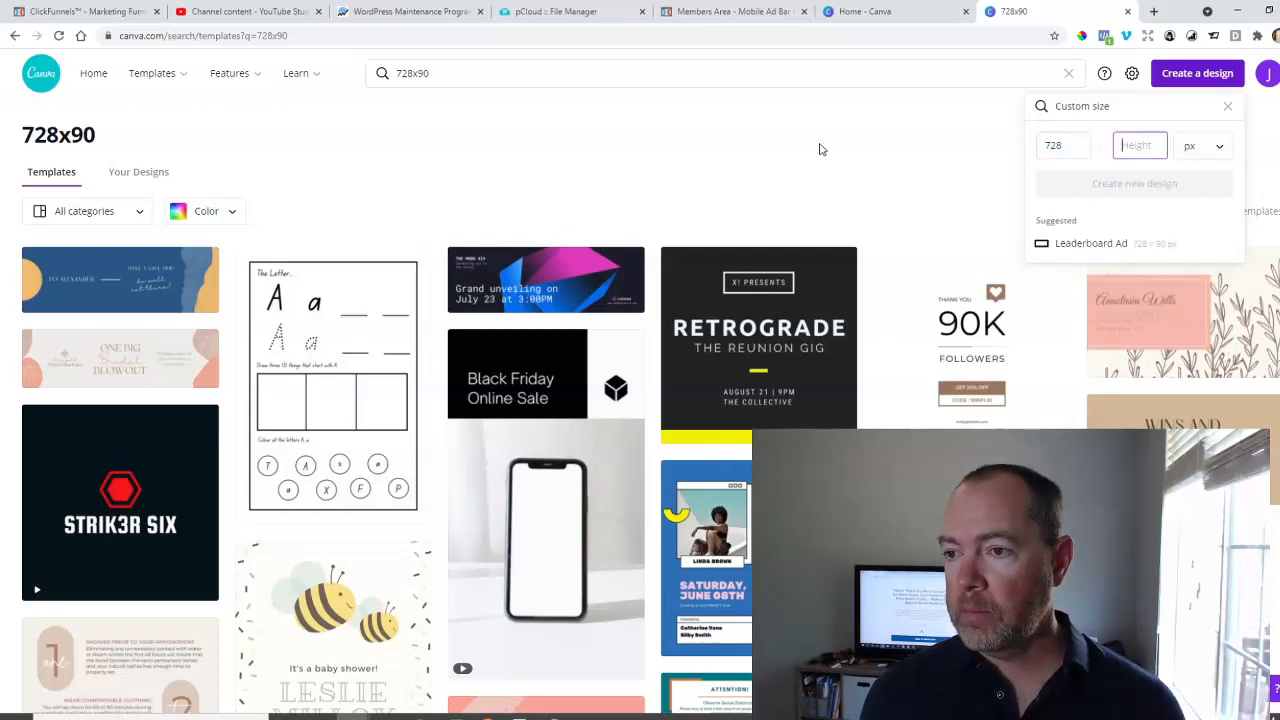
type("90")
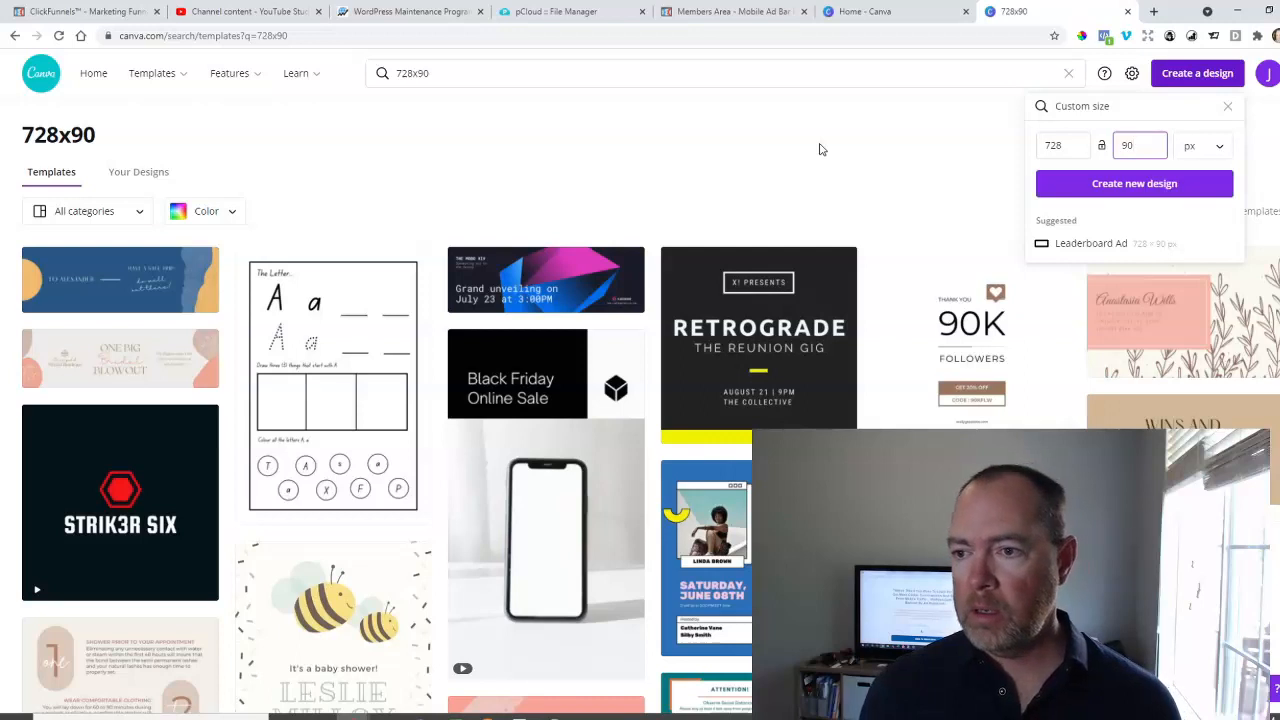
left_click(1120, 186)
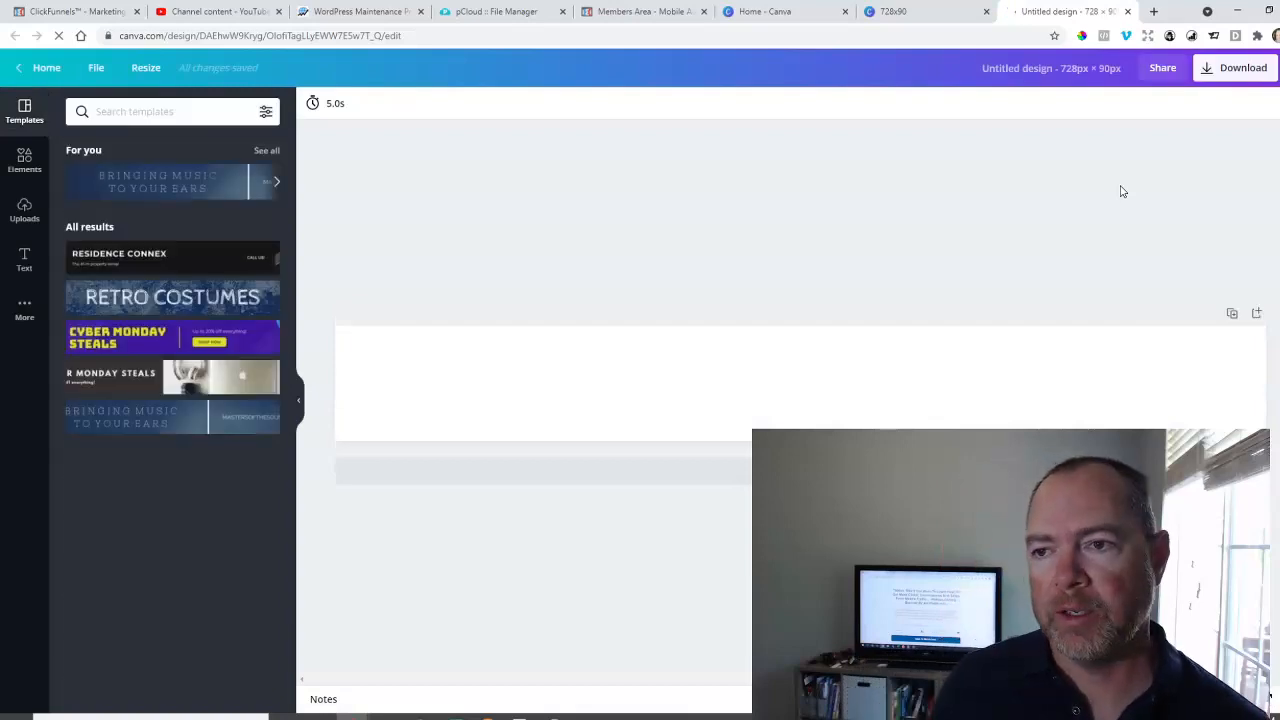
left_click(918, 11)
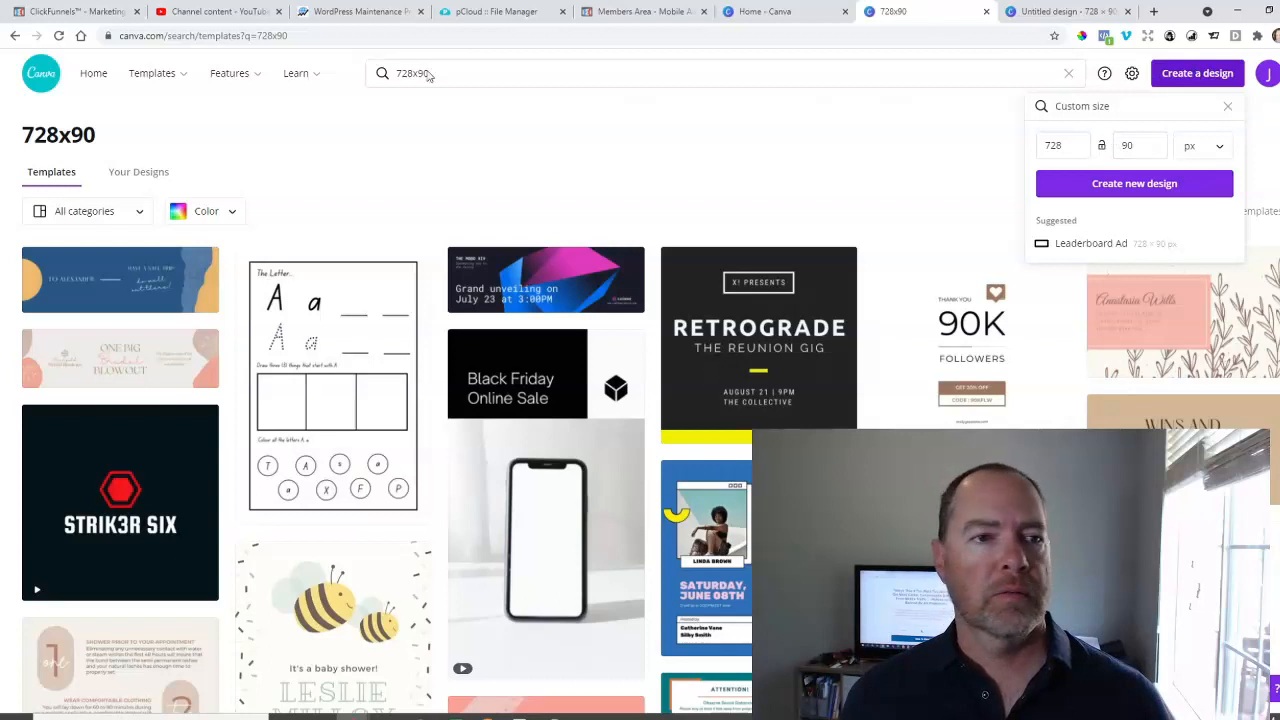
left_click(784, 14)
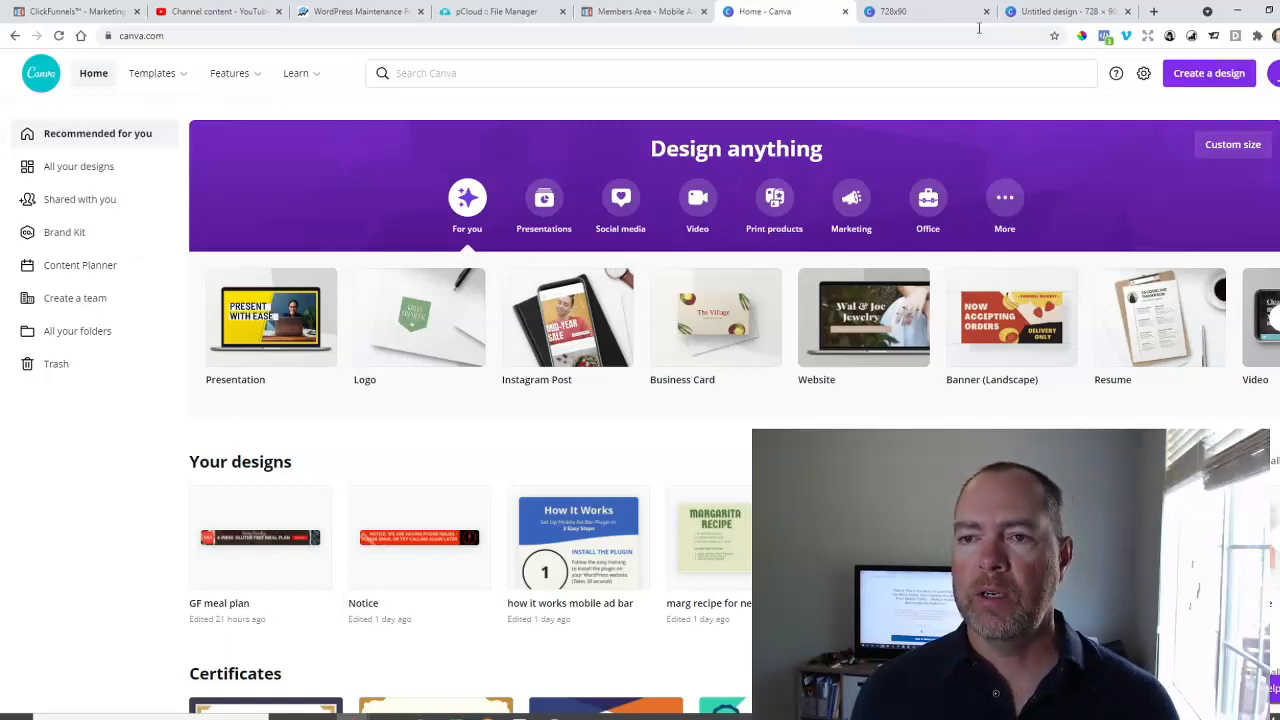
left_click(935, 11)
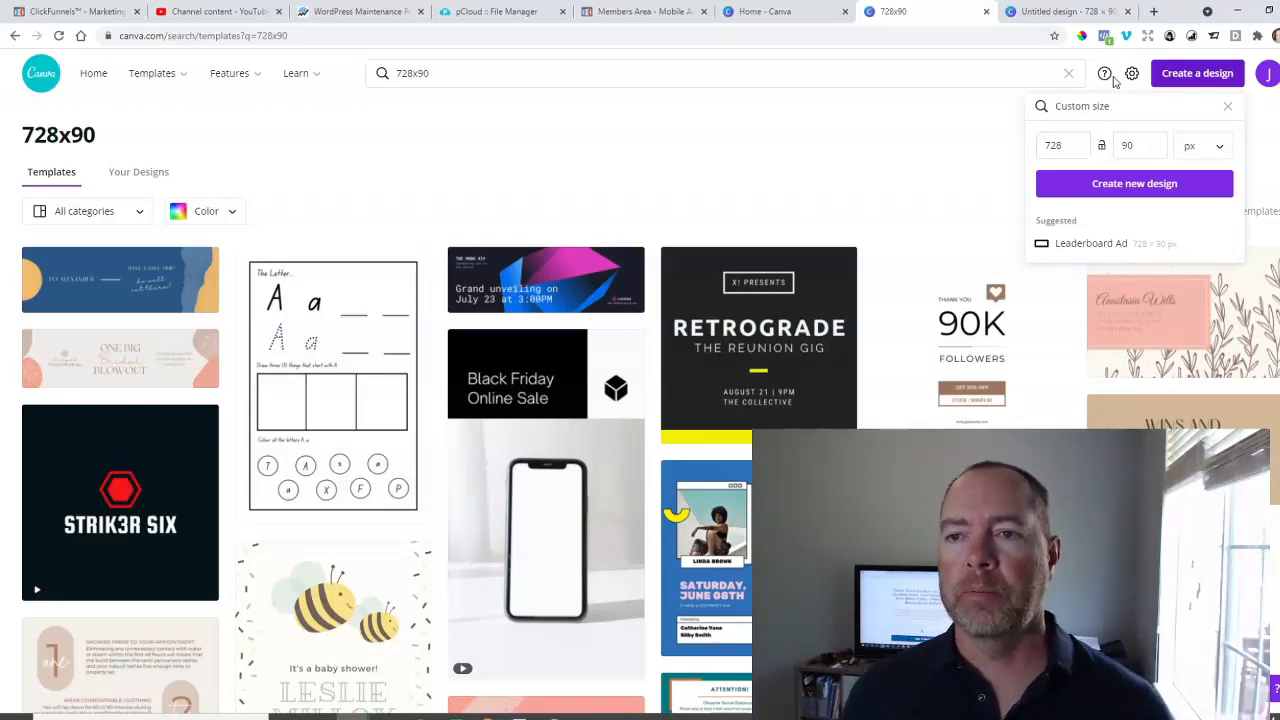
left_click(1057, 12)
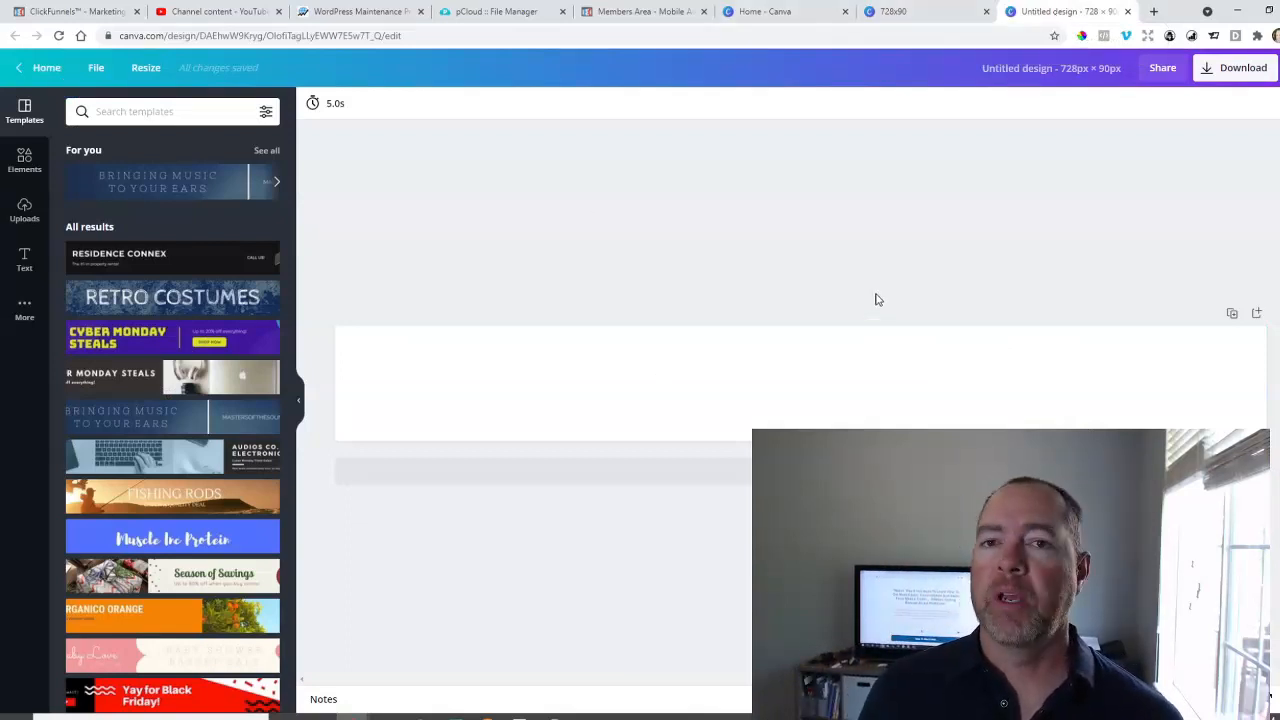
Rename the new blank design as "demo ad bar".
left_click(1119, 67)
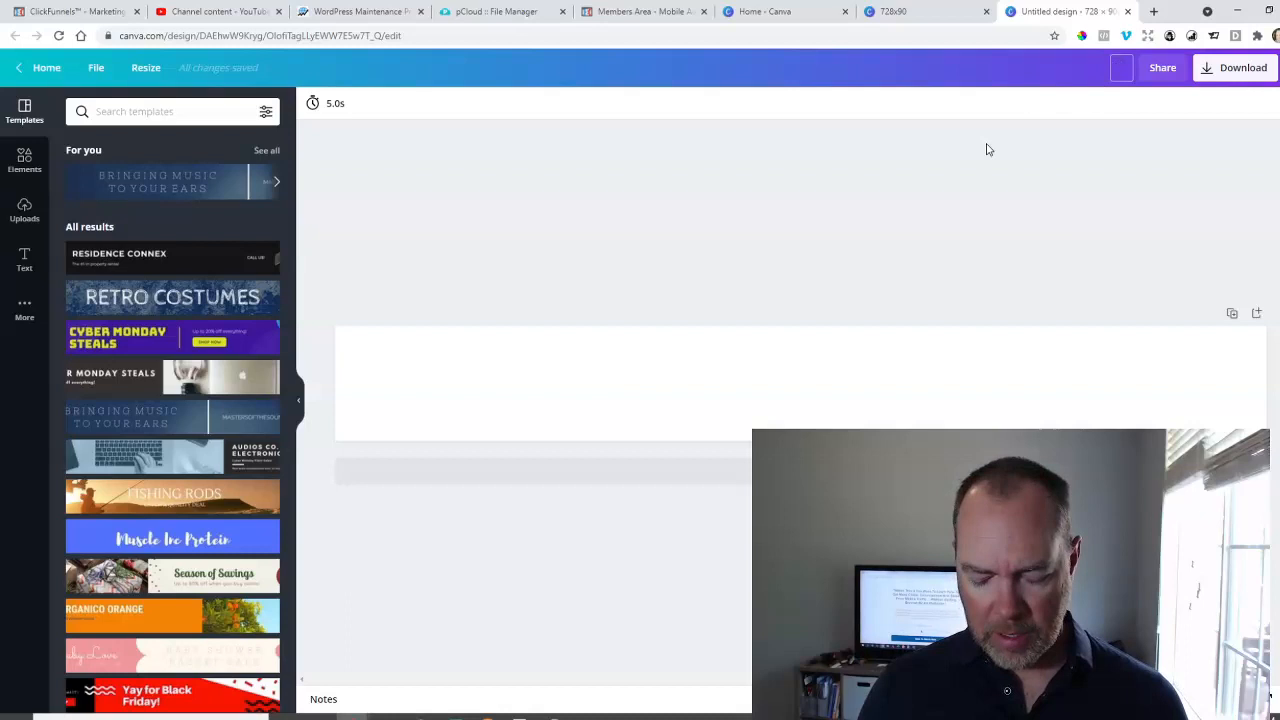
type("demo ad")
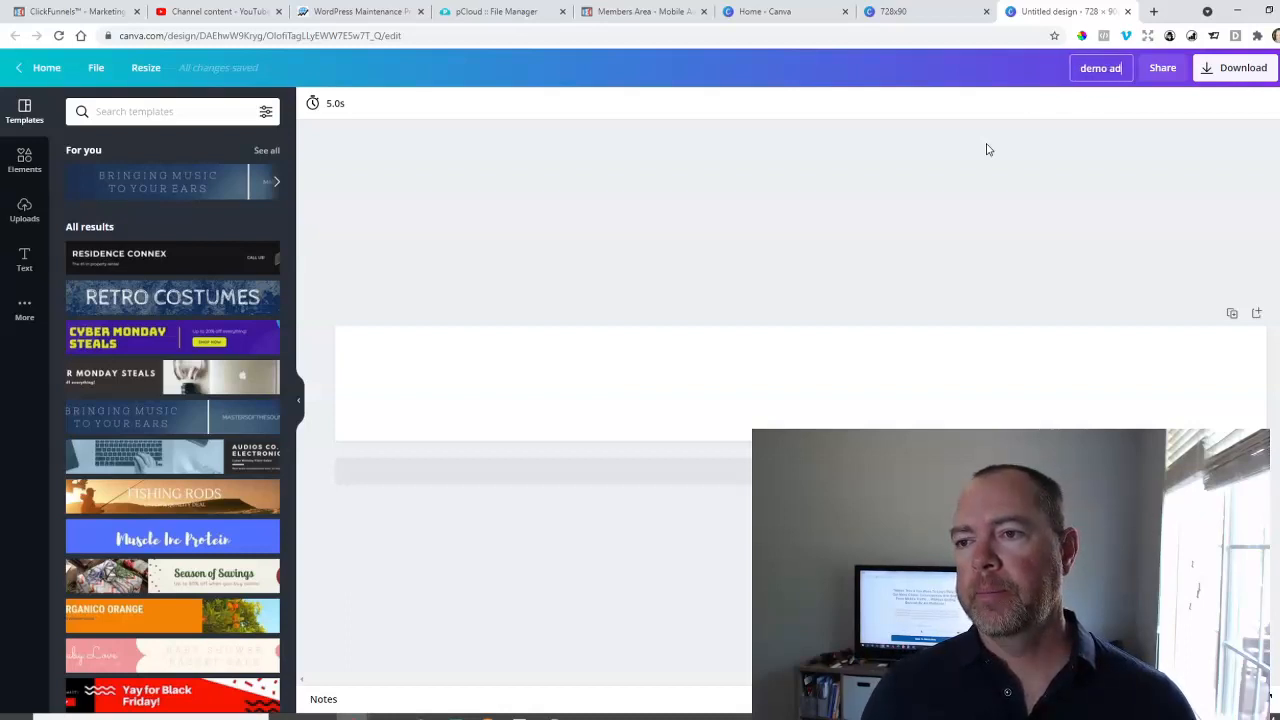
type(" bar")
key("Return")
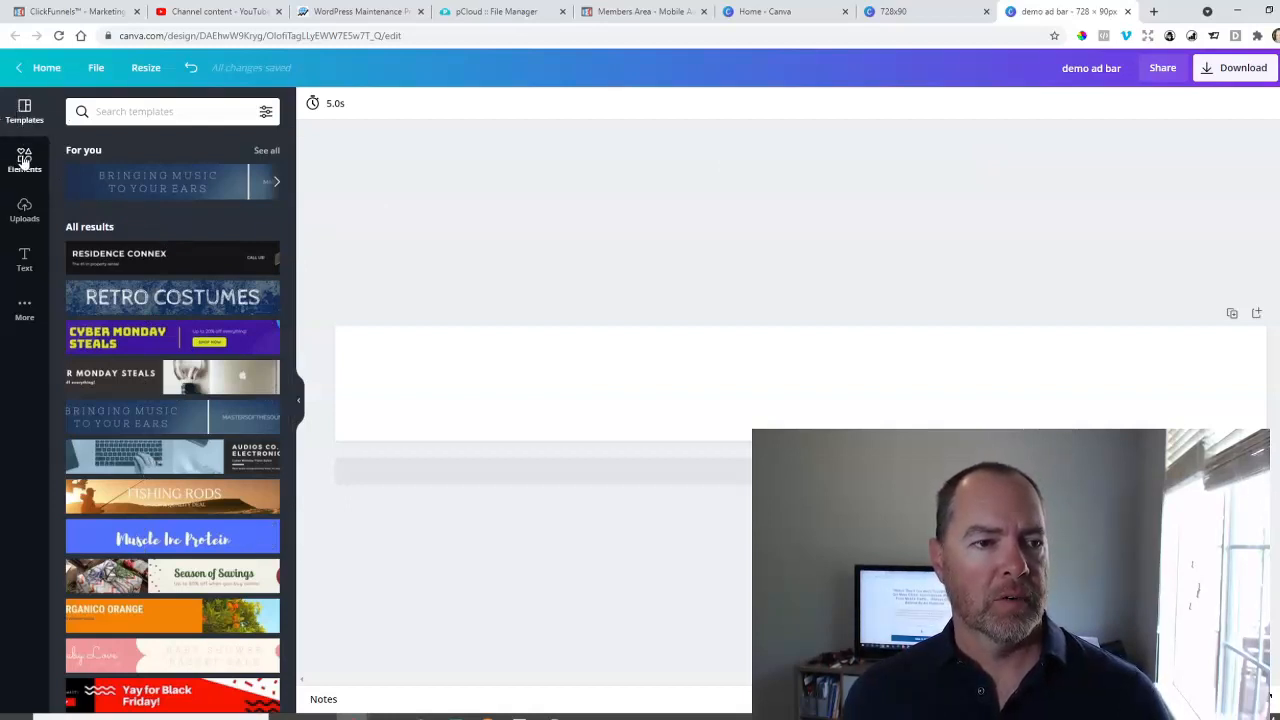
Look over the available elements, uploads and text options, ending back at the banner templates.
left_click(22, 172)
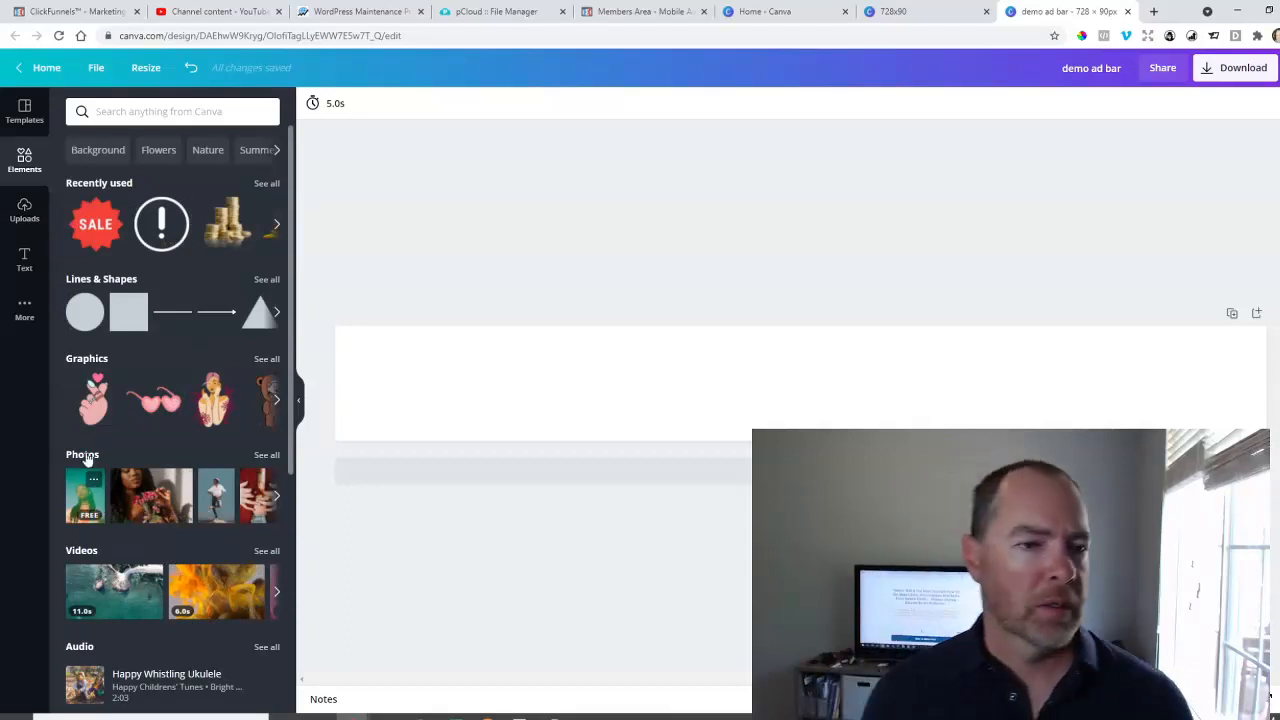
left_click(30, 206)
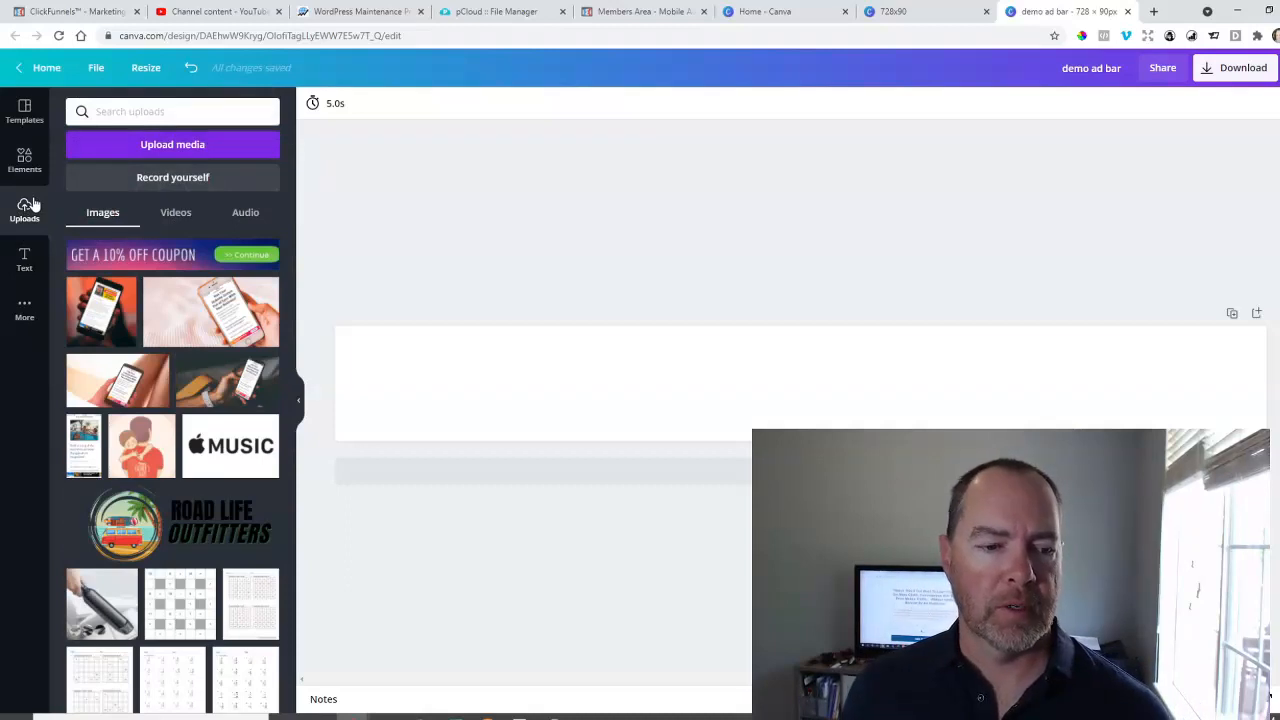
left_click(25, 262)
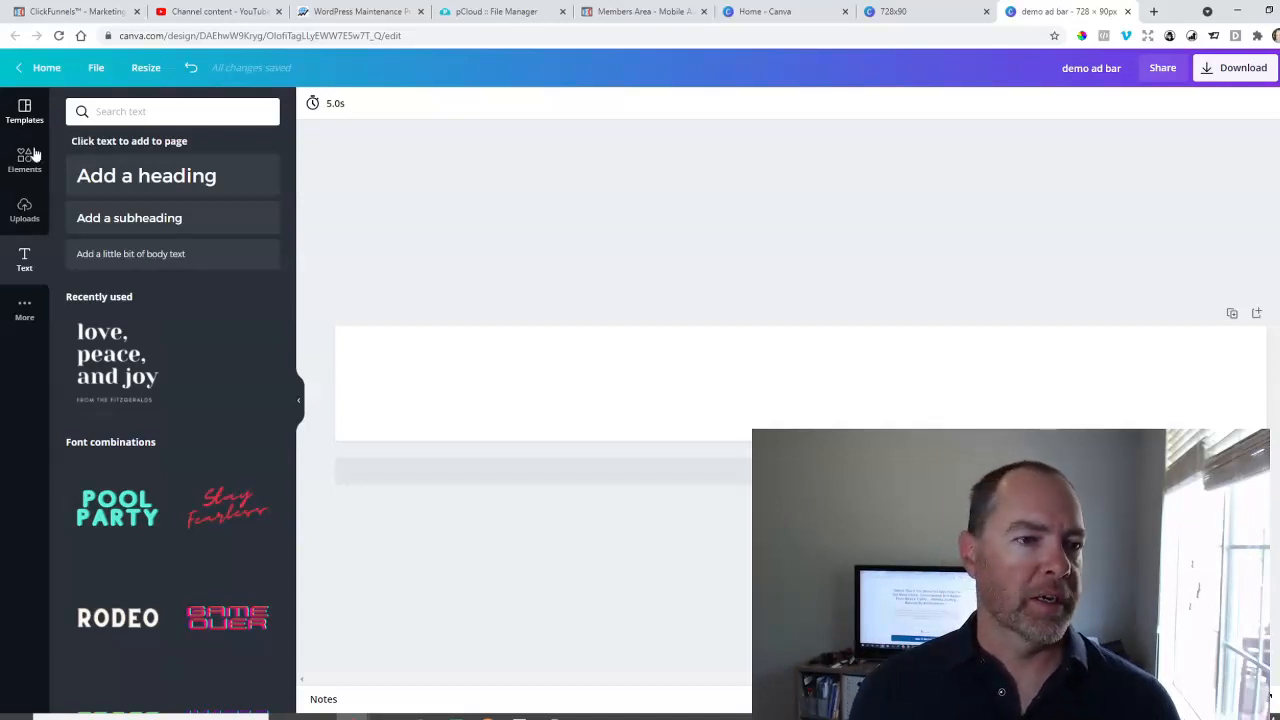
left_click(24, 110)
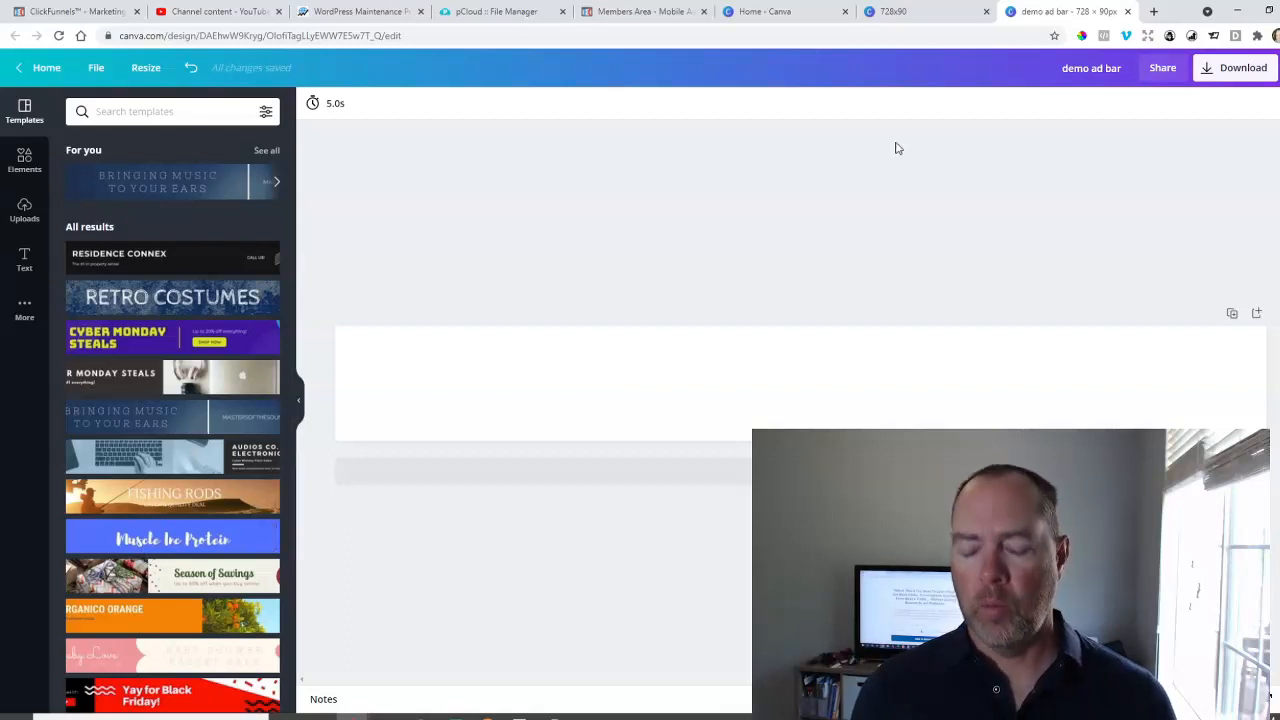
Open selfpublishtoday.com in a new browser tab.
left_click(1153, 14)
type("self")
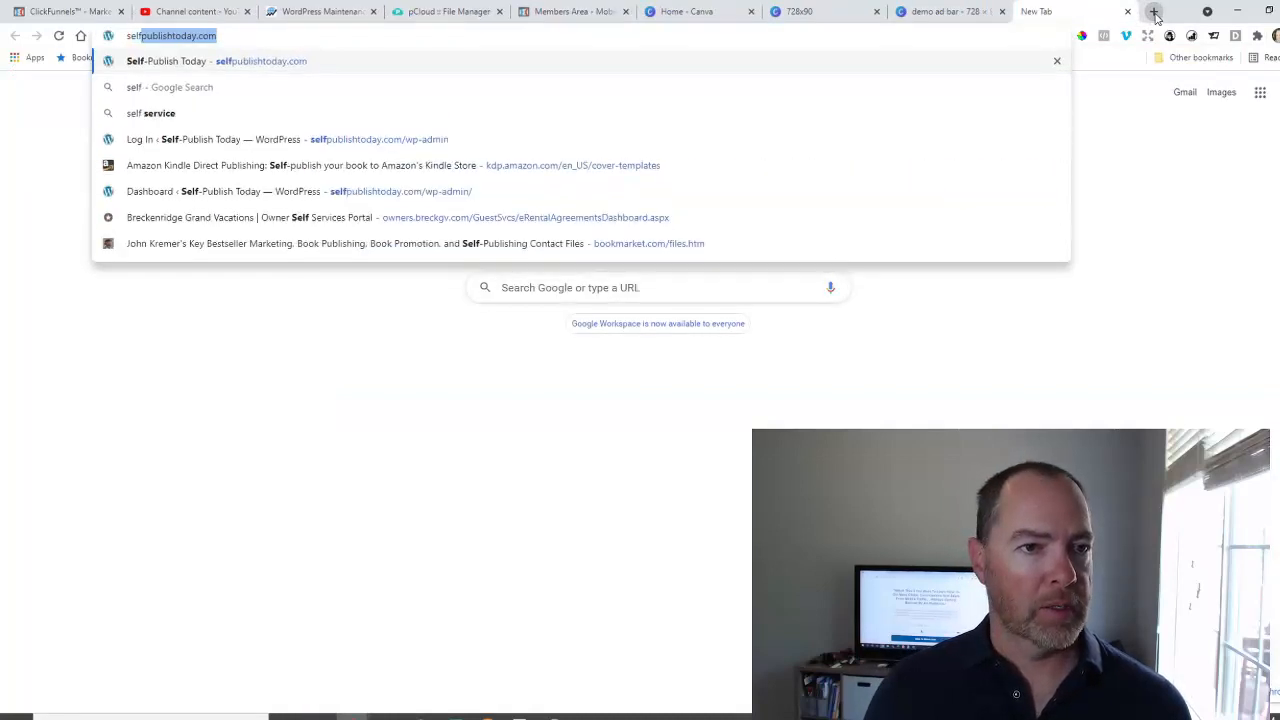
key("Return")
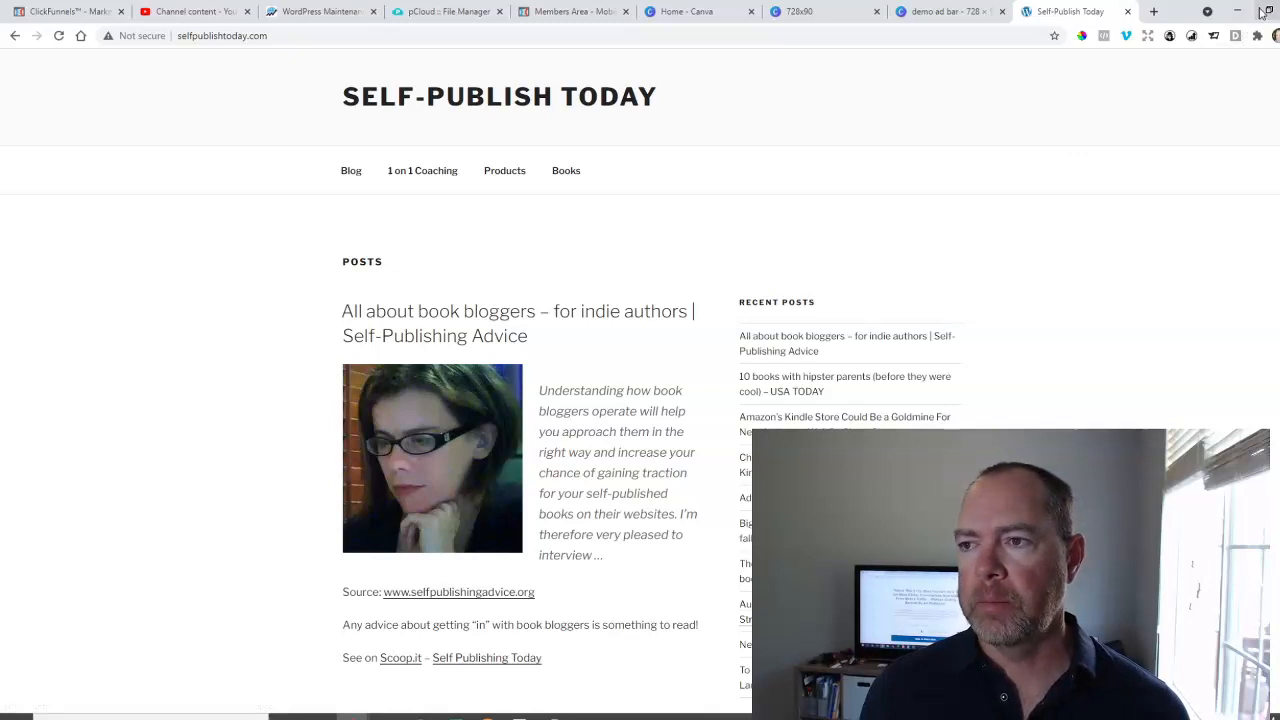
Shrink the browser window to a narrow mobile-like width and dismiss the site's book-publishing pop-up.
left_click(1269, 11)
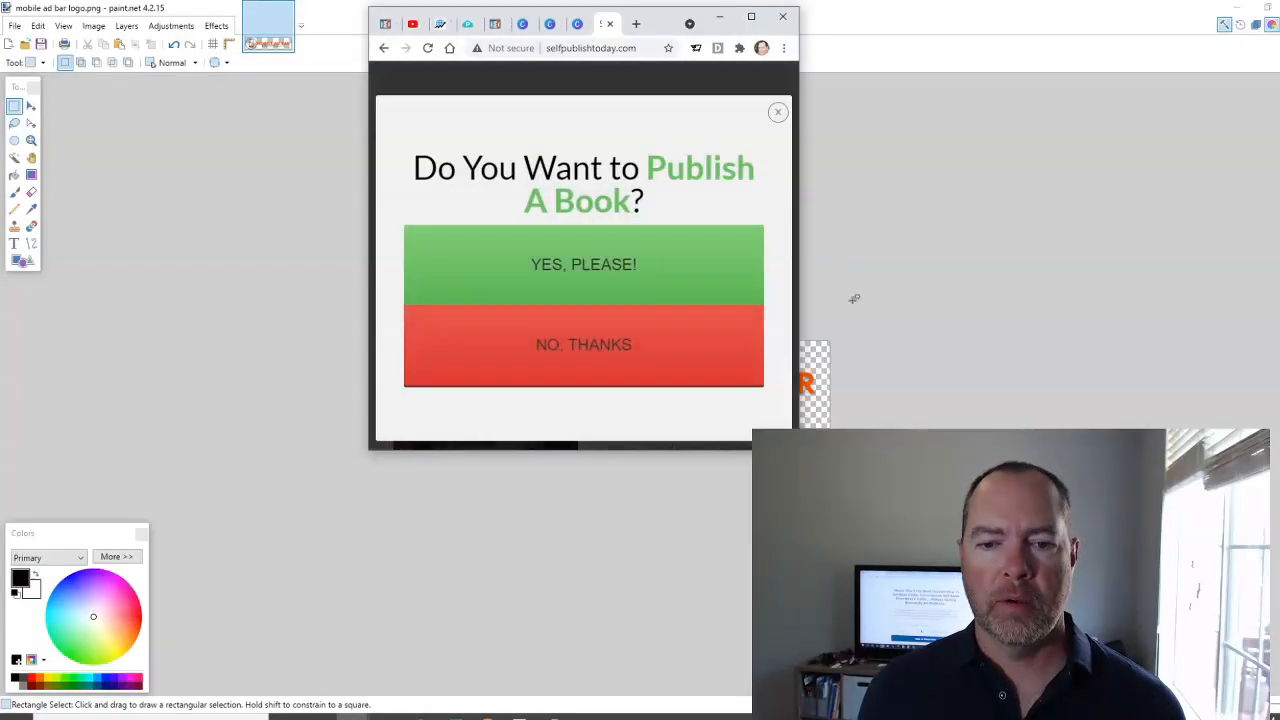
left_click(778, 112)
left_click_drag(801, 293, 753, 284)
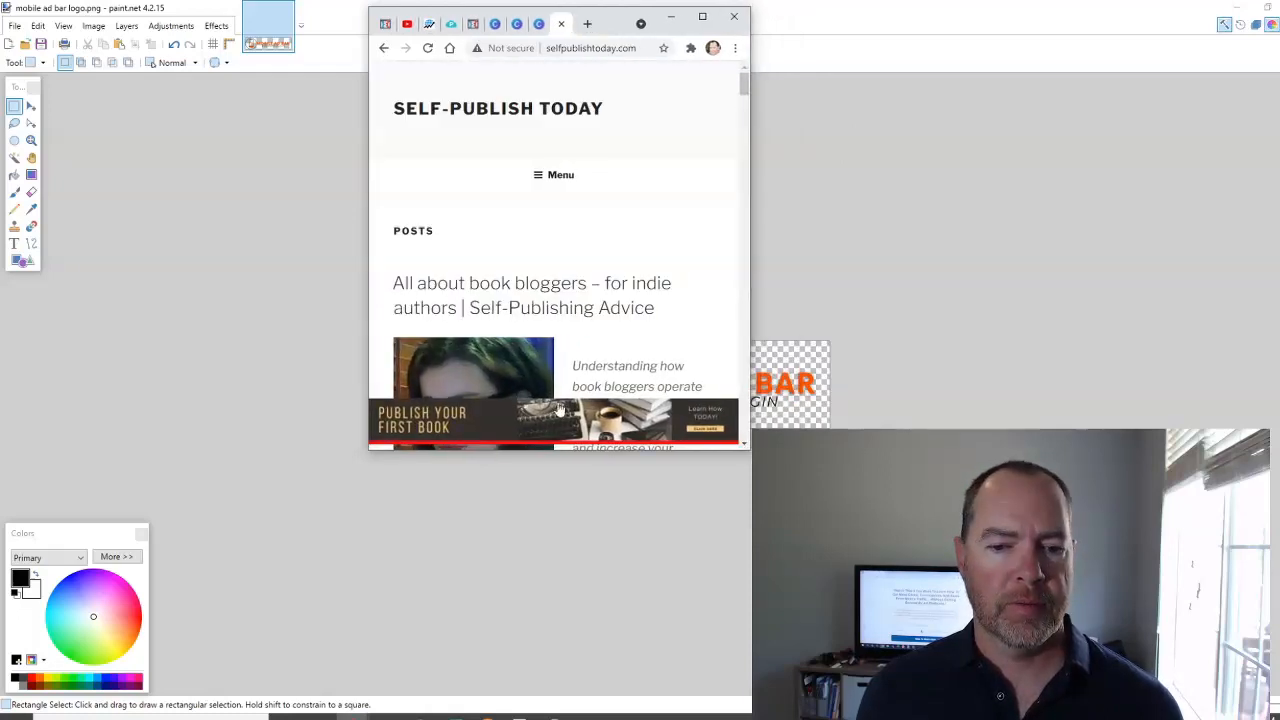
Examine how the "Publish your first book" ad bar behaves while moving down through the site's posts.
scroll(430, 424, "down", 2)
scroll(430, 424, "down", 1)
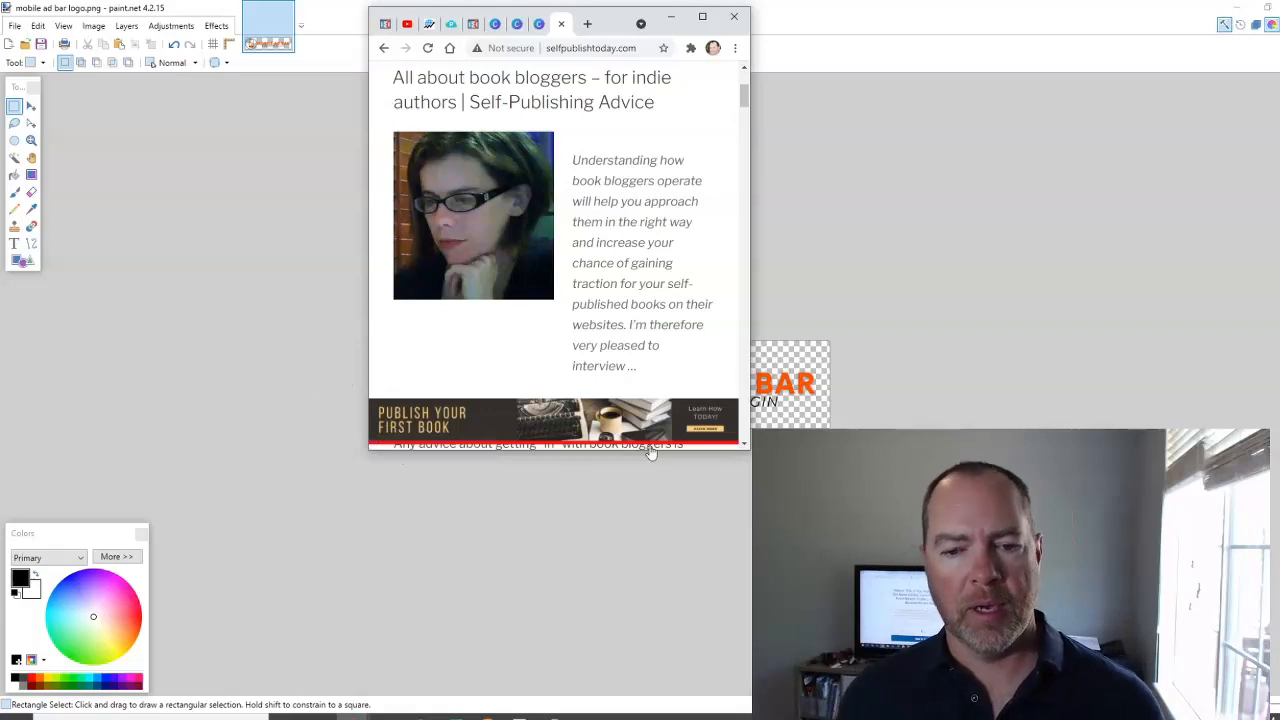
scroll(380, 373, "down", 2)
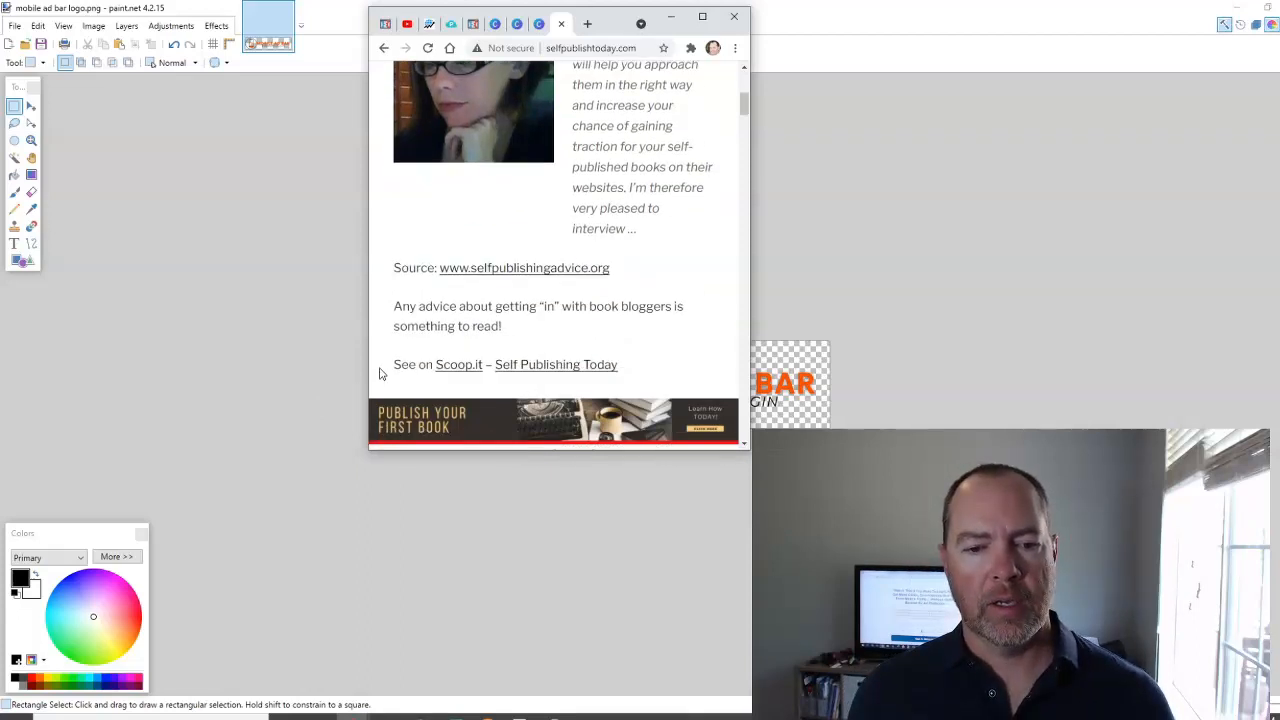
scroll(617, 336, "down", 3)
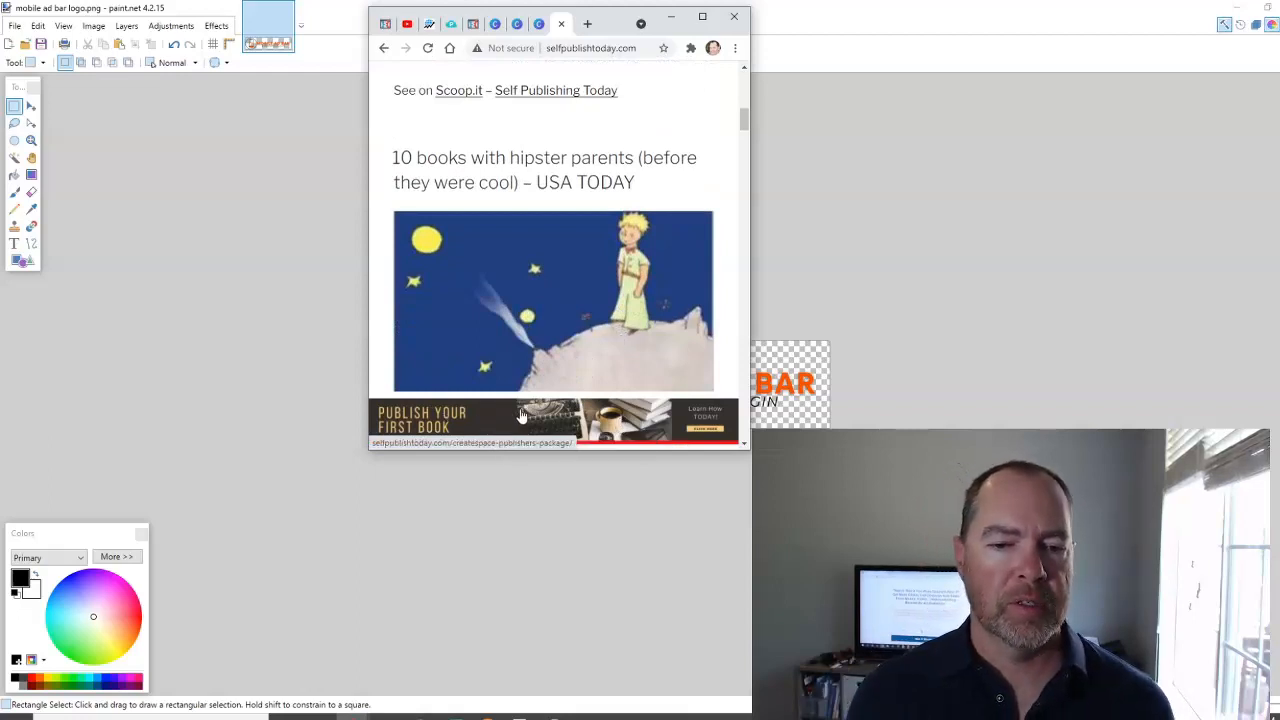
Check the ad bar's placement further down the narrow page, returning to the top of the posts at the end.
scroll(520, 415, "down", 1)
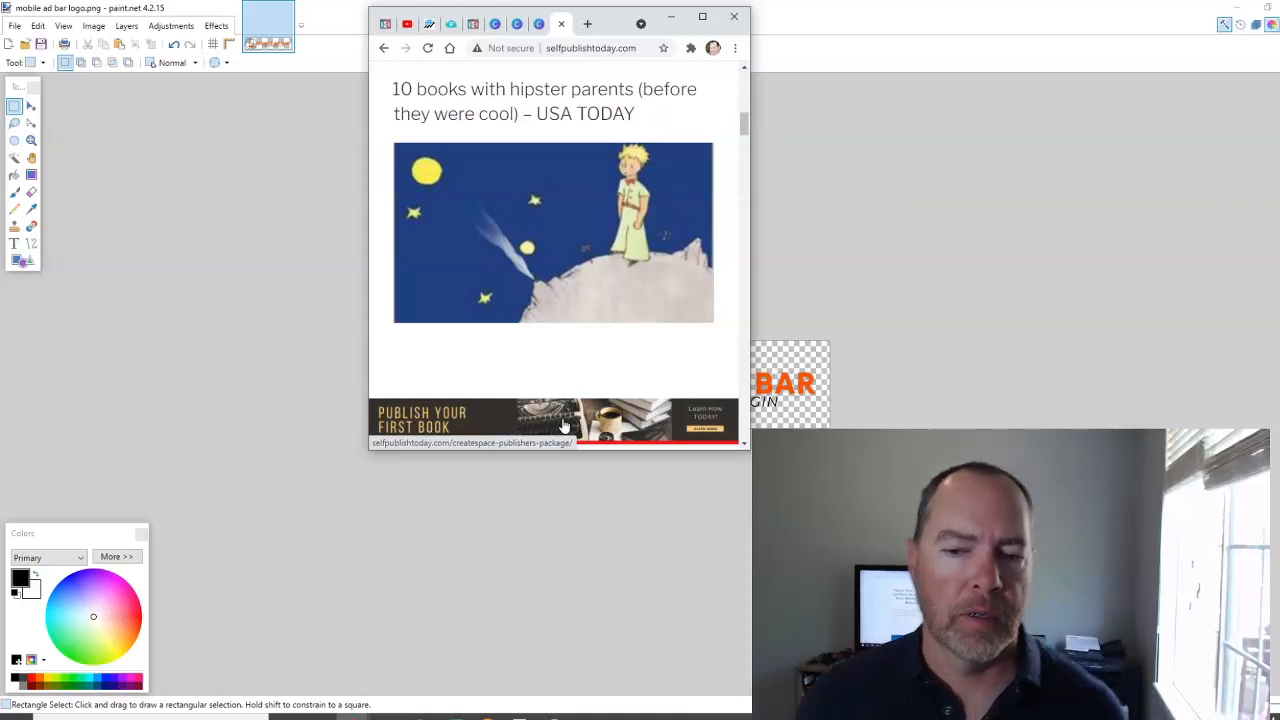
scroll(565, 425, "down", 3)
scroll(565, 425, "down", 2)
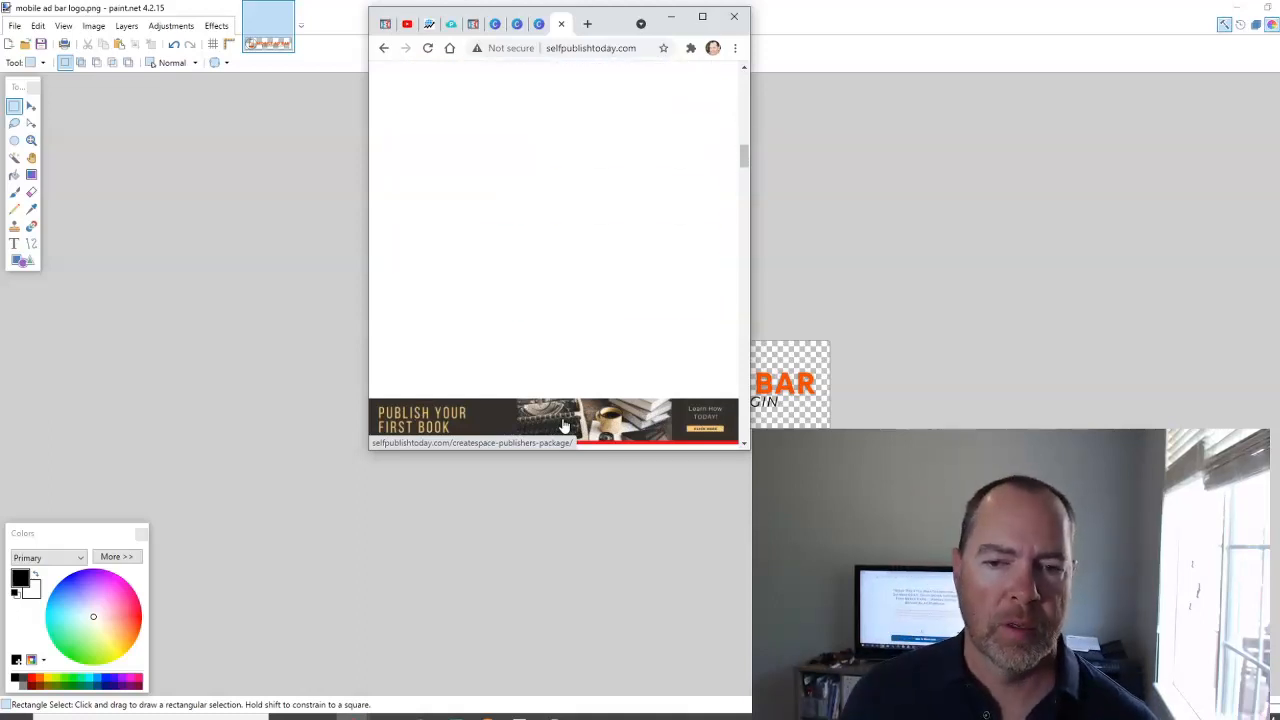
scroll(565, 425, "down", 2)
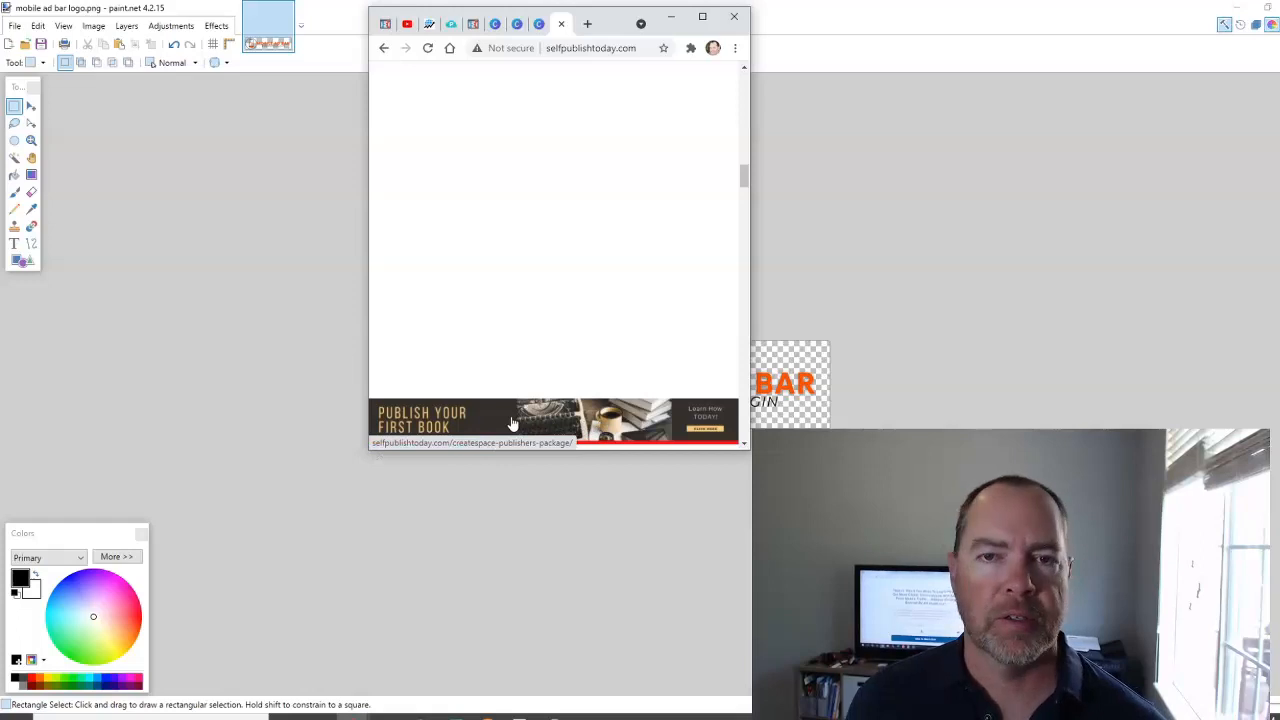
left_click_drag(745, 178, 745, 78)
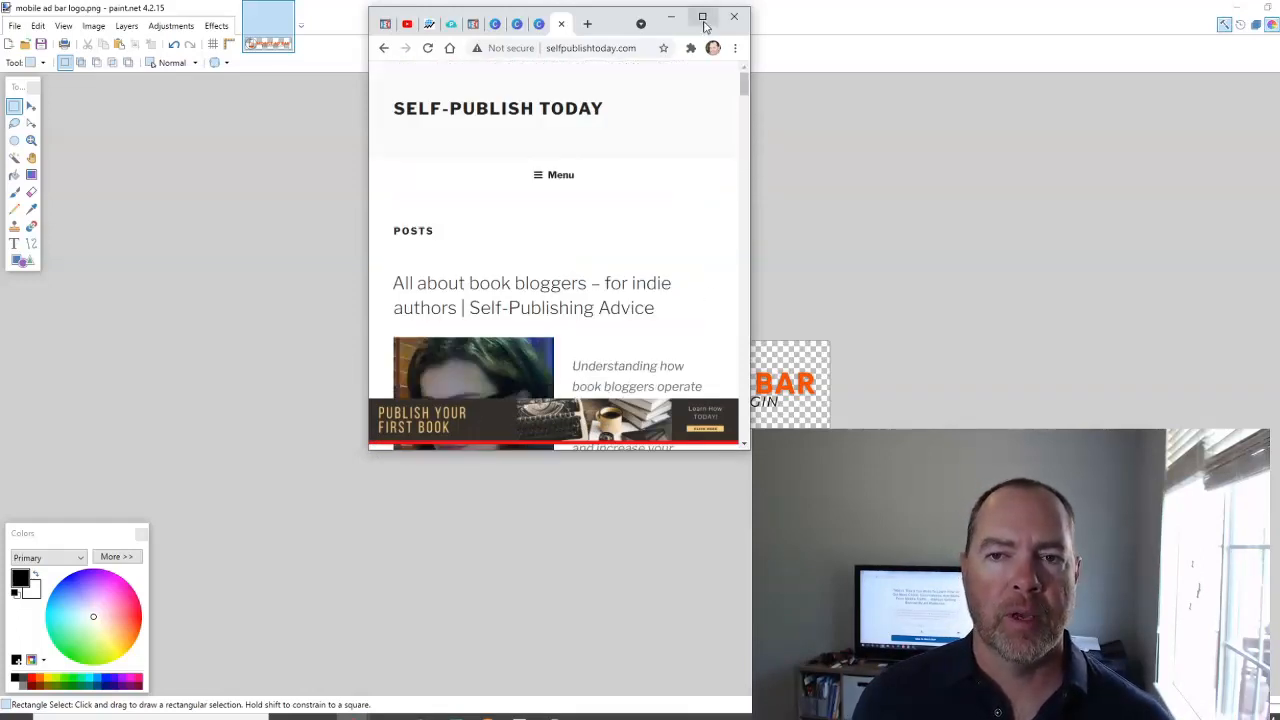
Maximize the browser, return to the "demo ad bar" design and apply the black "RESIDENCE CONNEX" banner template.
left_click(703, 19)
left_click(950, 12)
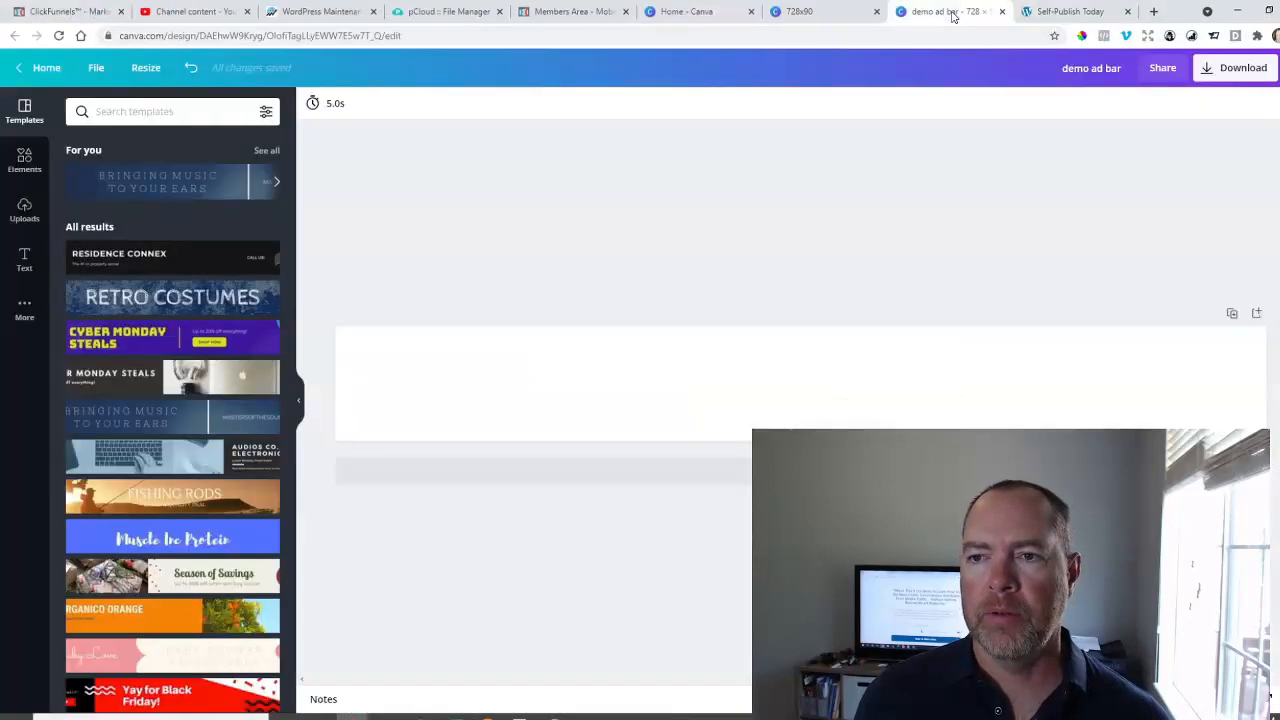
left_click(158, 258)
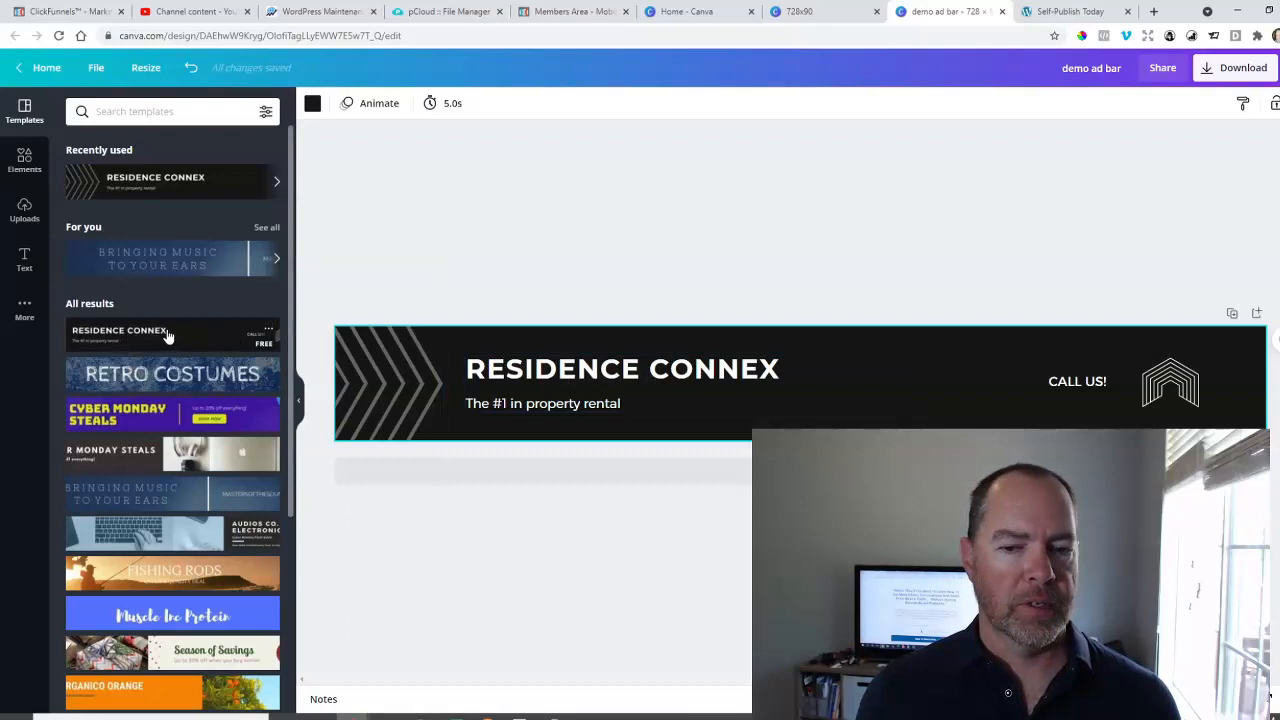
Shift the house-shaped icon and the "CALL US!" text slightly to the left on the banner.
left_click(651, 370)
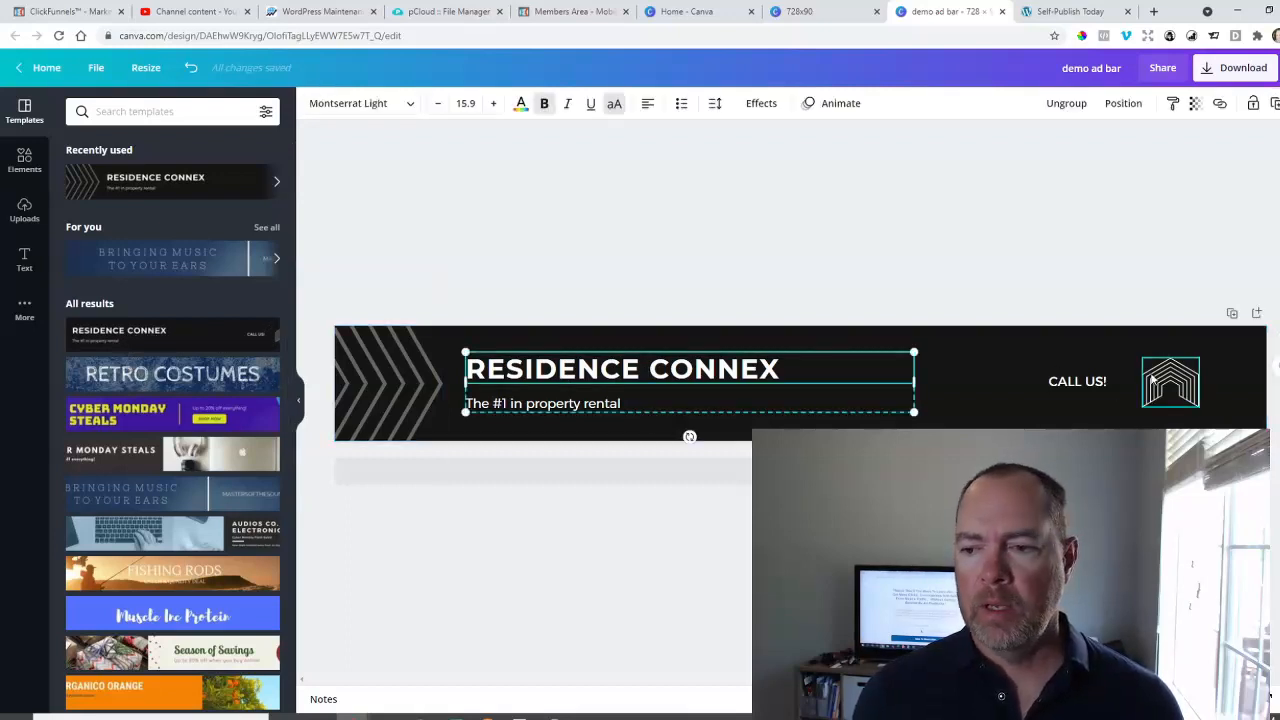
left_click(1070, 382)
mouse_move(1175, 400)
left_mouse_down()
mouse_move(1153, 425)
mouse_move(1165, 392)
mouse_move(1172, 400)
left_mouse_up()
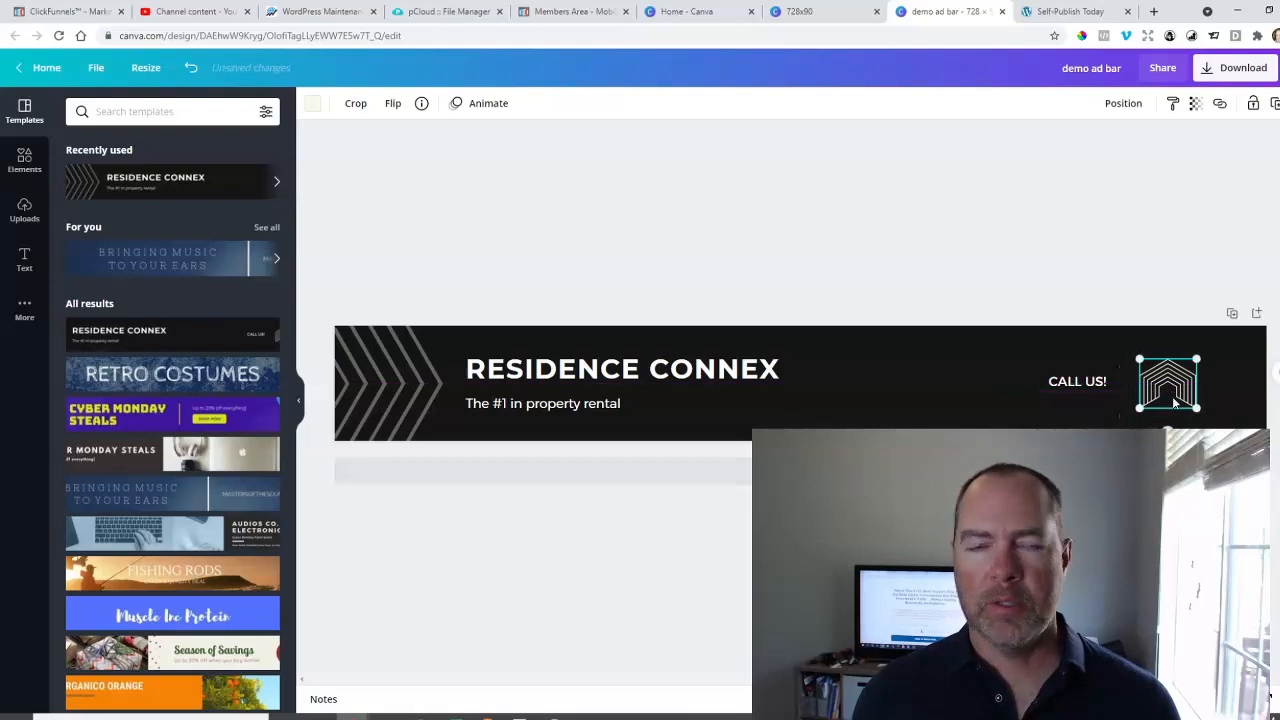
left_click_drag(1085, 381, 1080, 381)
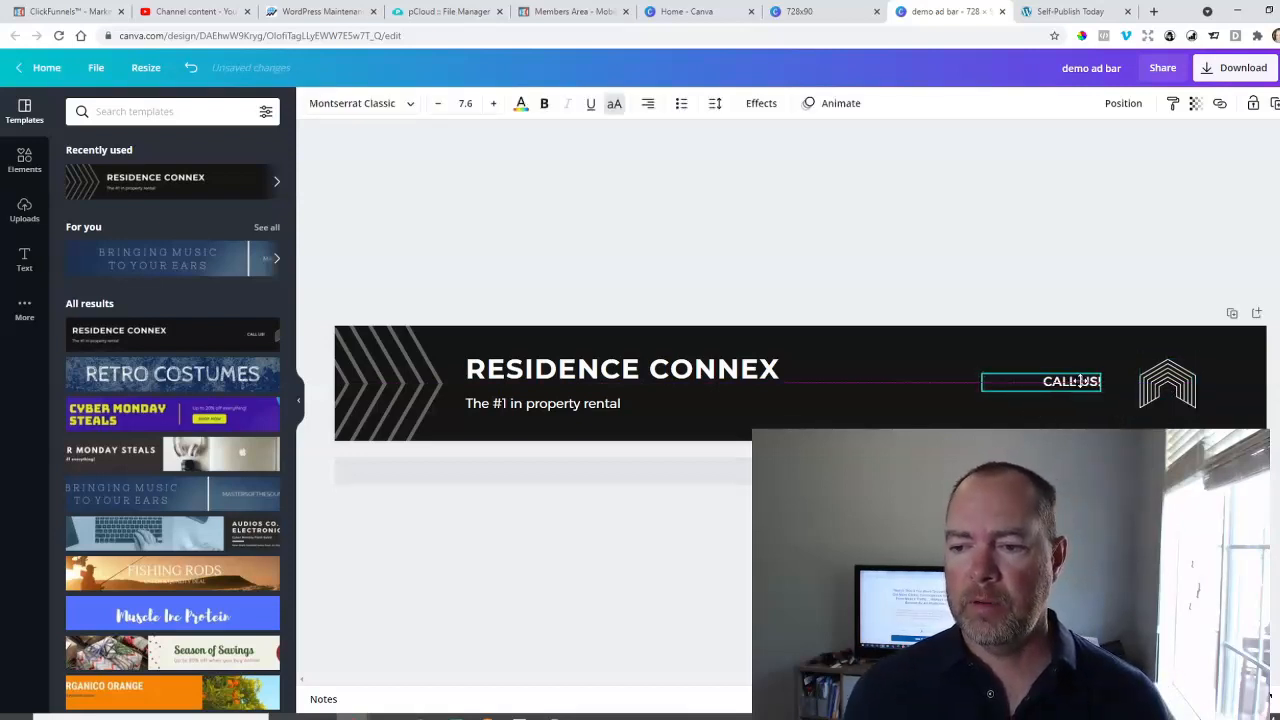
Set the "RESIDENCE CONNEX" headline to the Code Pro font at size 17.9.
double_click(655, 370)
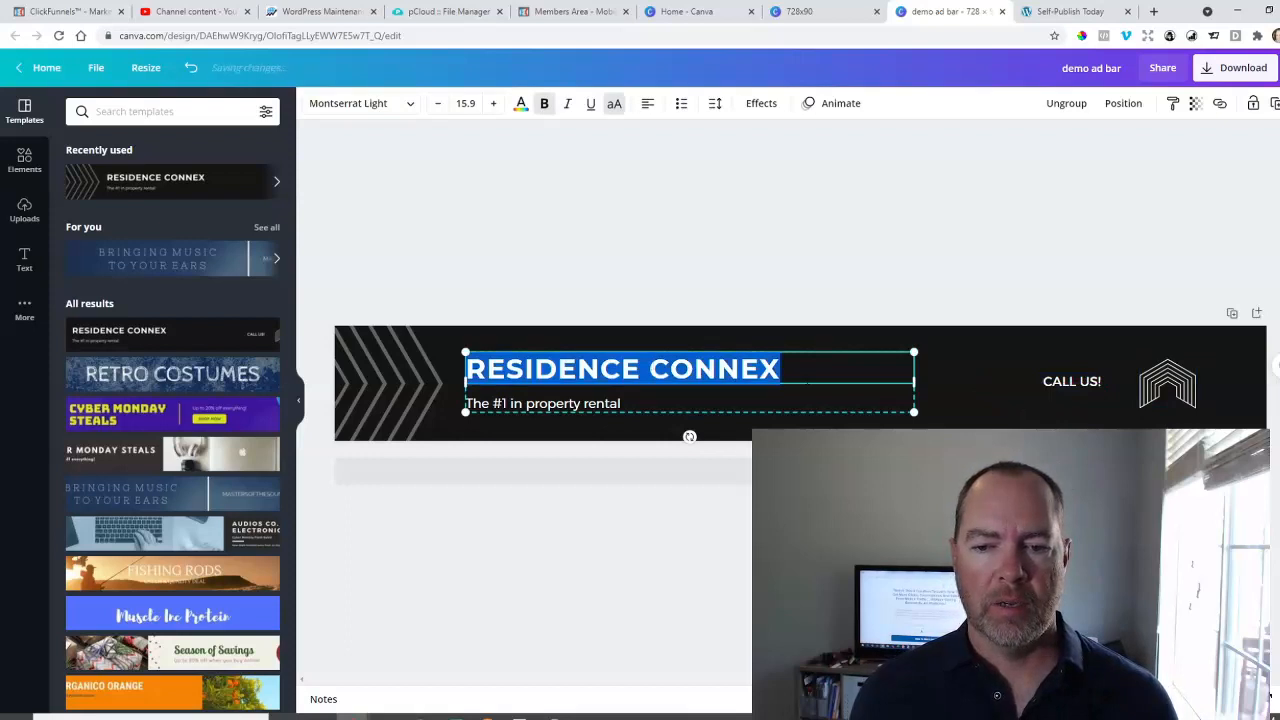
left_click(370, 110)
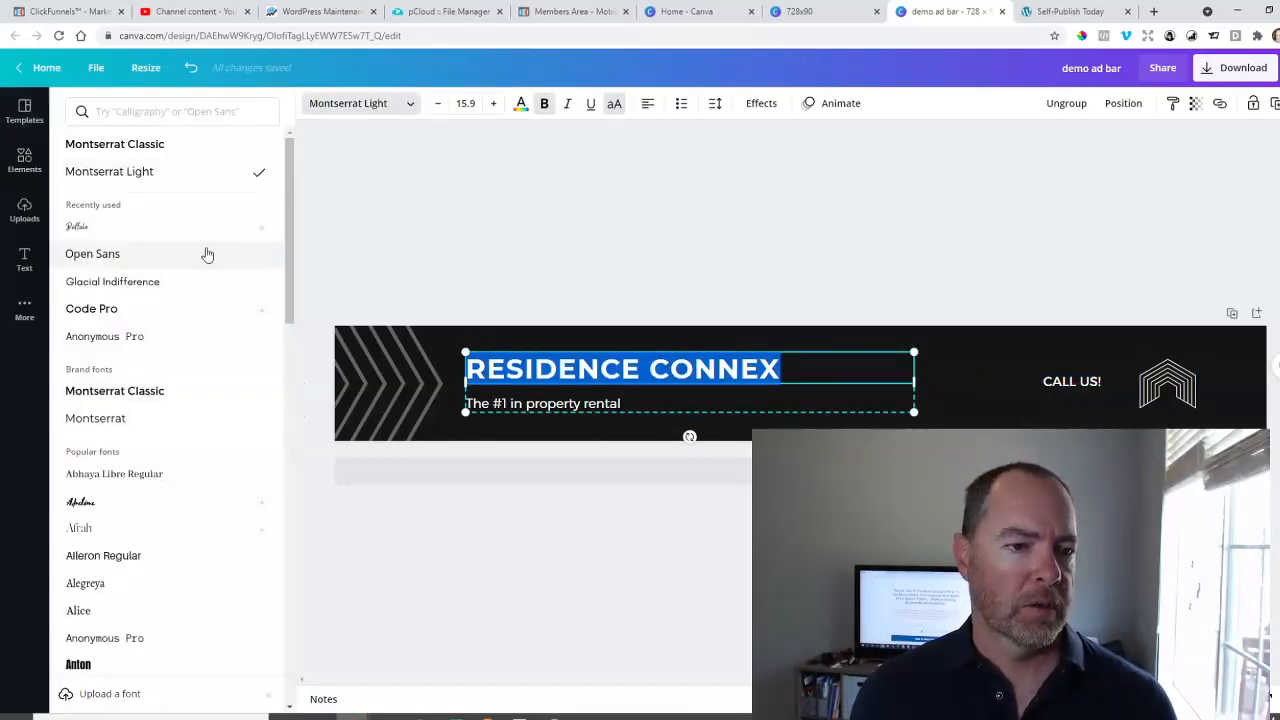
left_click(129, 316)
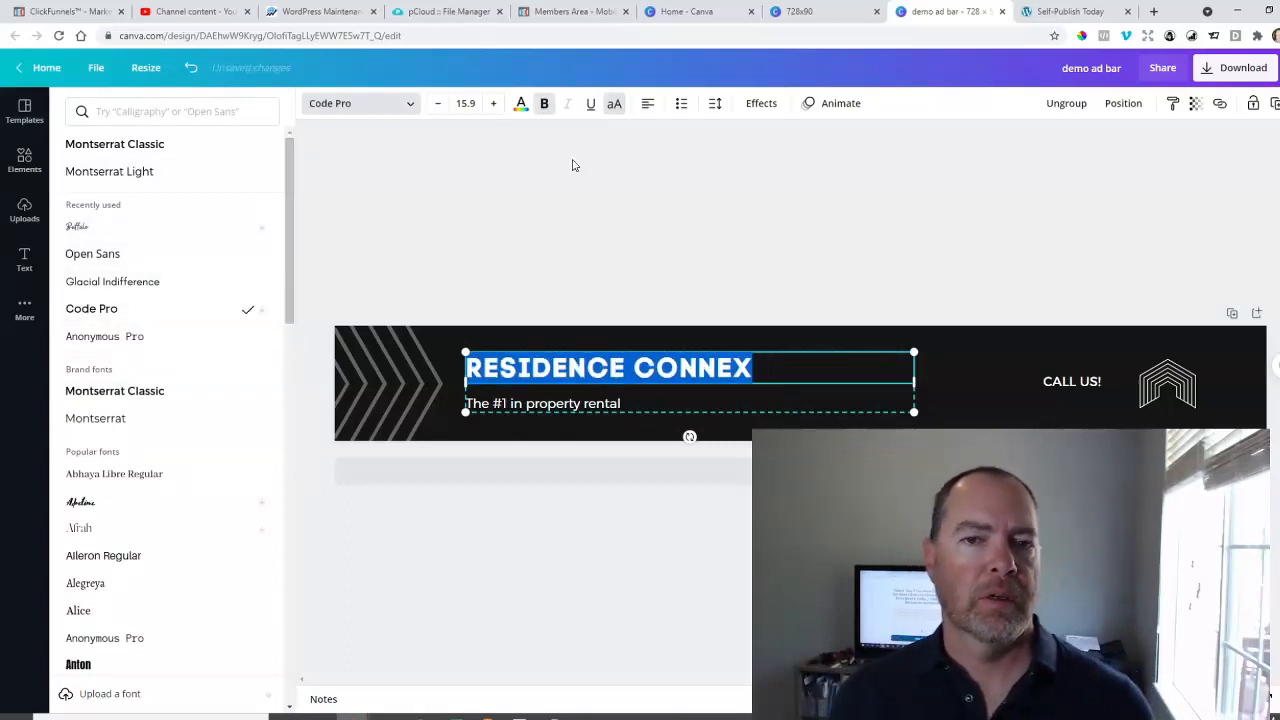
left_click(493, 103)
left_click(493, 103)
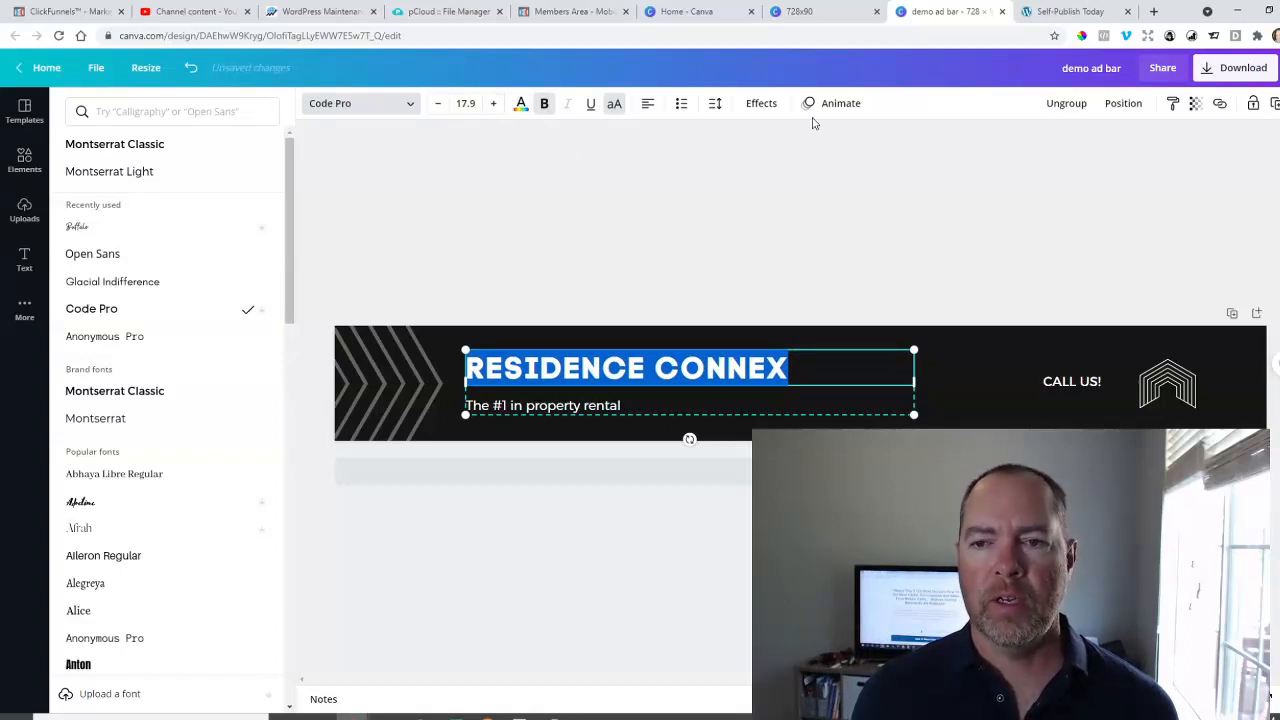
left_click(781, 300)
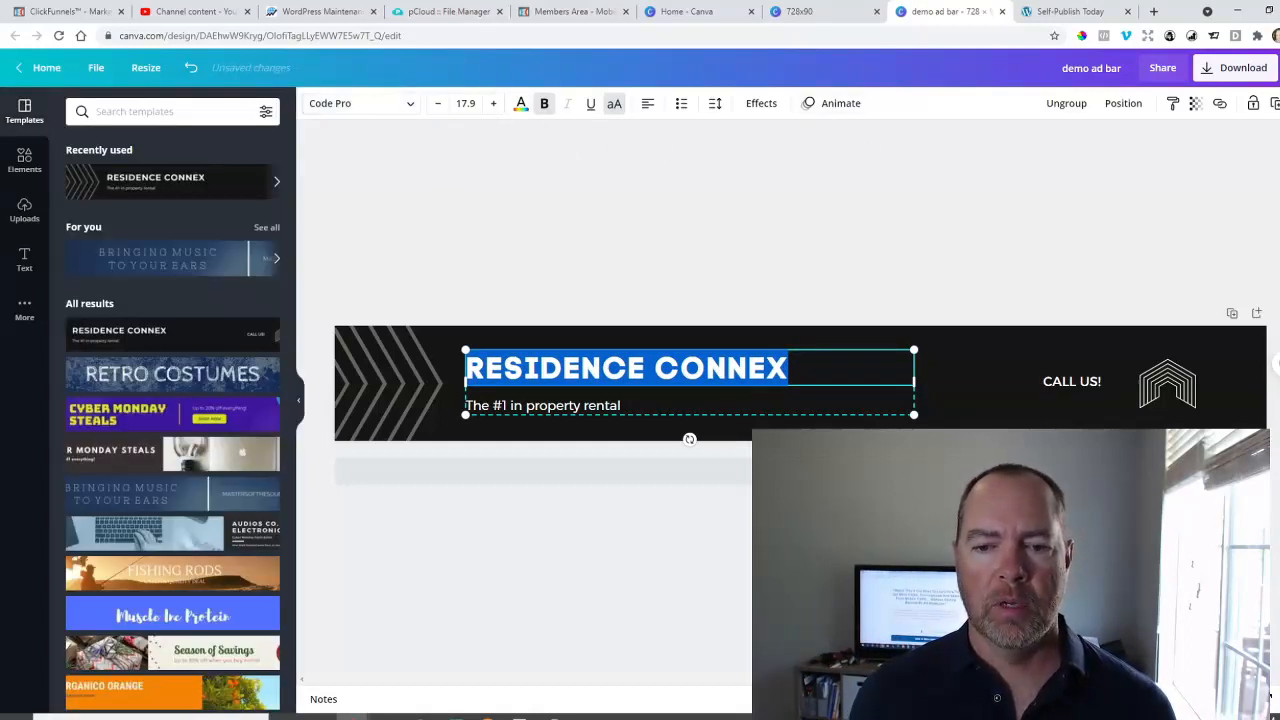
Apply the Typewriter text animation to the headline.
left_click(758, 425)
left_click(736, 366)
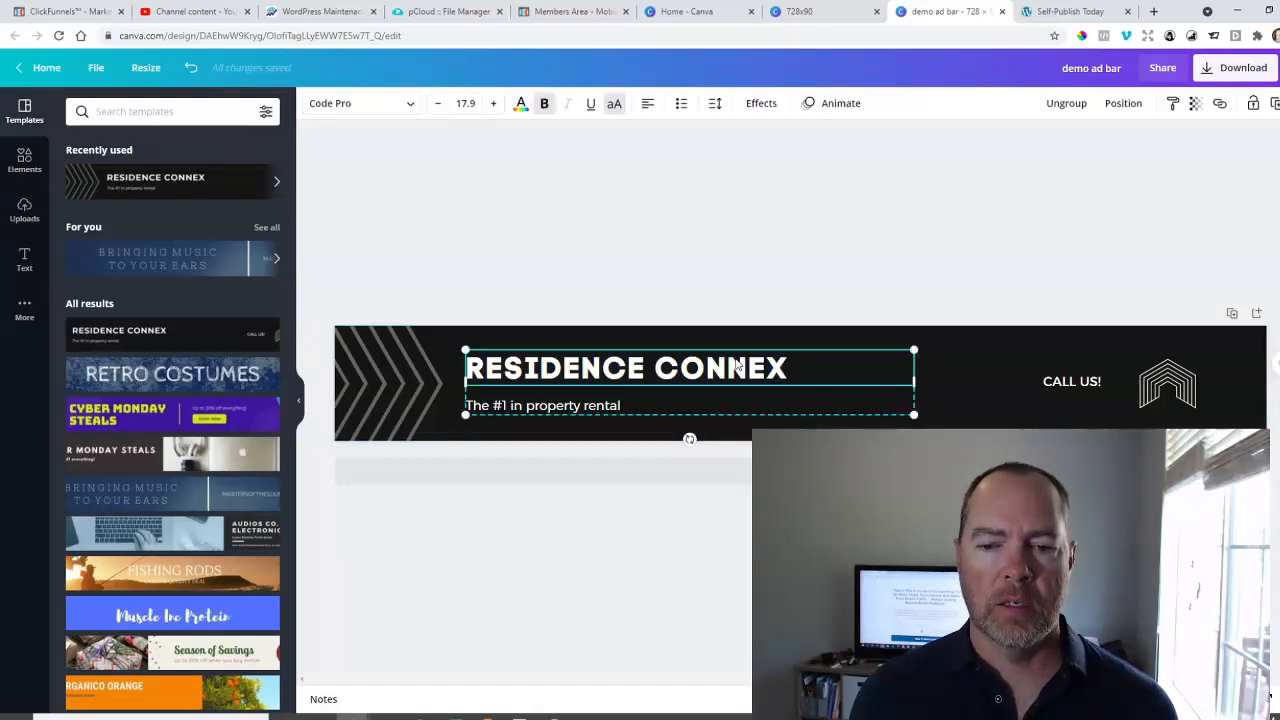
double_click(736, 366)
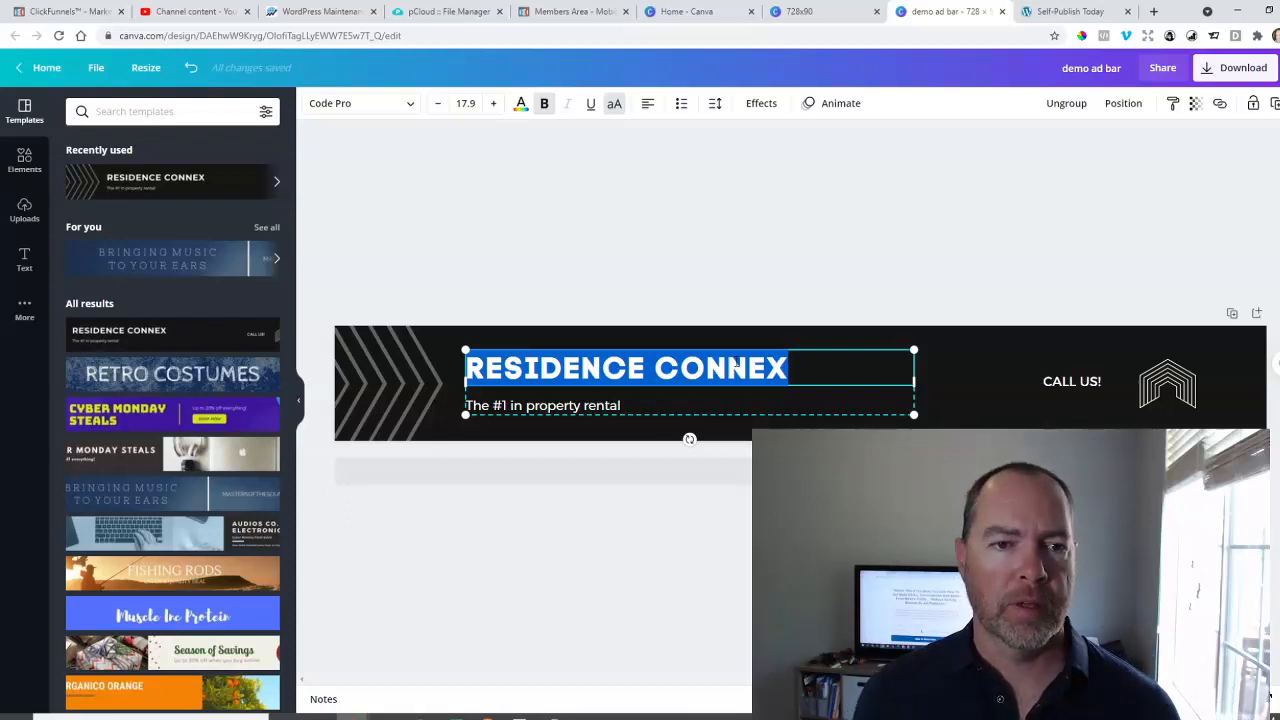
left_click(838, 105)
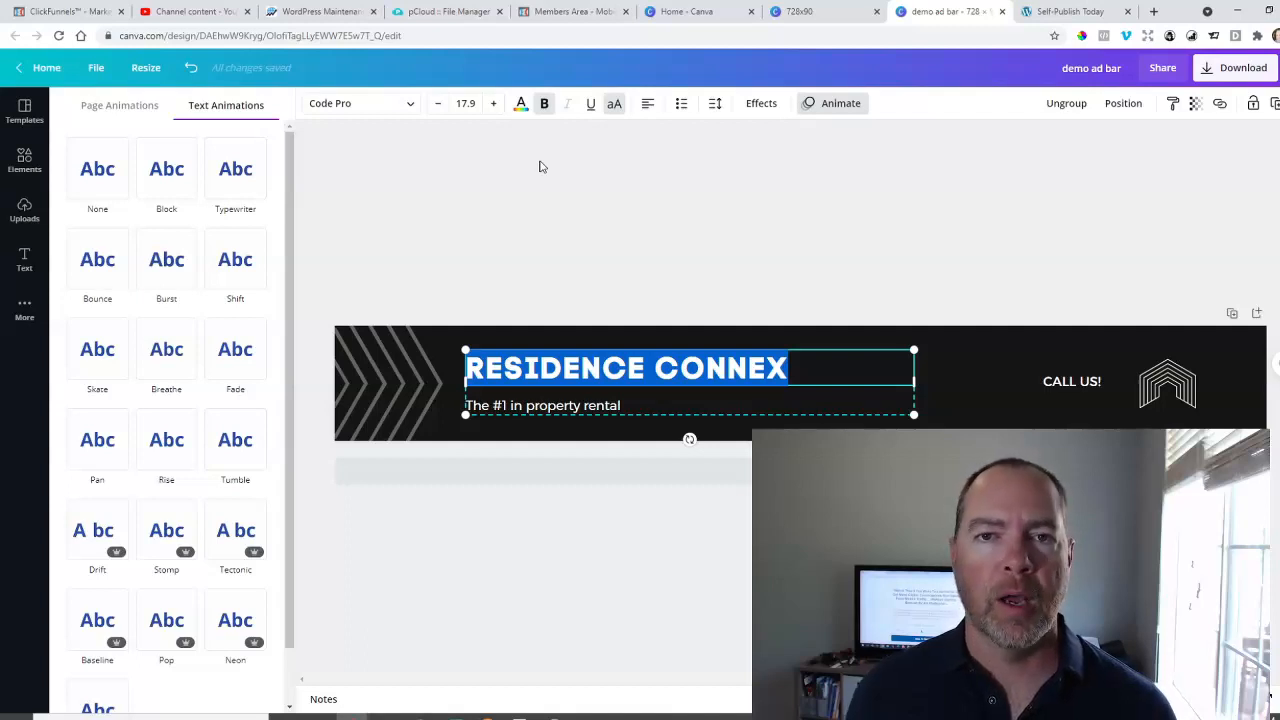
left_click(235, 168)
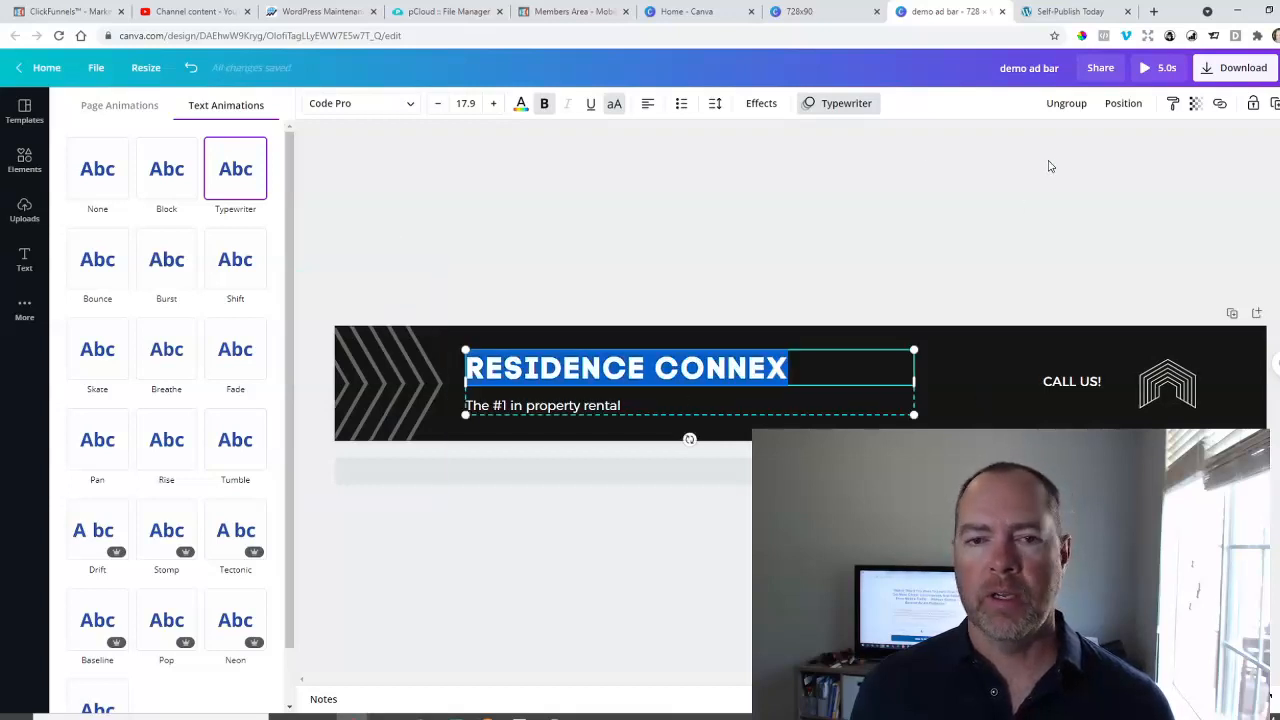
left_click(559, 210)
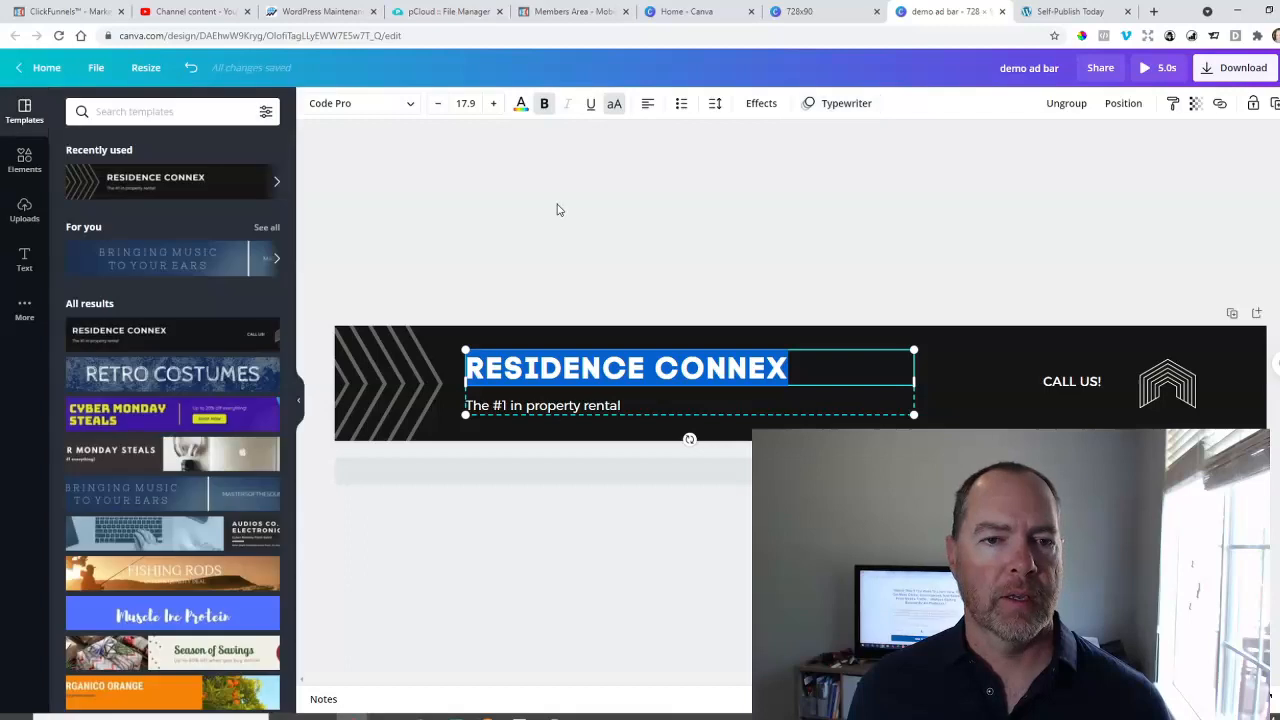
Set the banner page's duration to 10.0 seconds.
left_click(959, 367)
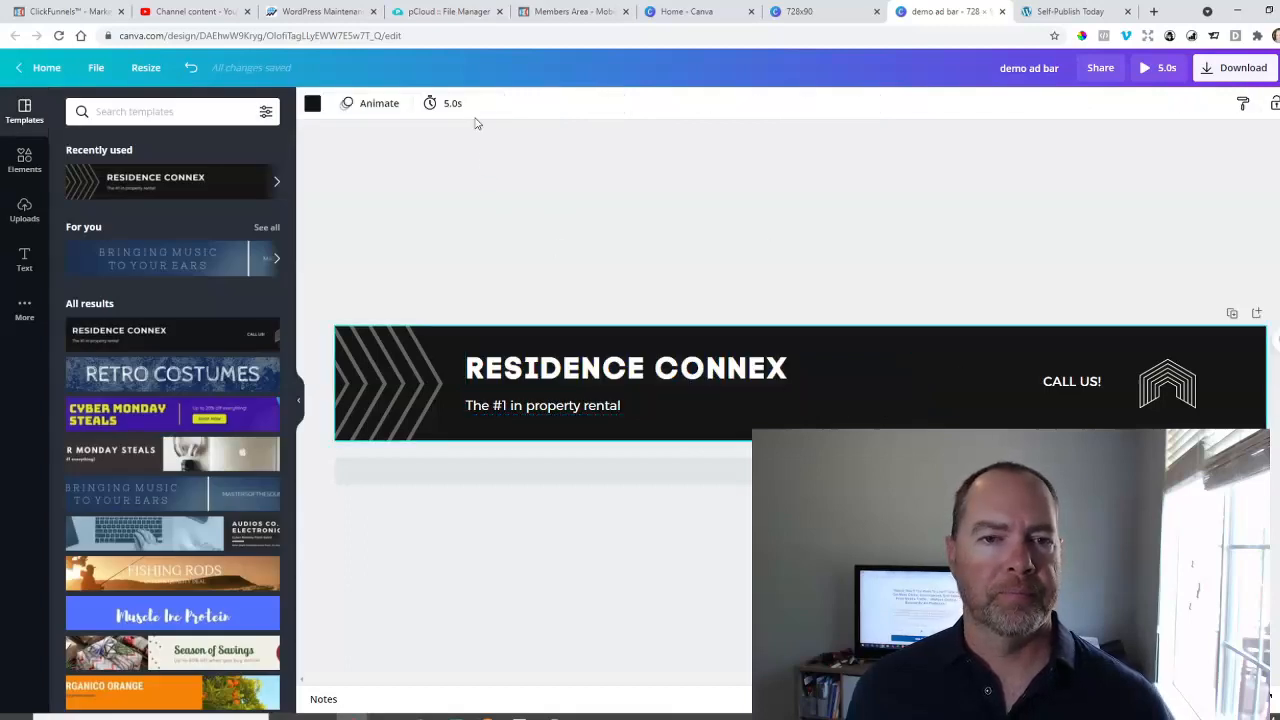
left_click(447, 104)
left_click_drag(503, 153, 522, 152)
left_click(537, 215)
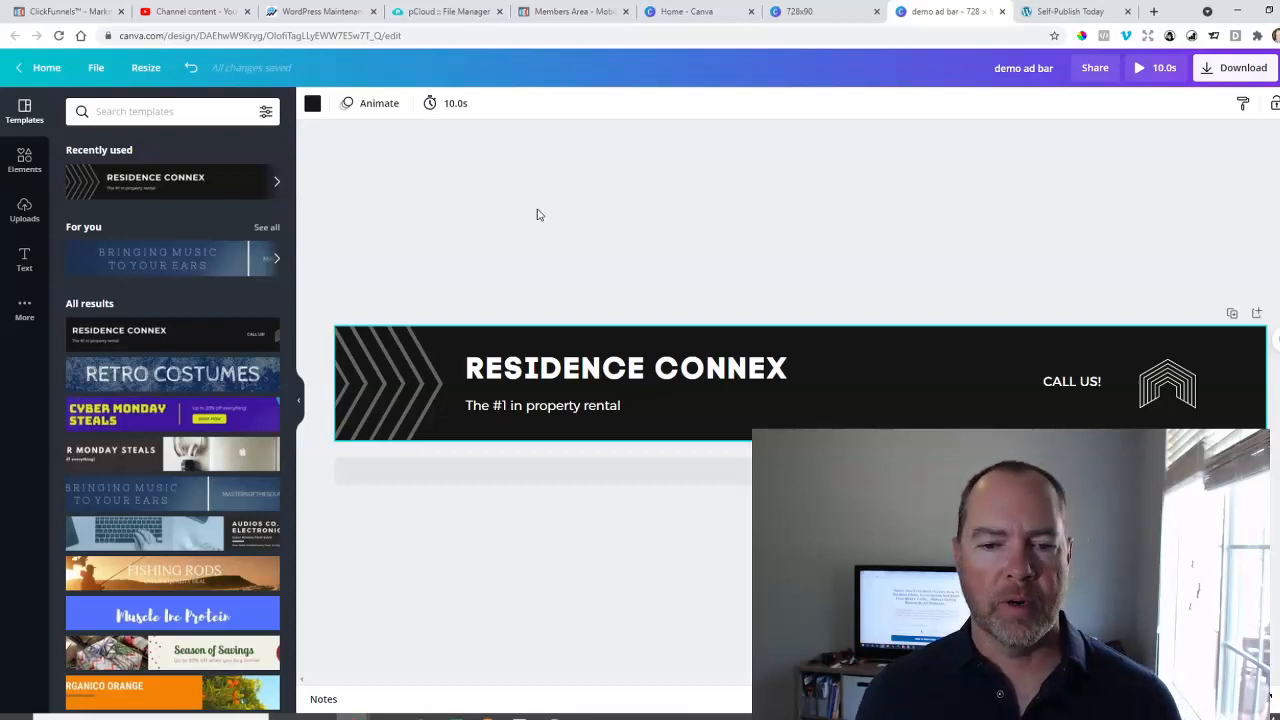
Replace the headline text with "YOUR MESSAGE HERE".
double_click(616, 372)
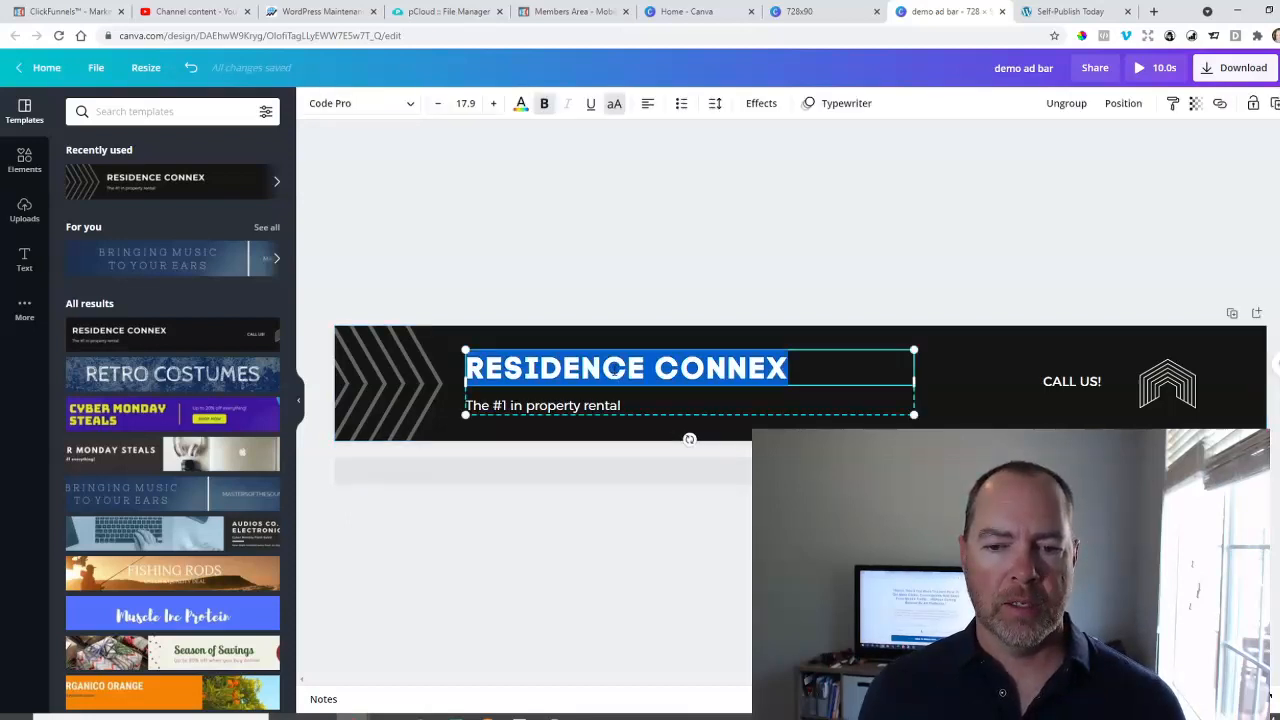
type("UR ")
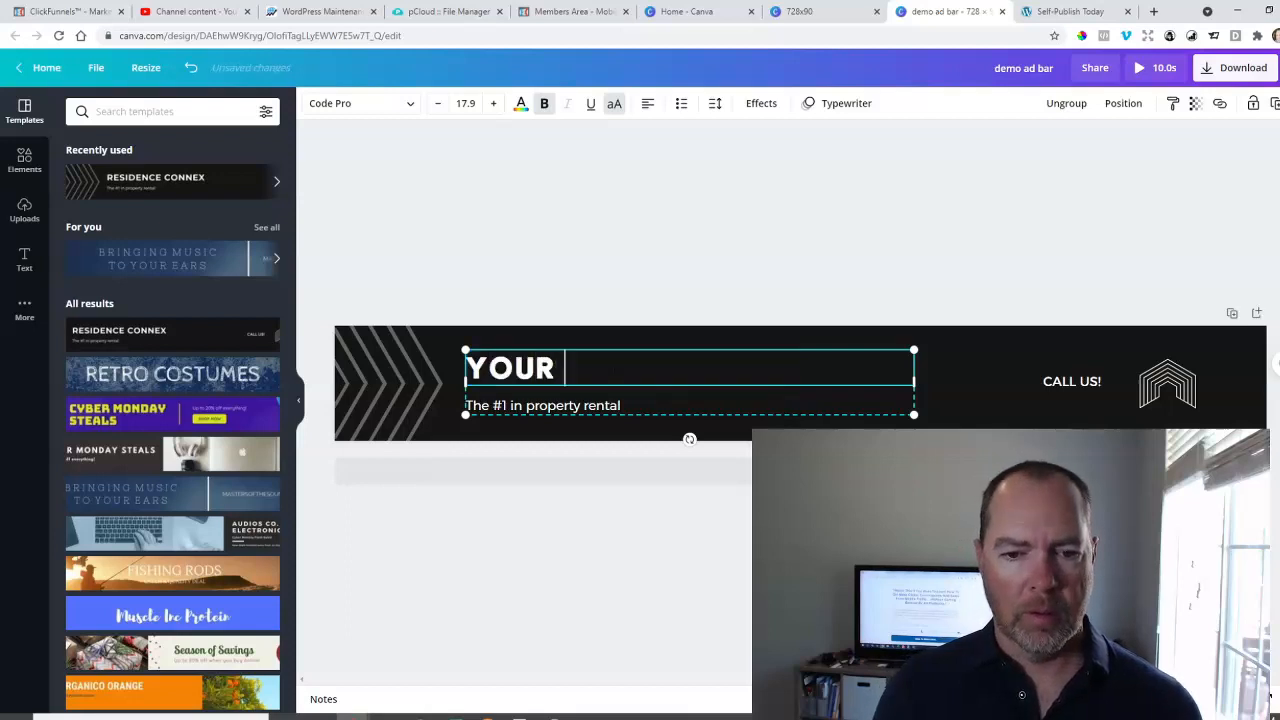
type("MESSAGE HERE")
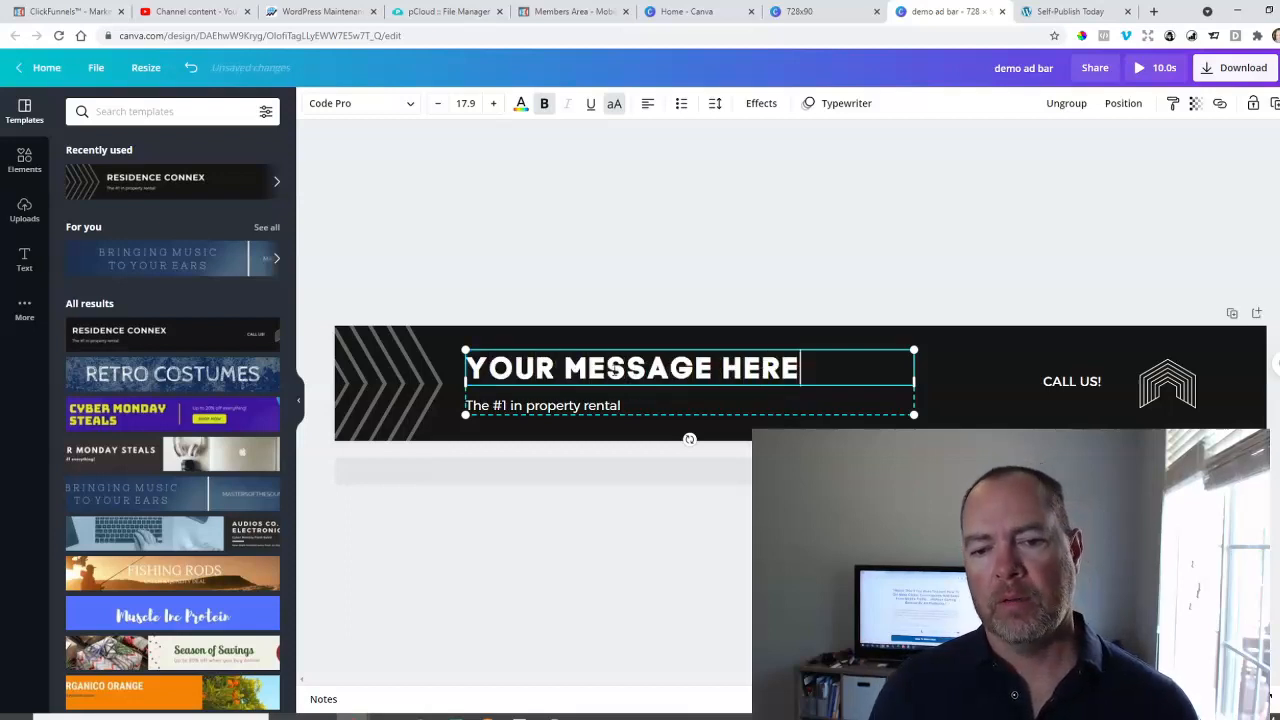
Replace the tagline under the headline with "buy now".
double_click(597, 410)
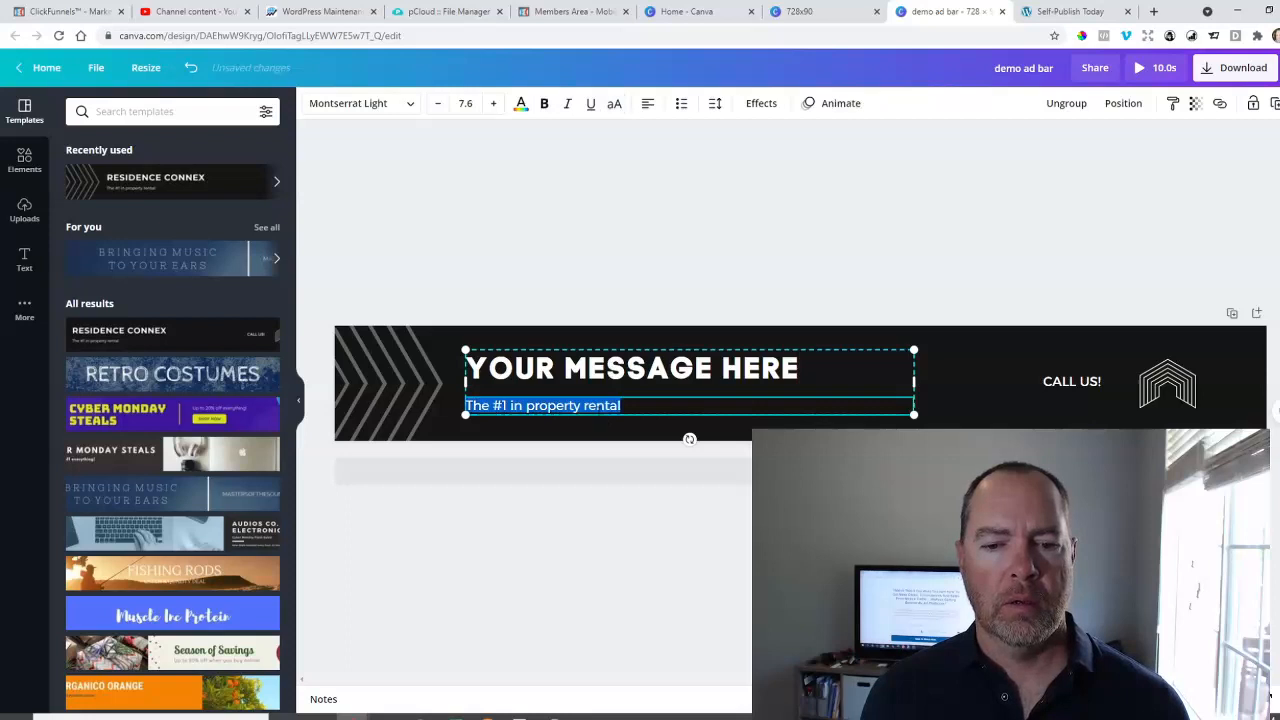
key("BackSpace")
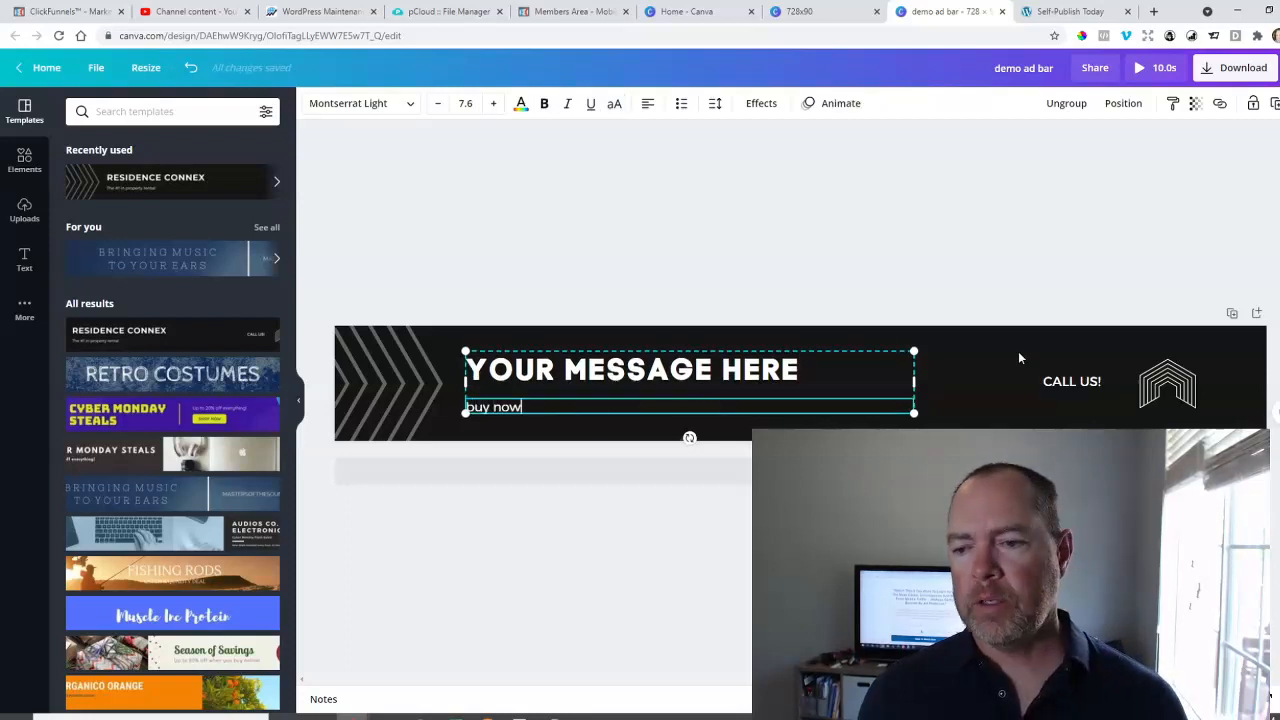
left_click(1000, 371)
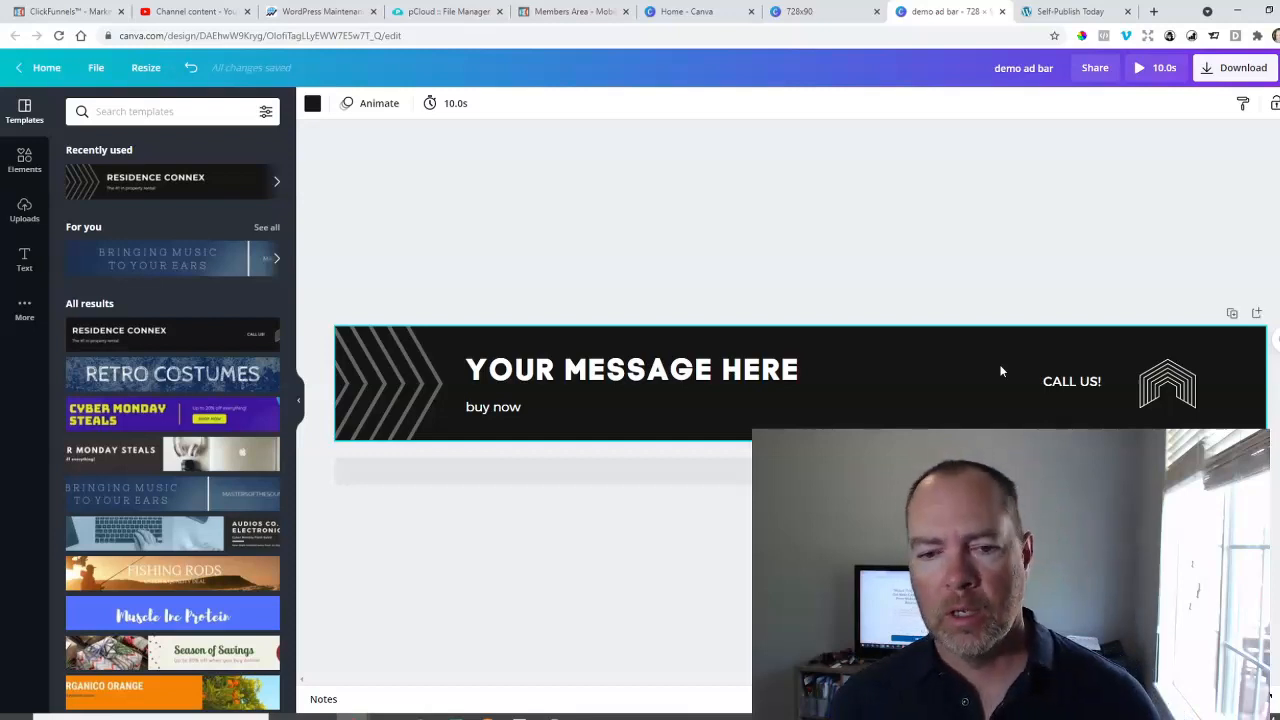
Change the headline to "SCHEDULE A FREE CONSULT NOW" and widen its text box so it fits on one line.
left_click(1069, 382)
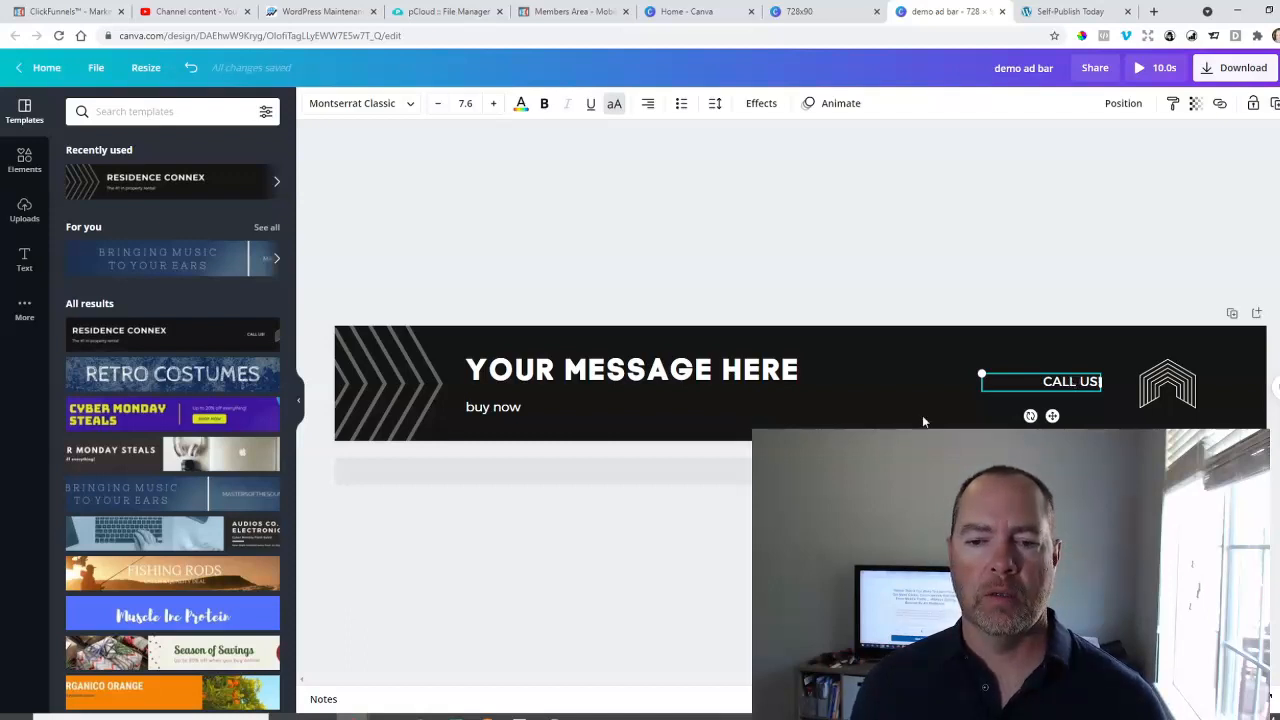
left_click(660, 371)
double_click(660, 371)
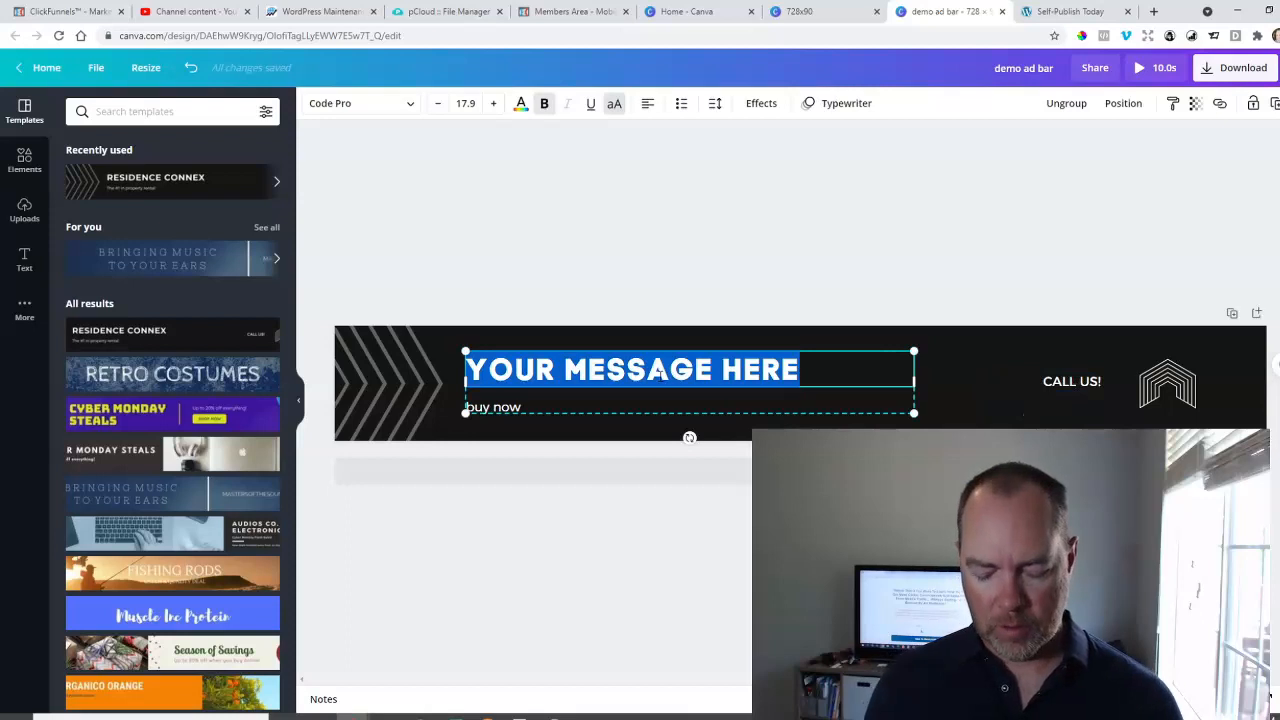
type("BOOK")
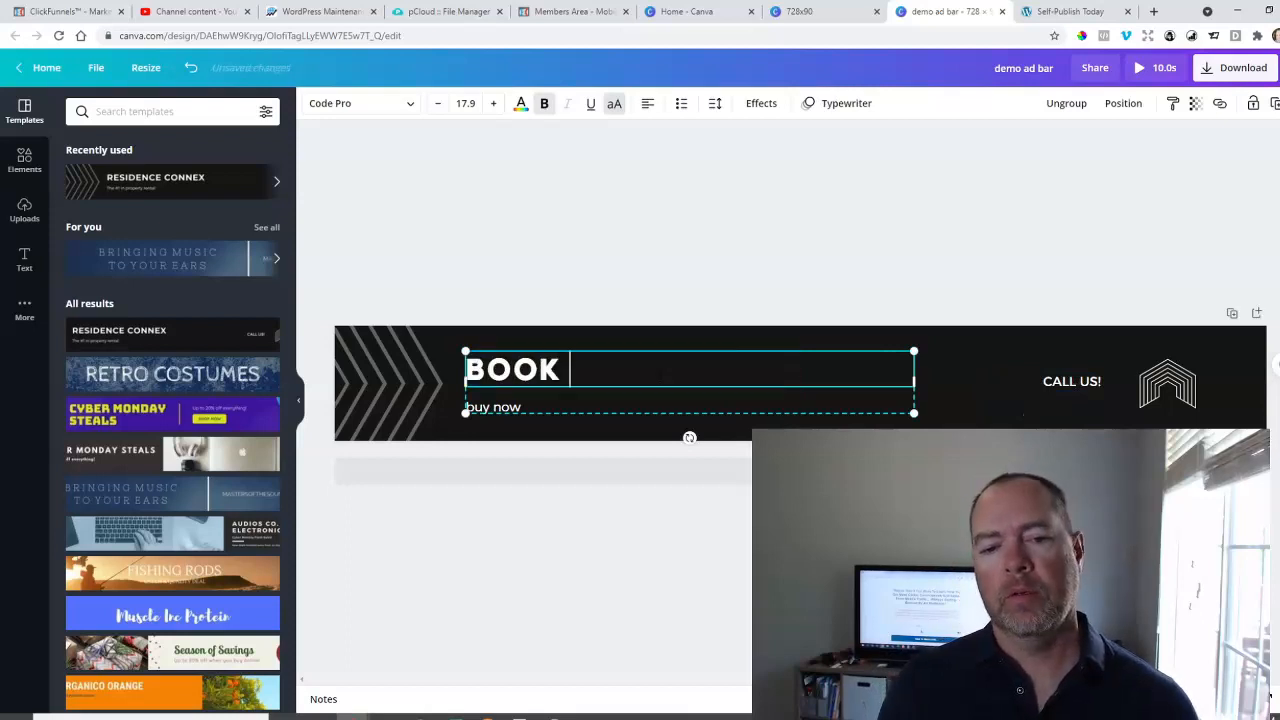
key("BackSpace")
key("BackSpace")
key("BackSpace")
key("BackSpace")
type("SCHEDULE A FREE CONSULT NOW")
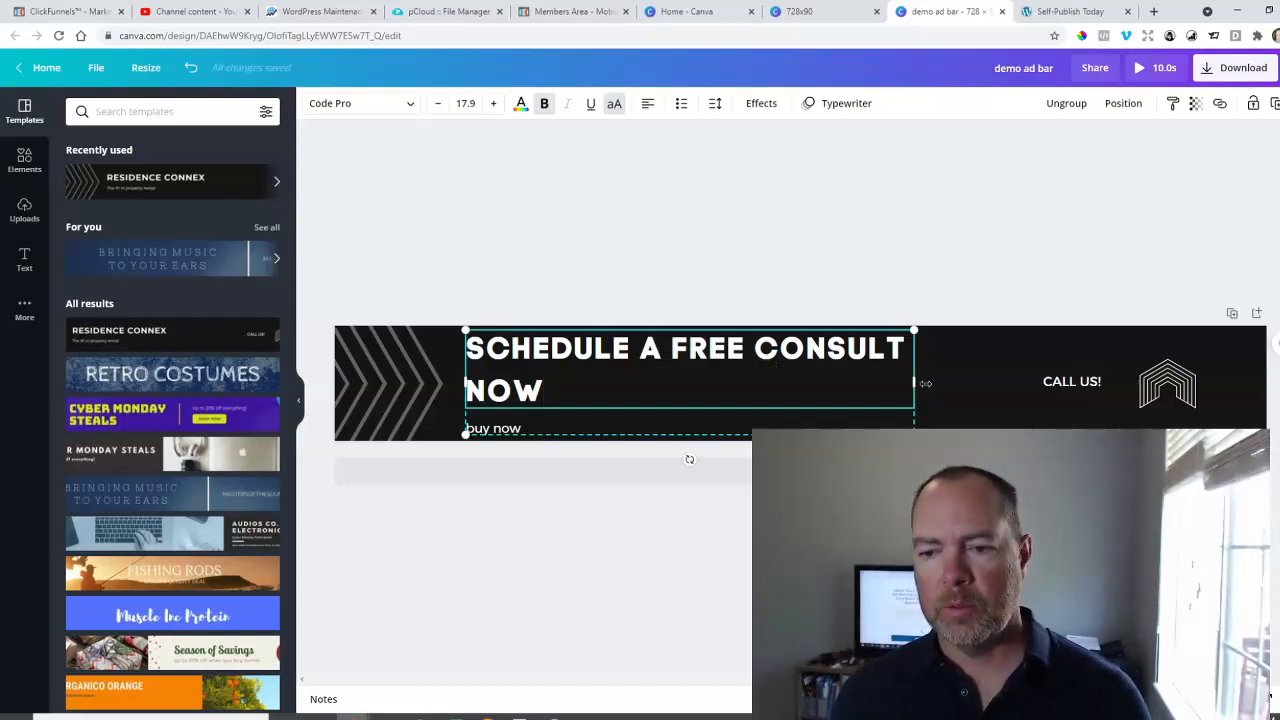
left_click_drag(914, 383, 1011, 383)
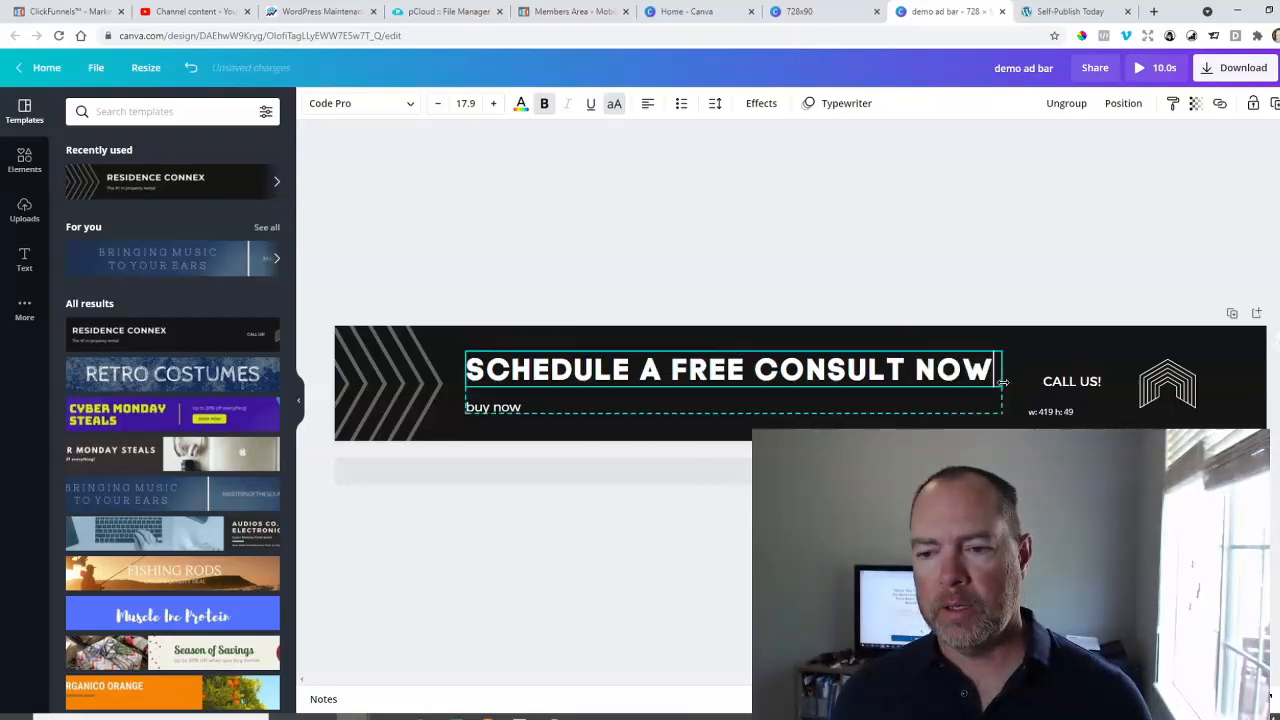
Delete the "buy now" tagline text and move the headline down to the banner's vertical middle.
left_click(792, 407)
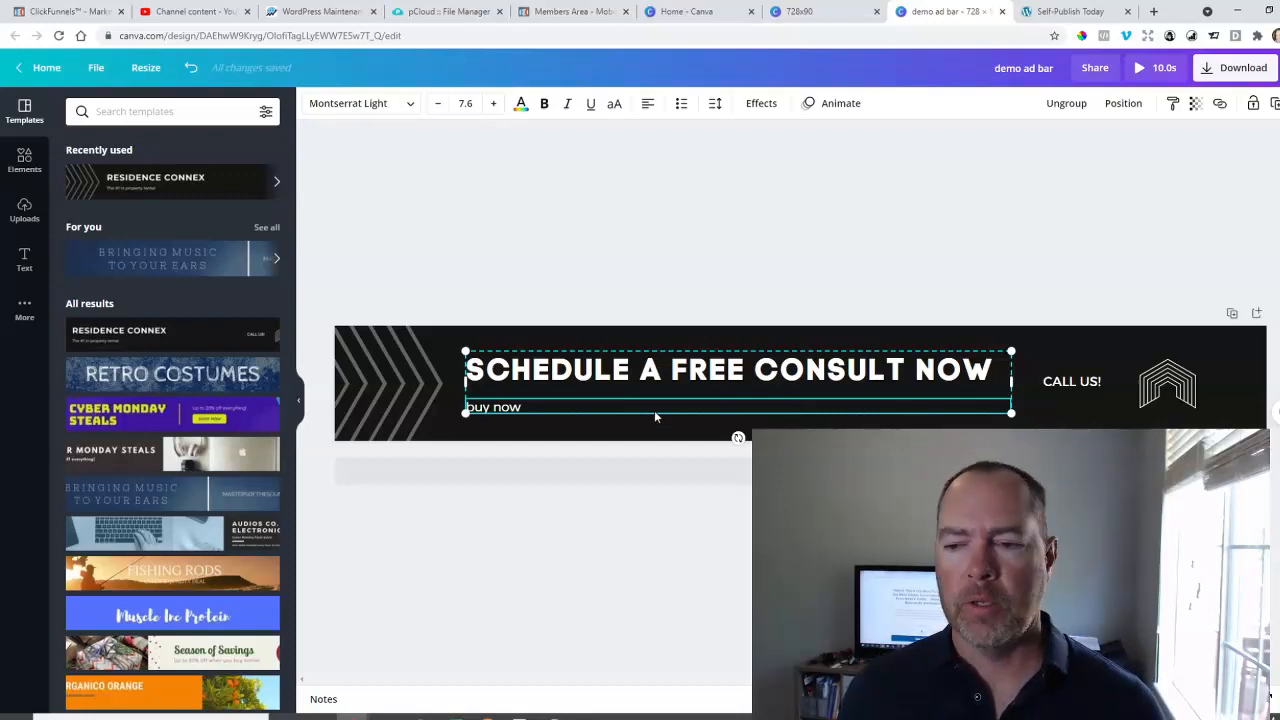
double_click(520, 409)
double_click(520, 409)
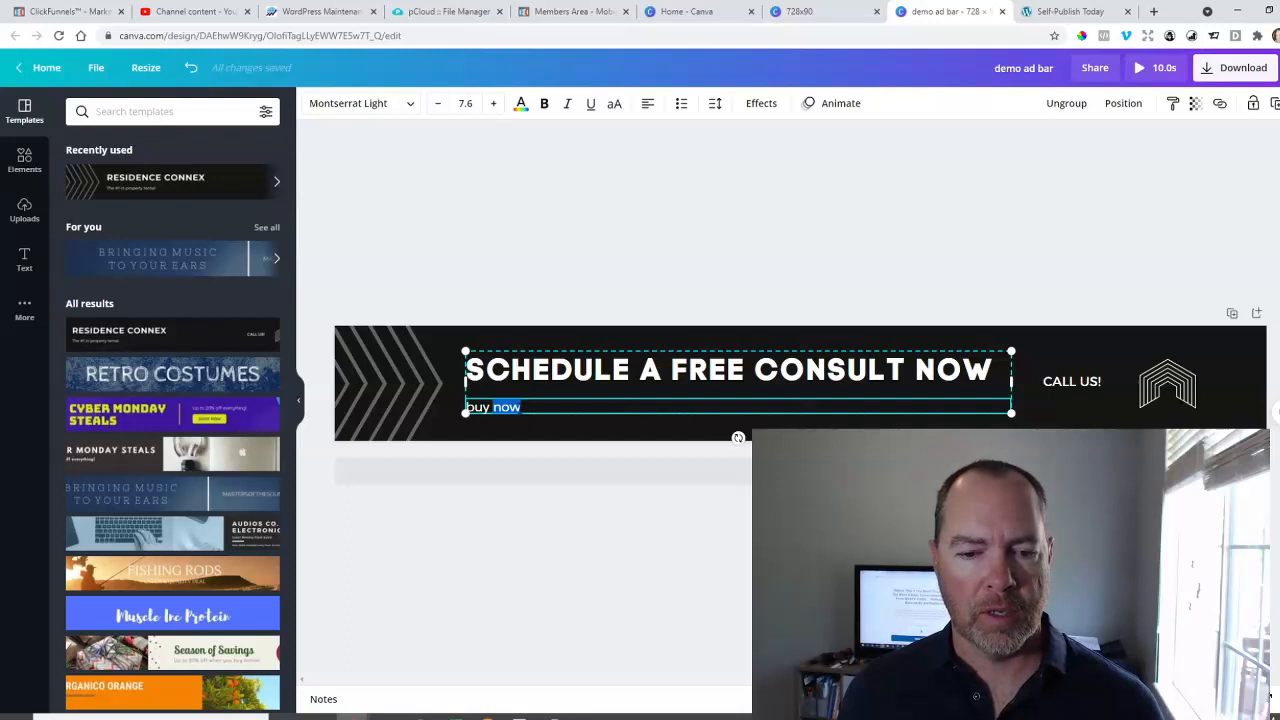
left_click(521, 408)
left_click_drag(521, 408, 463, 412)
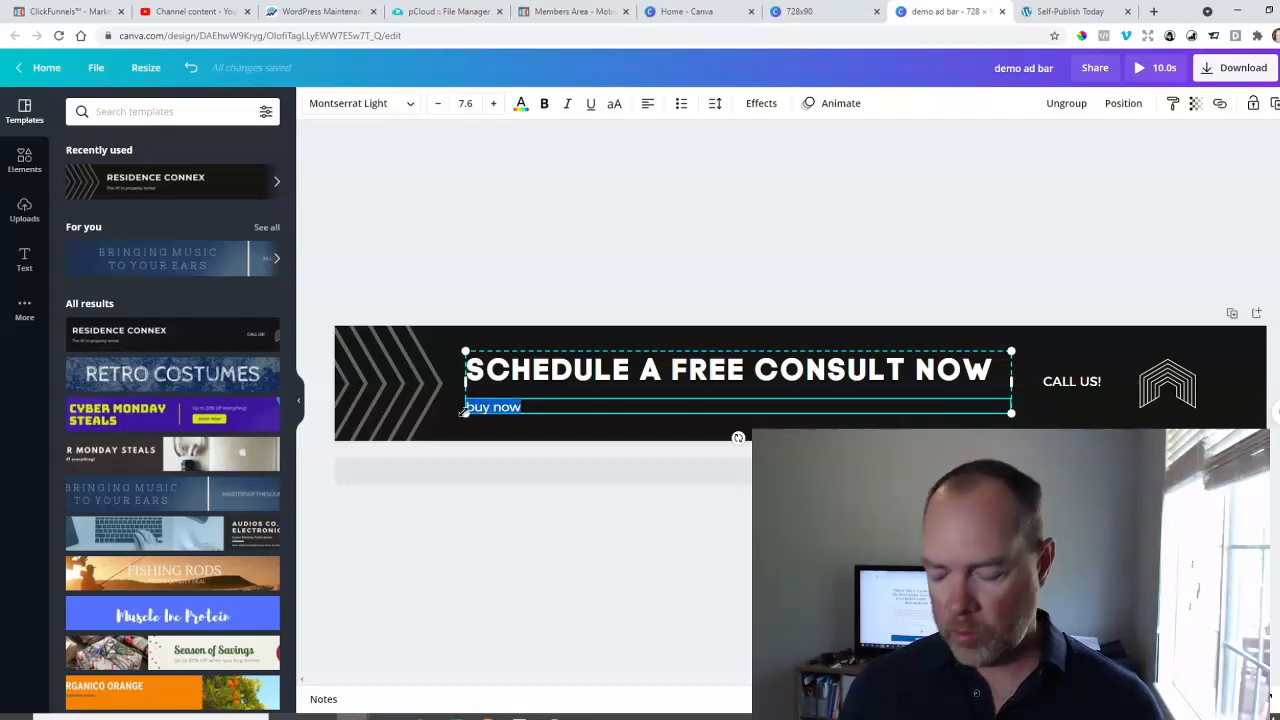
key("BackSpace")
left_click(606, 437)
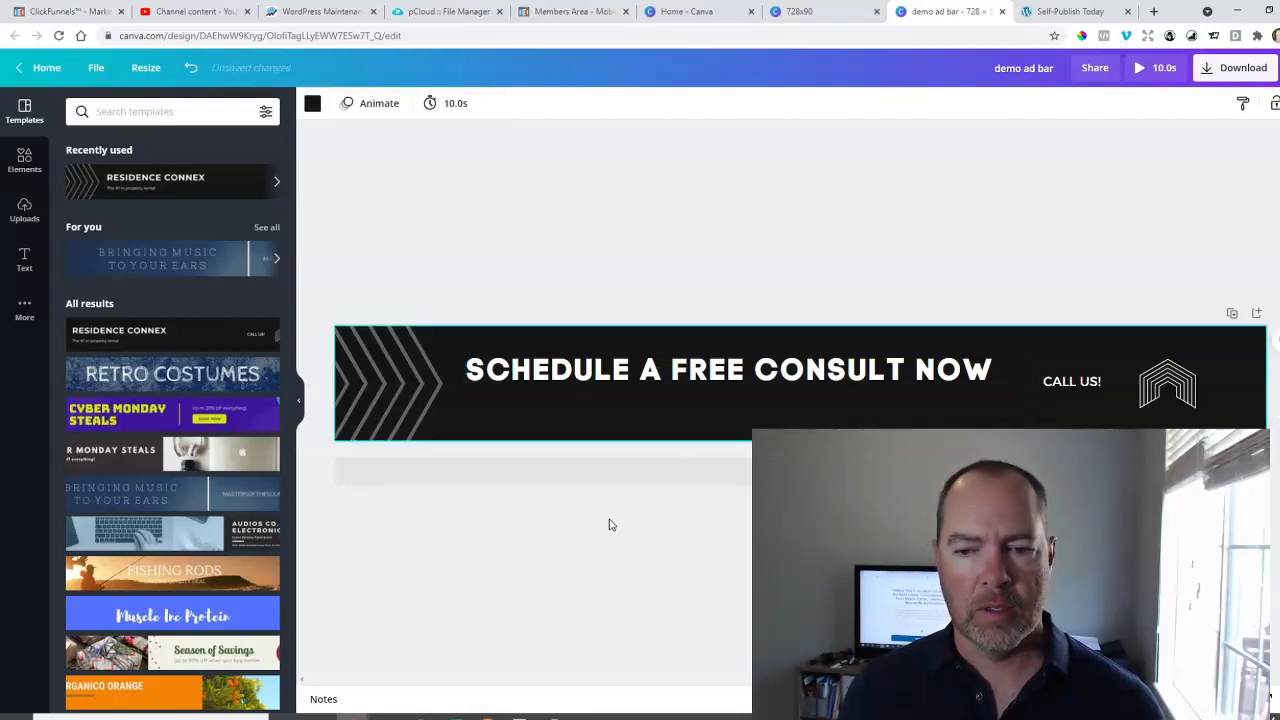
left_click_drag(669, 371, 671, 385)
Delete the line-art logo to the right of the "CALL US!" text.
left_click(1077, 388)
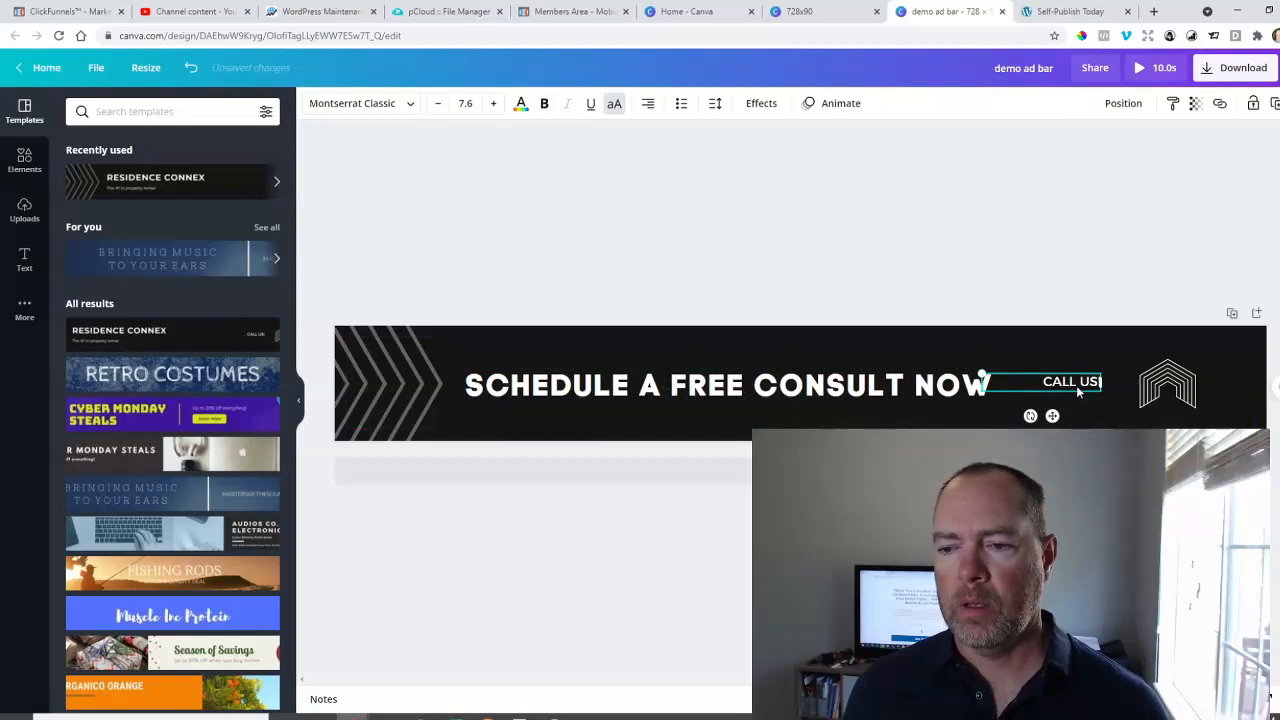
left_click(1168, 383)
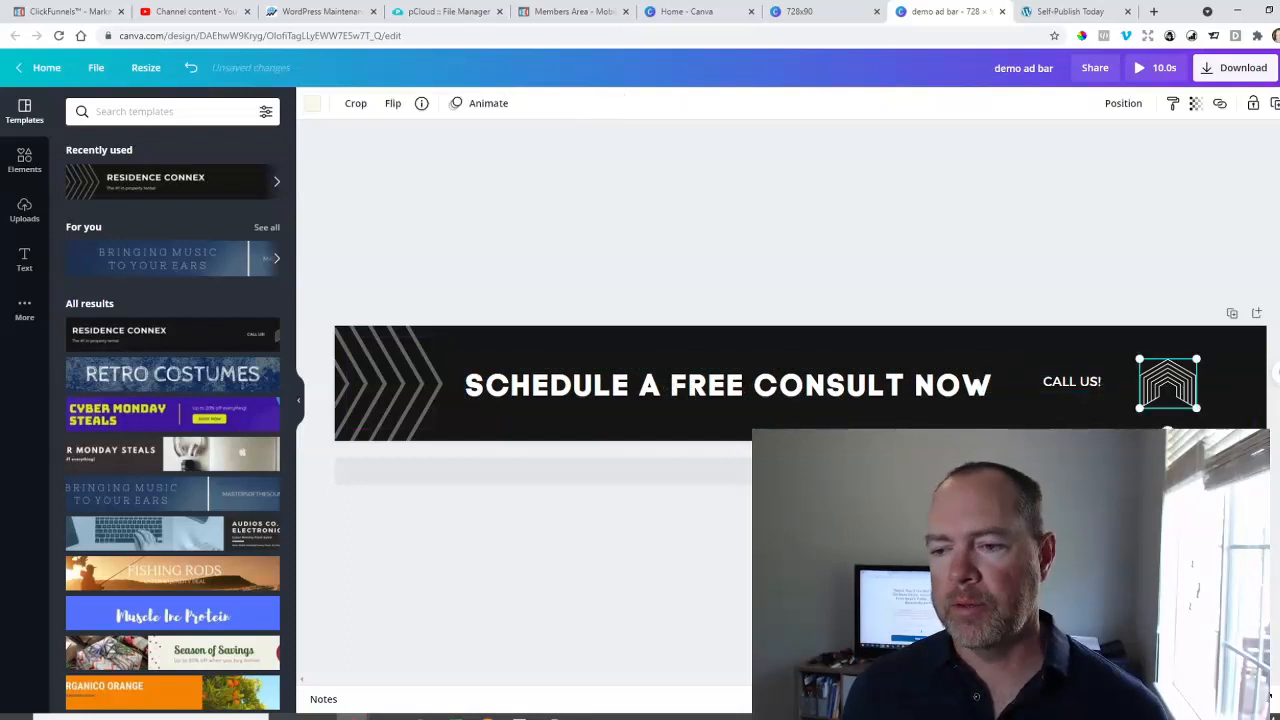
key("Delete")
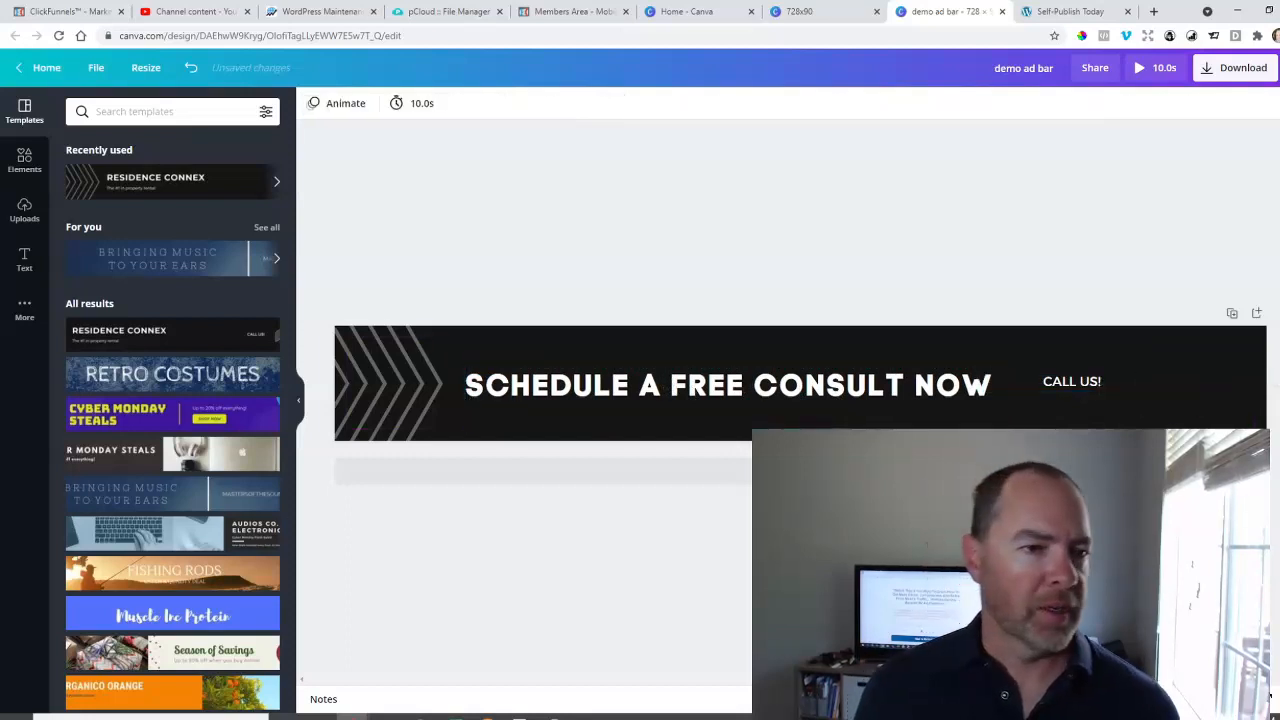
Add the red SALE badge graphic, enlarge it to about 67 x 67 px, and place it right of "CALL US!".
left_click(24, 160)
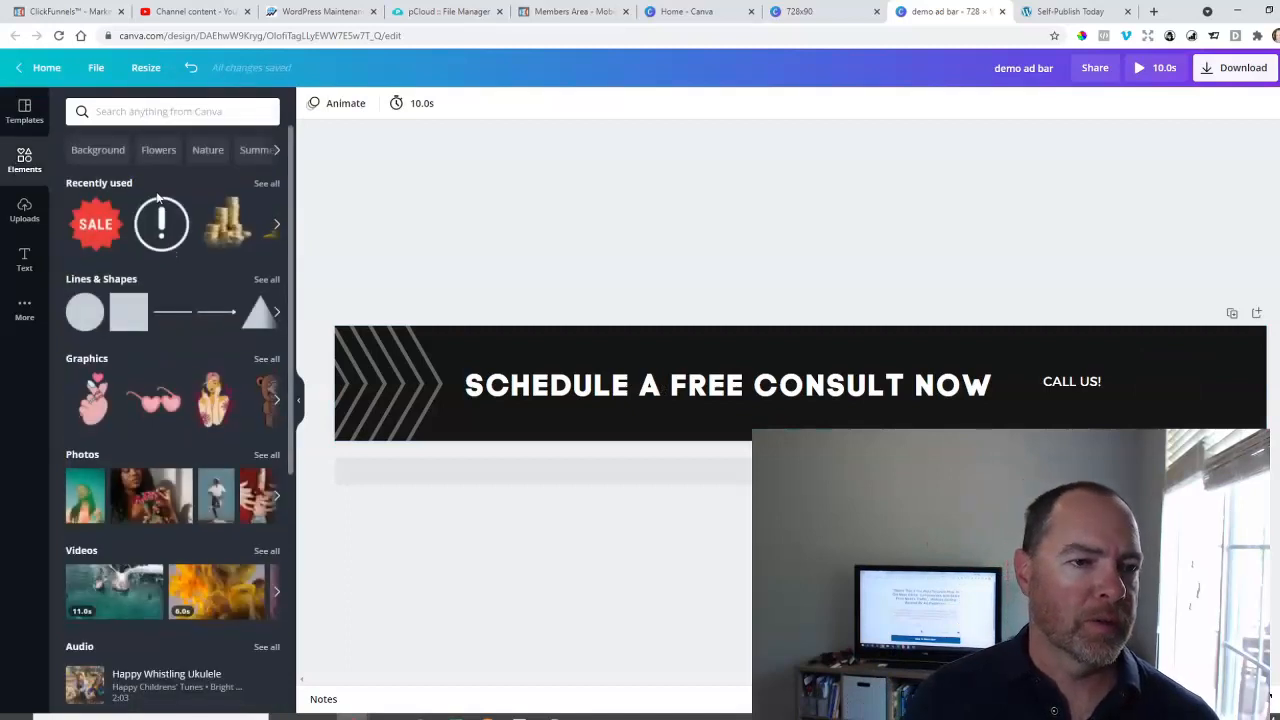
left_click(96, 224)
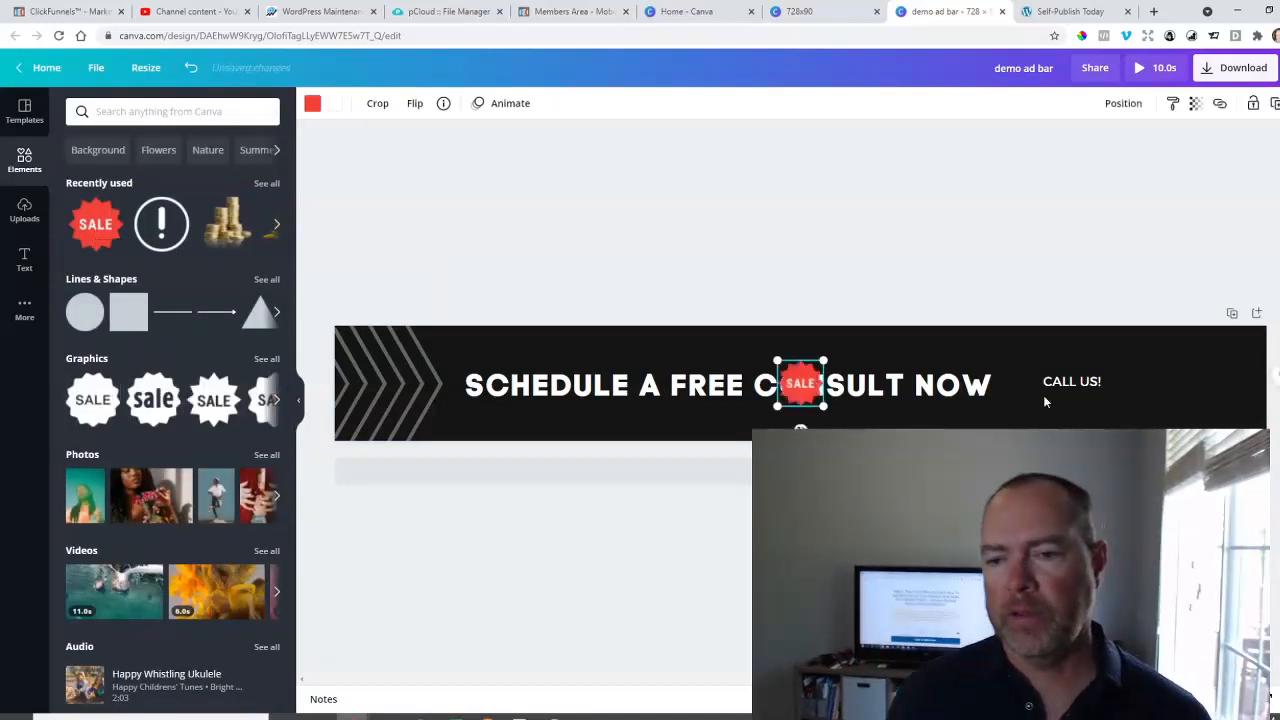
left_click_drag(823, 360, 864, 323)
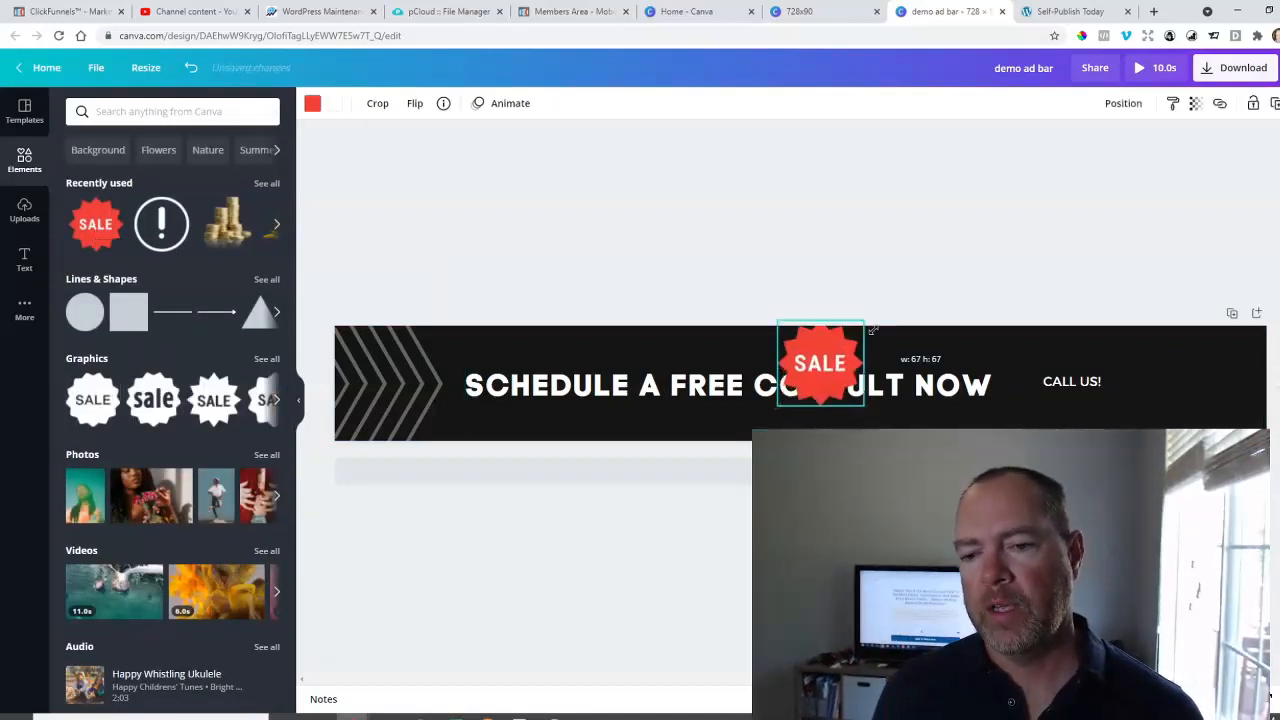
left_click_drag(837, 369, 1193, 378)
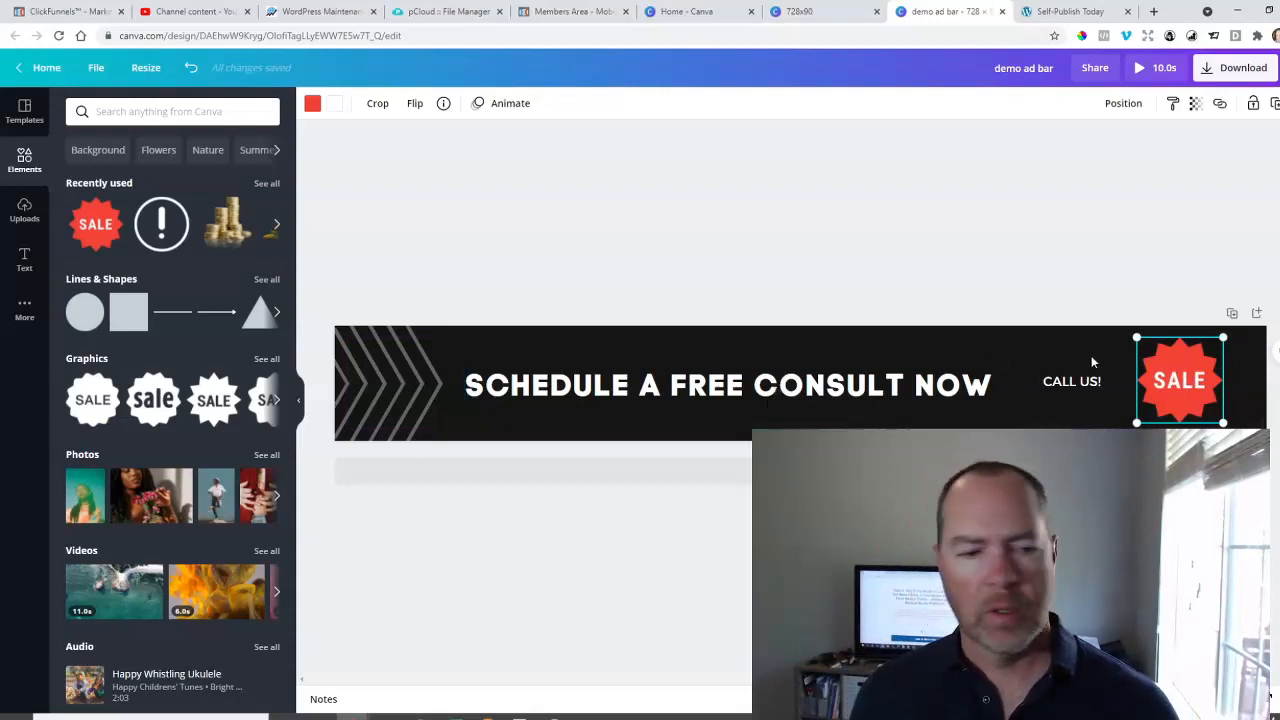
Change the headline text to "SCARF SALE GOING ON NOW".
left_click(797, 397)
left_click(797, 397)
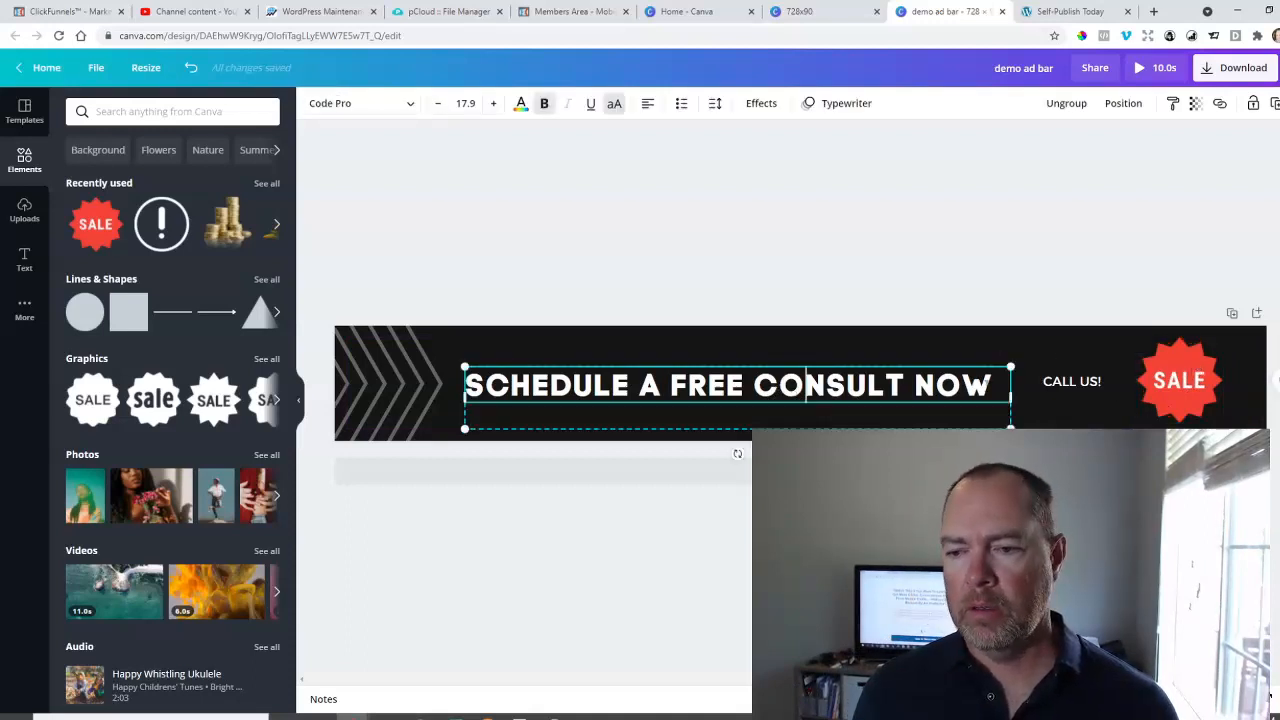
left_click_drag(906, 385, 495, 385)
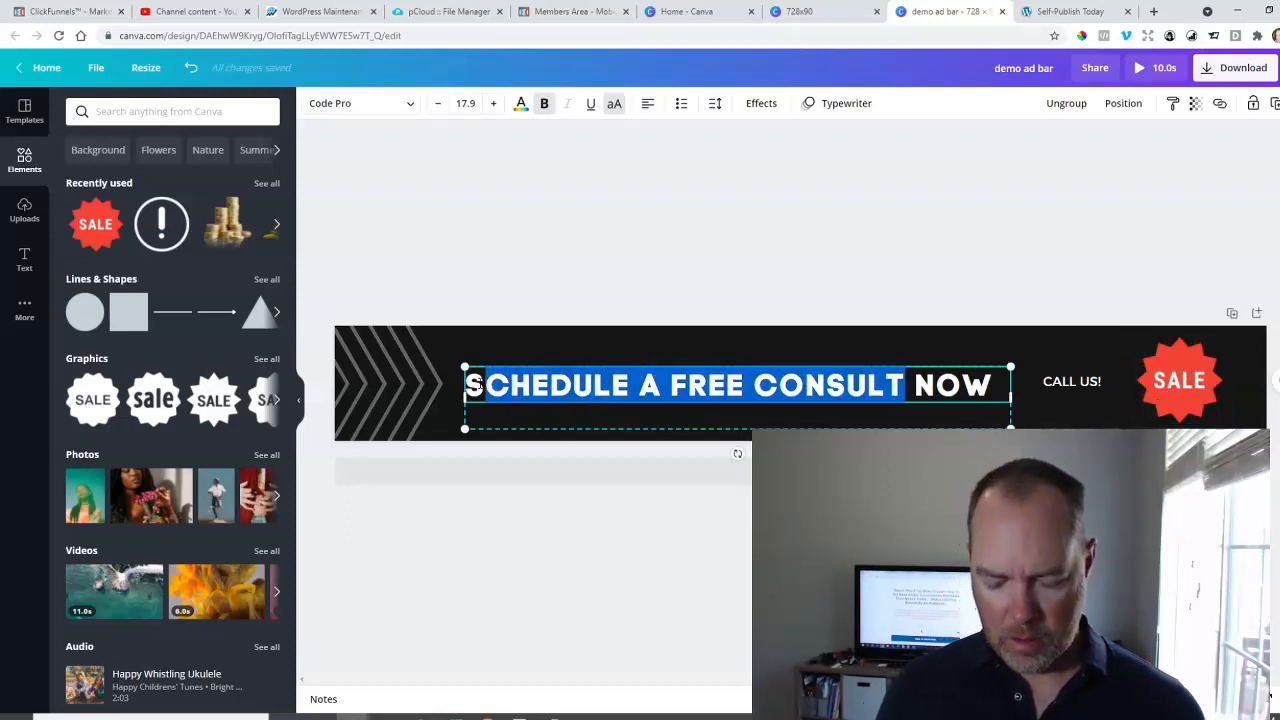
type("CARF")
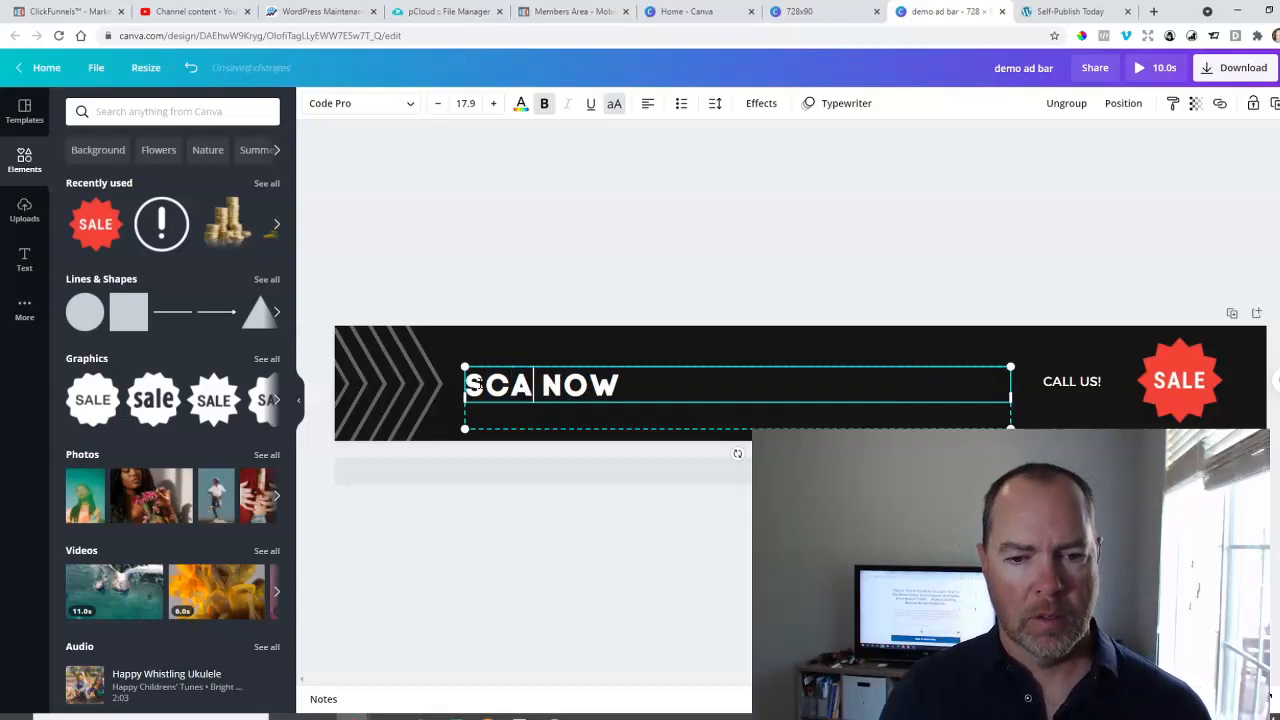
type(" SALE GOING")
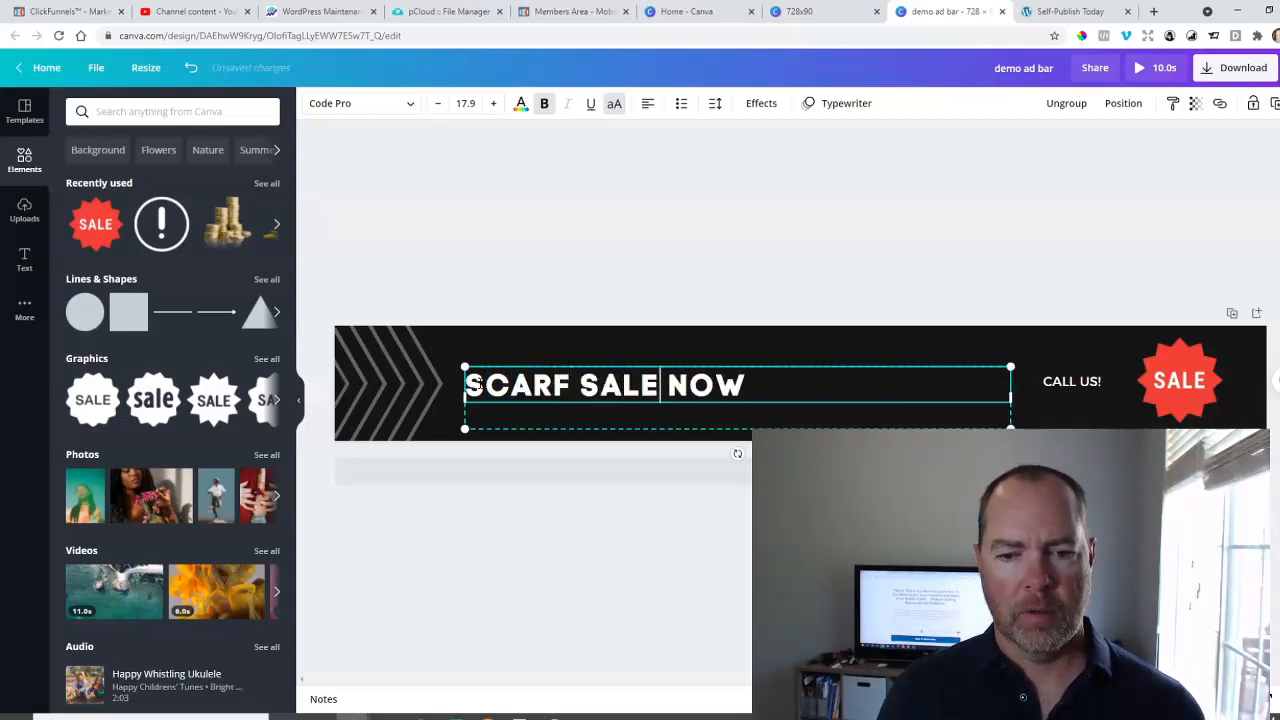
type(" ON")
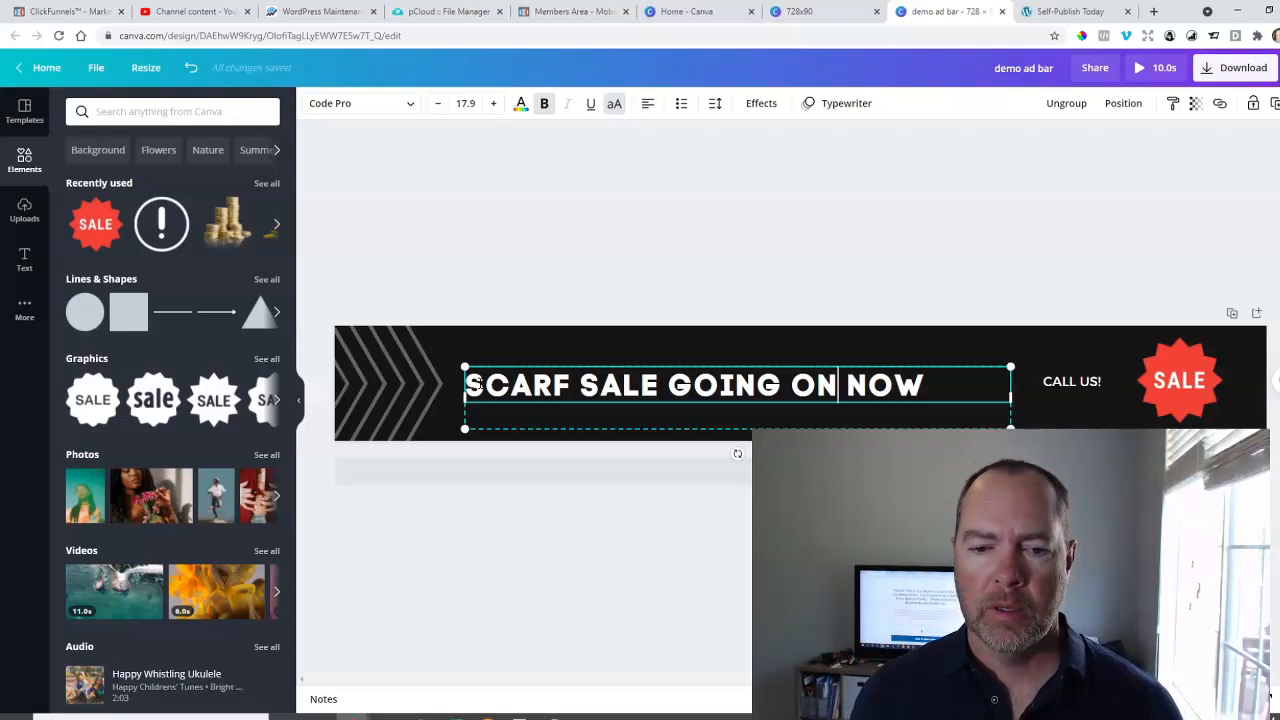
Delete the chevron pattern graphic at the banner's left end.
left_click(406, 378)
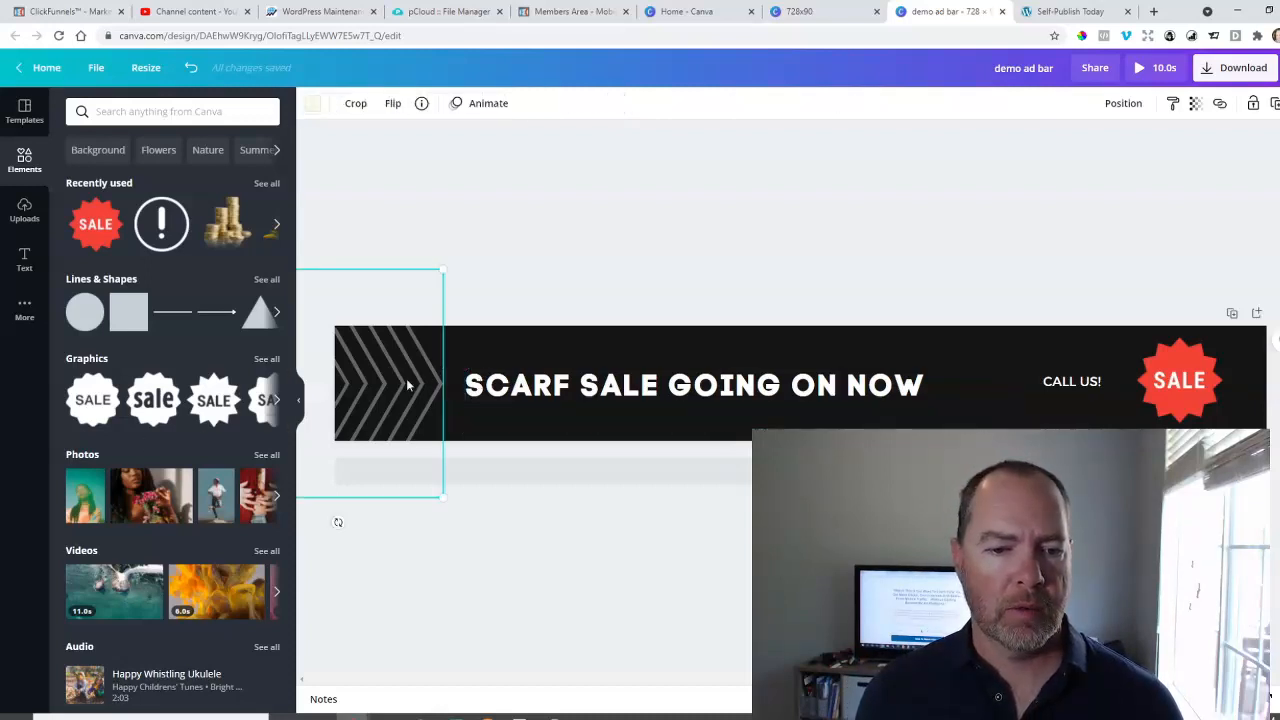
mouse_move(405, 308)
left_mouse_down()
mouse_move(443, 291)
mouse_move(543, 320)
mouse_move(424, 306)
left_mouse_up()
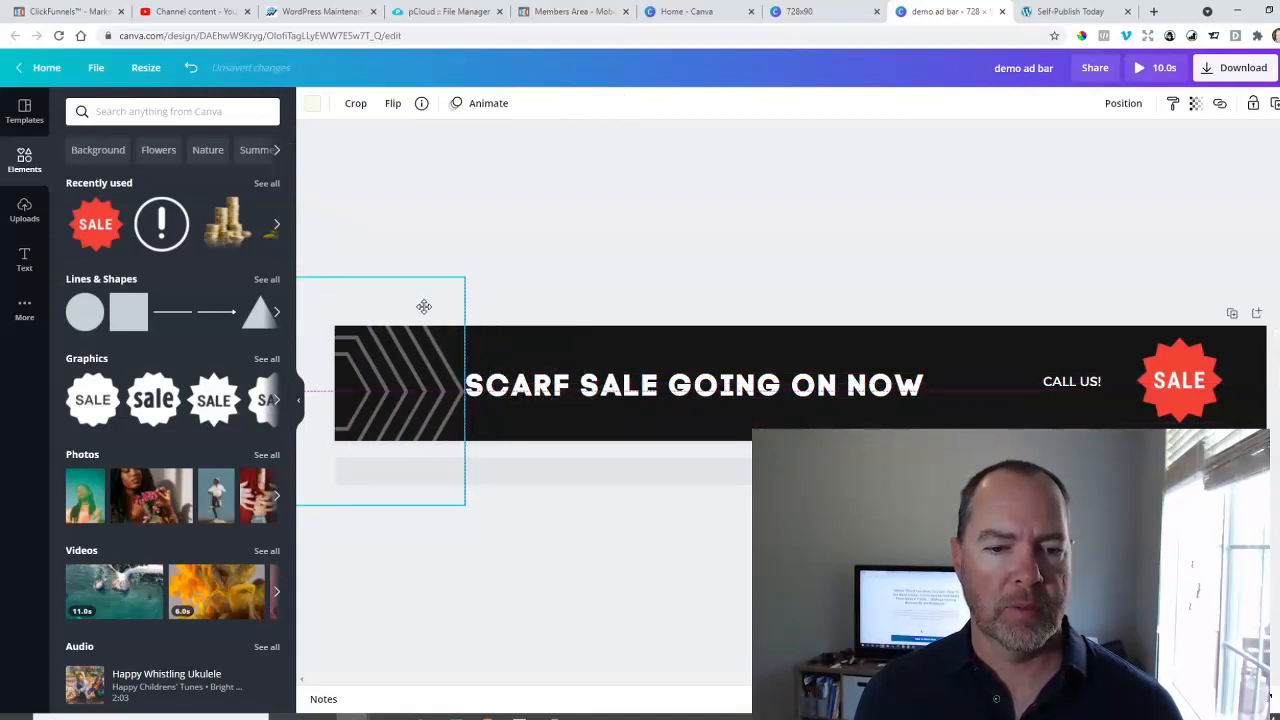
key("Delete")
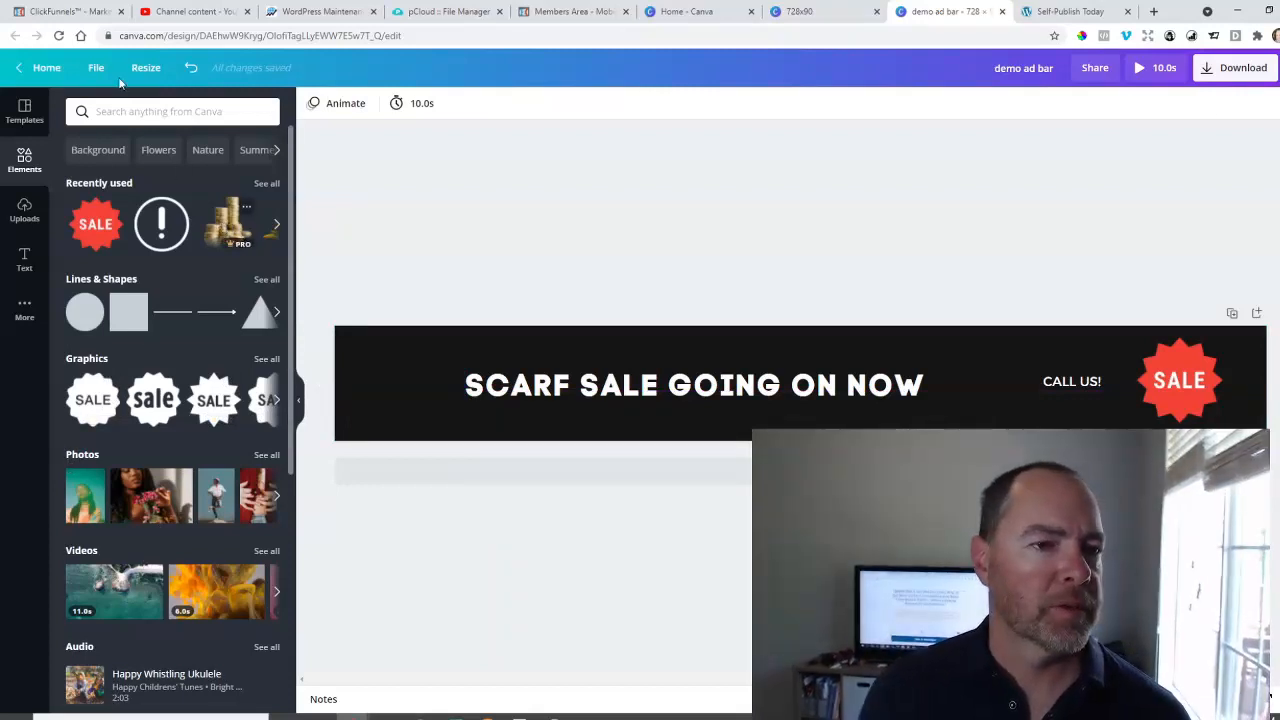
Search the elements for "scarf" and place the red plaid scarf graphic at the banner's left end.
left_click(136, 114)
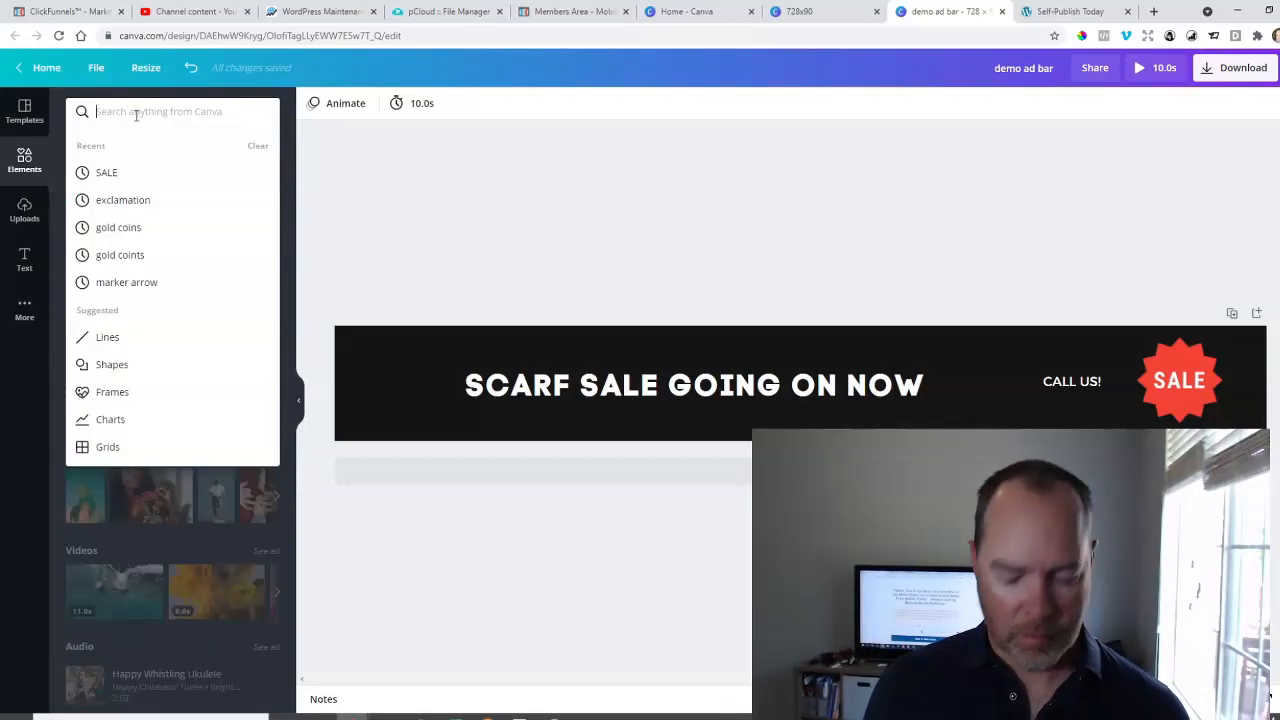
type("scarf")
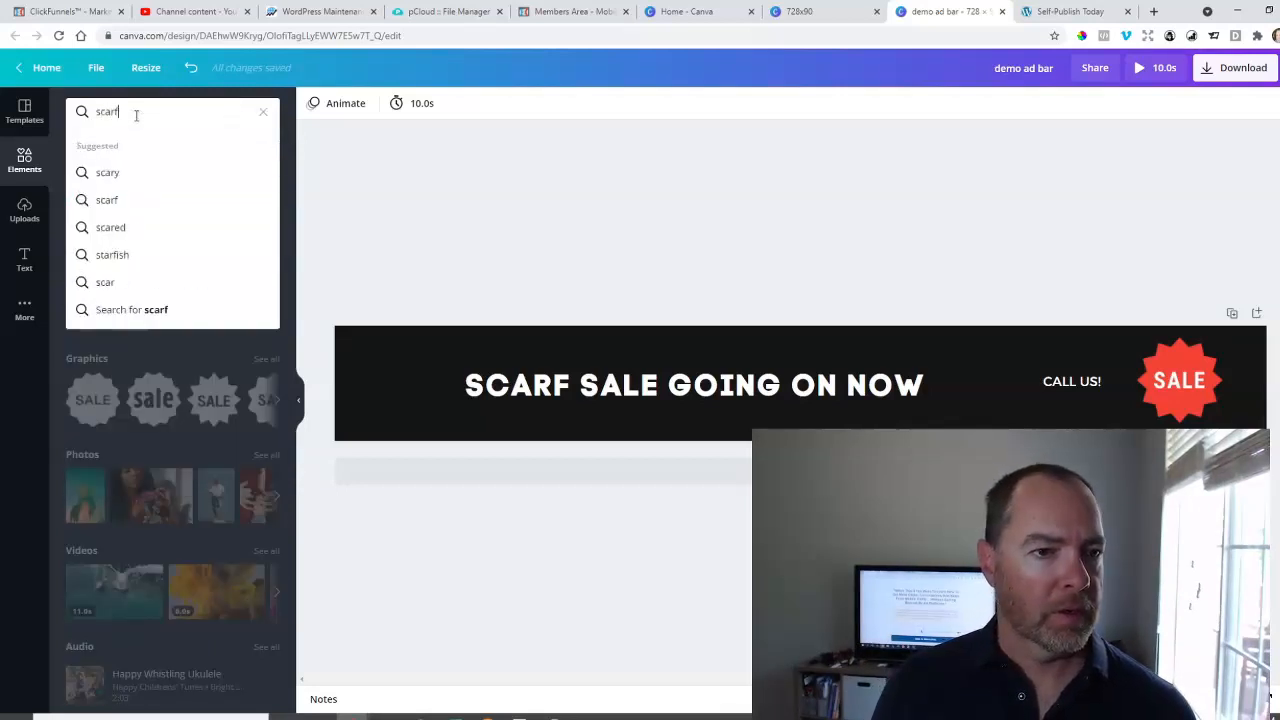
key("Return")
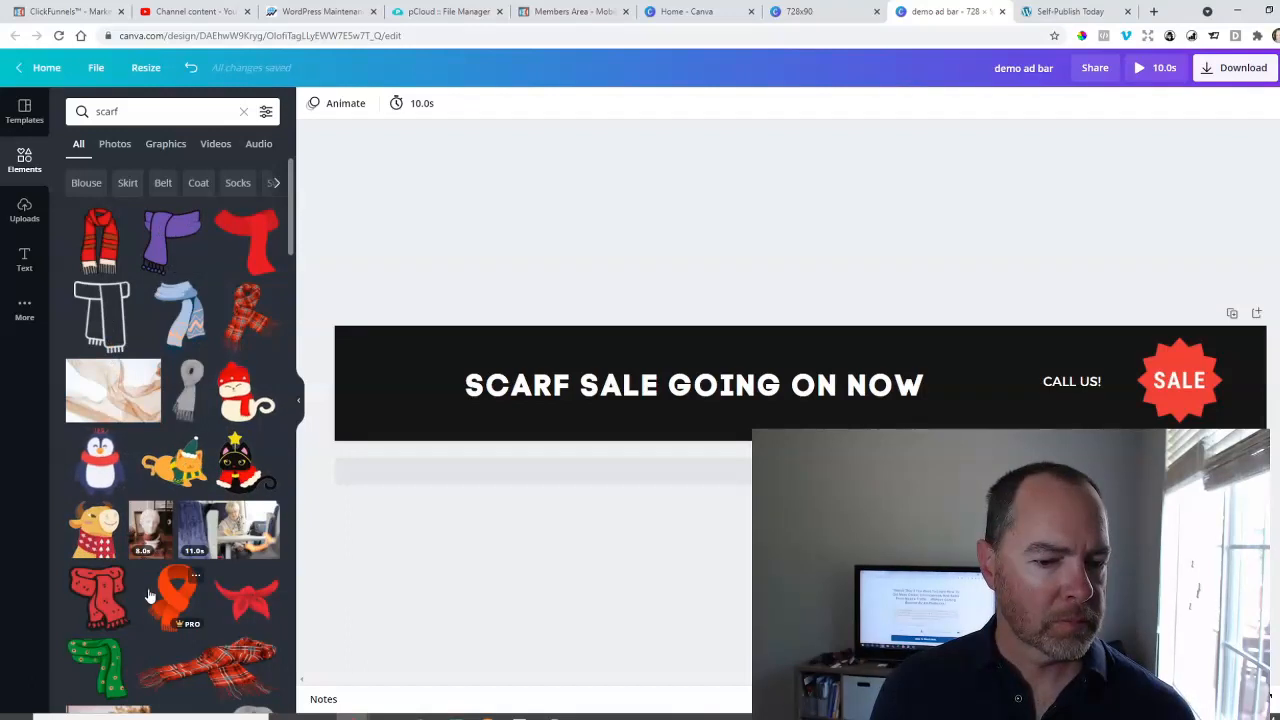
left_click(225, 668)
left_click_drag(838, 411, 480, 404)
Delete the "CALL US!" text and move the headline right so it sits between the scarf and the SALE badge.
left_click_drag(652, 385, 752, 371)
left_click(1071, 387)
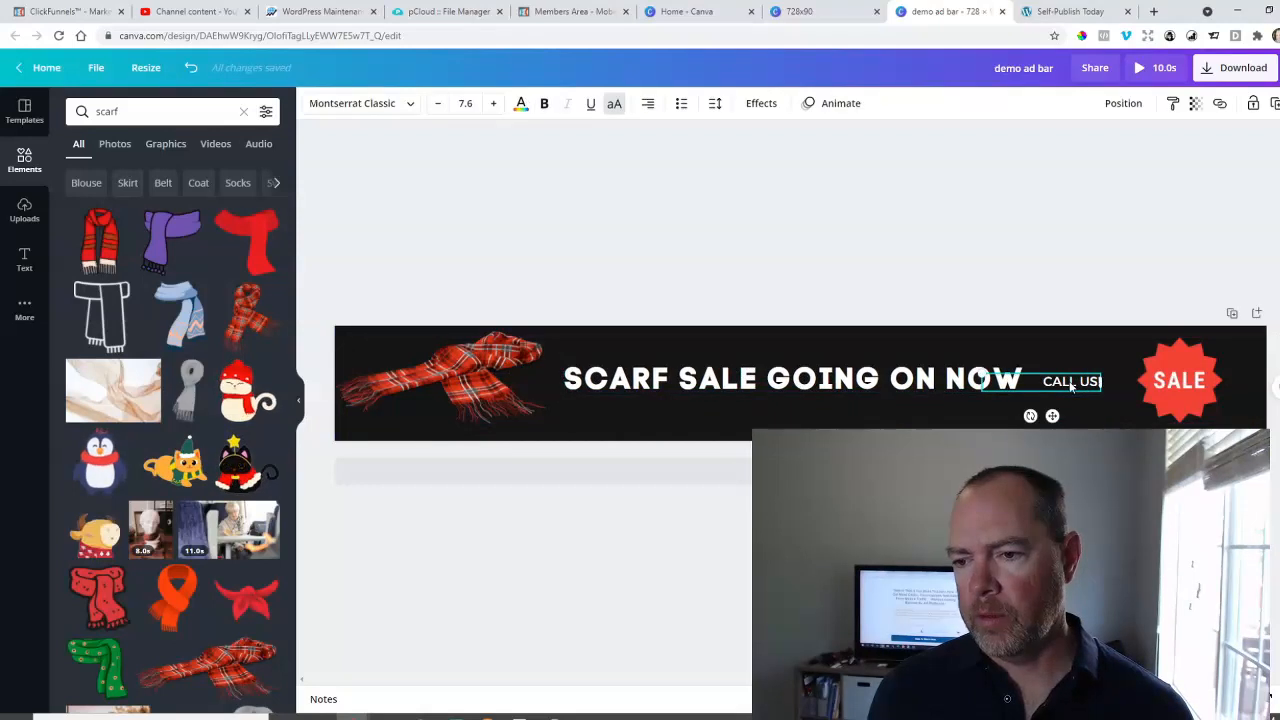
key("Delete")
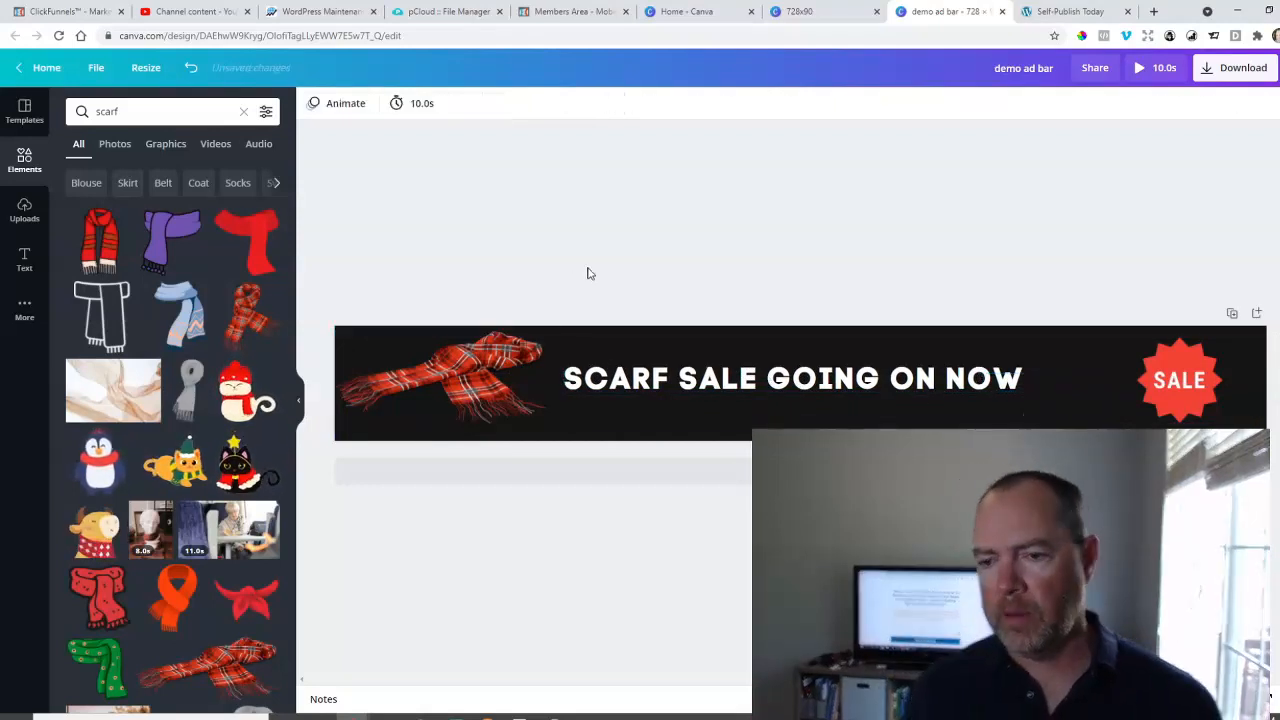
left_click_drag(804, 372, 830, 369)
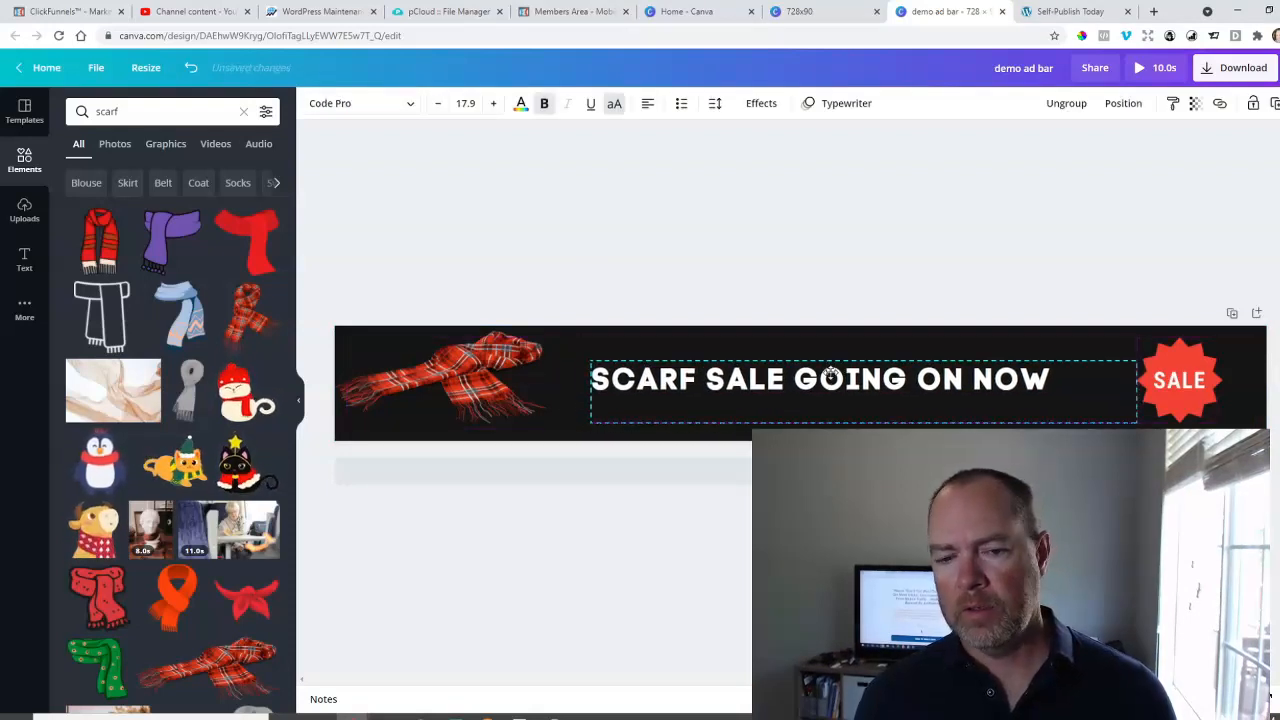
left_click(826, 280)
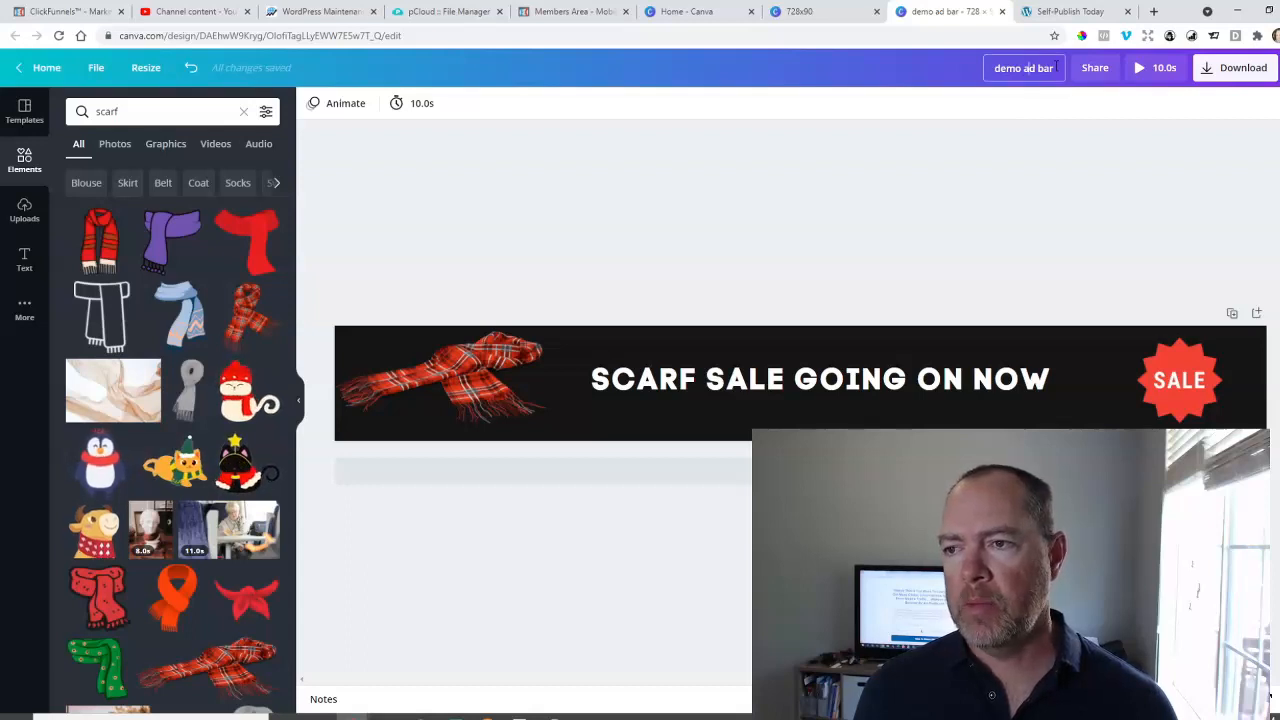
Export the banner as a GIF, cancel saving the file, and return to the design.
left_click(1214, 66)
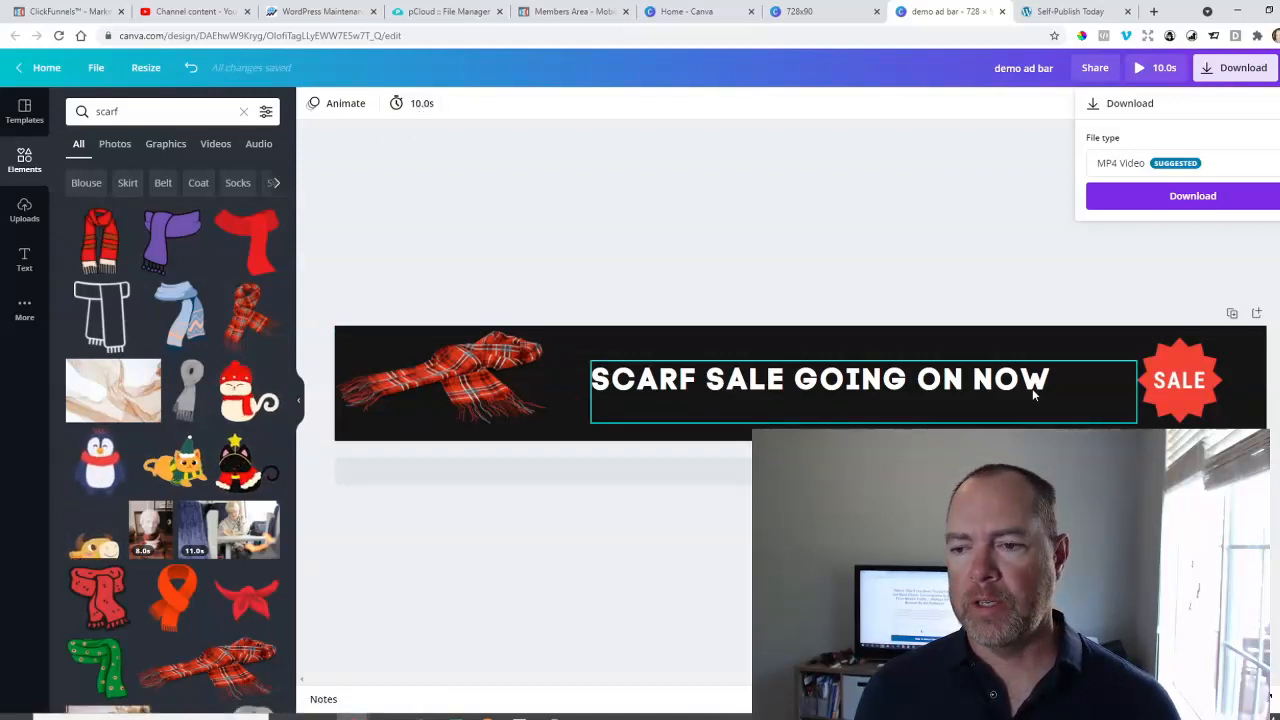
left_click(1157, 172)
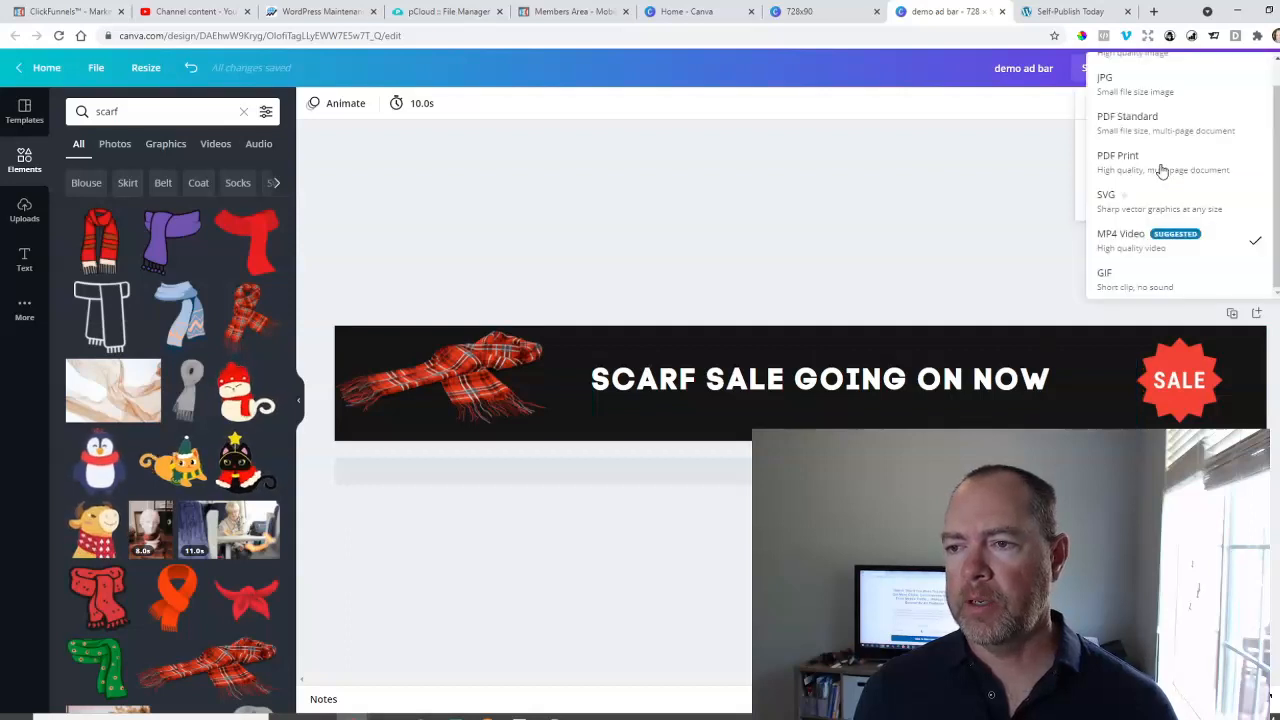
left_click(1150, 280)
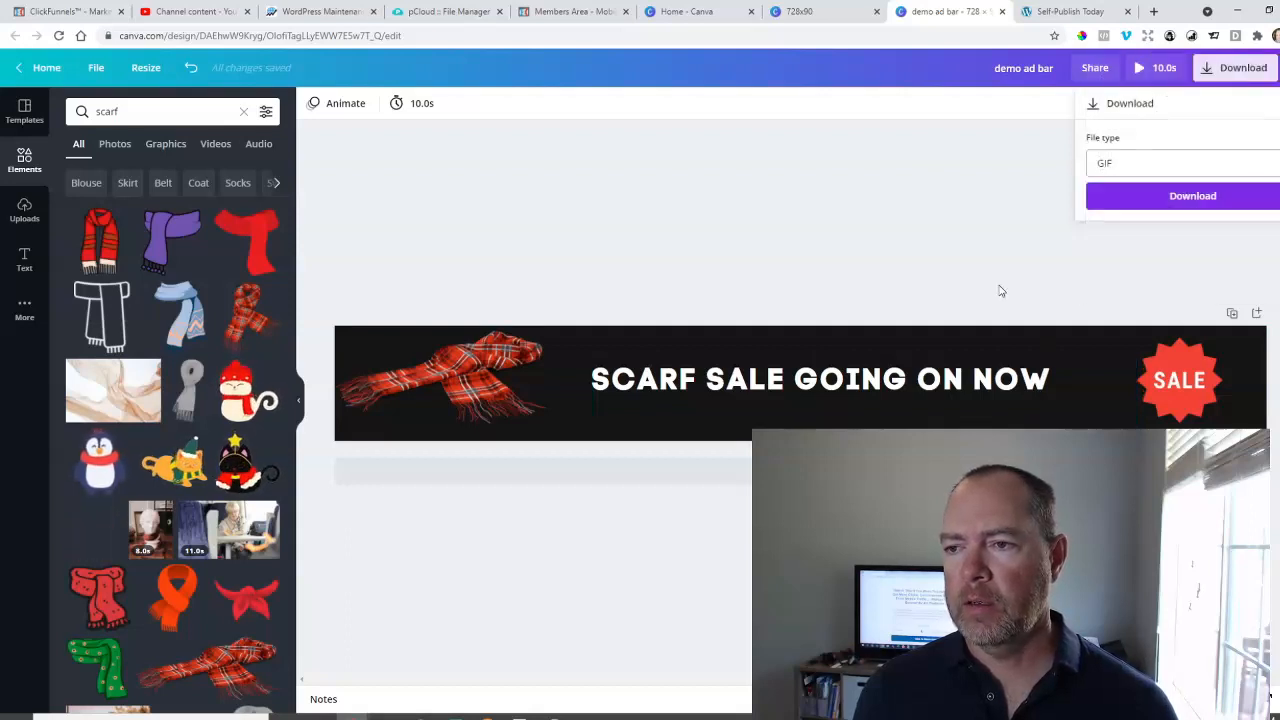
left_click(1182, 198)
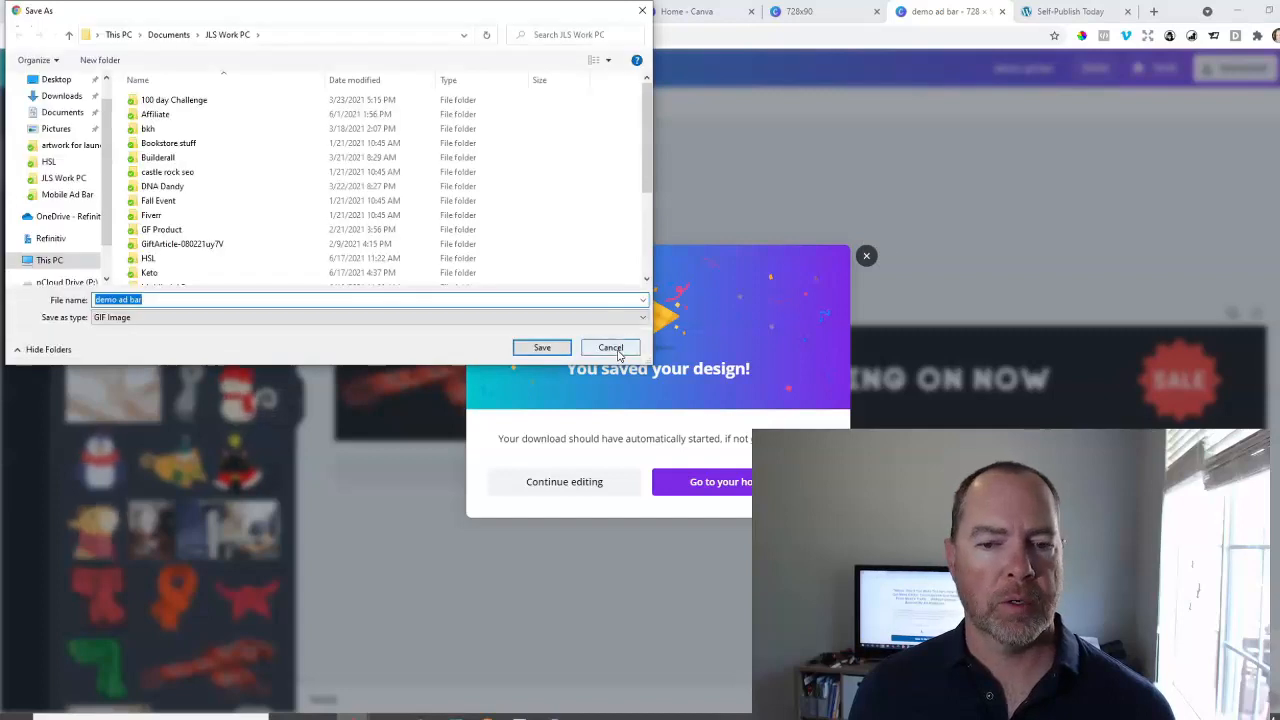
left_click(610, 348)
left_click(866, 256)
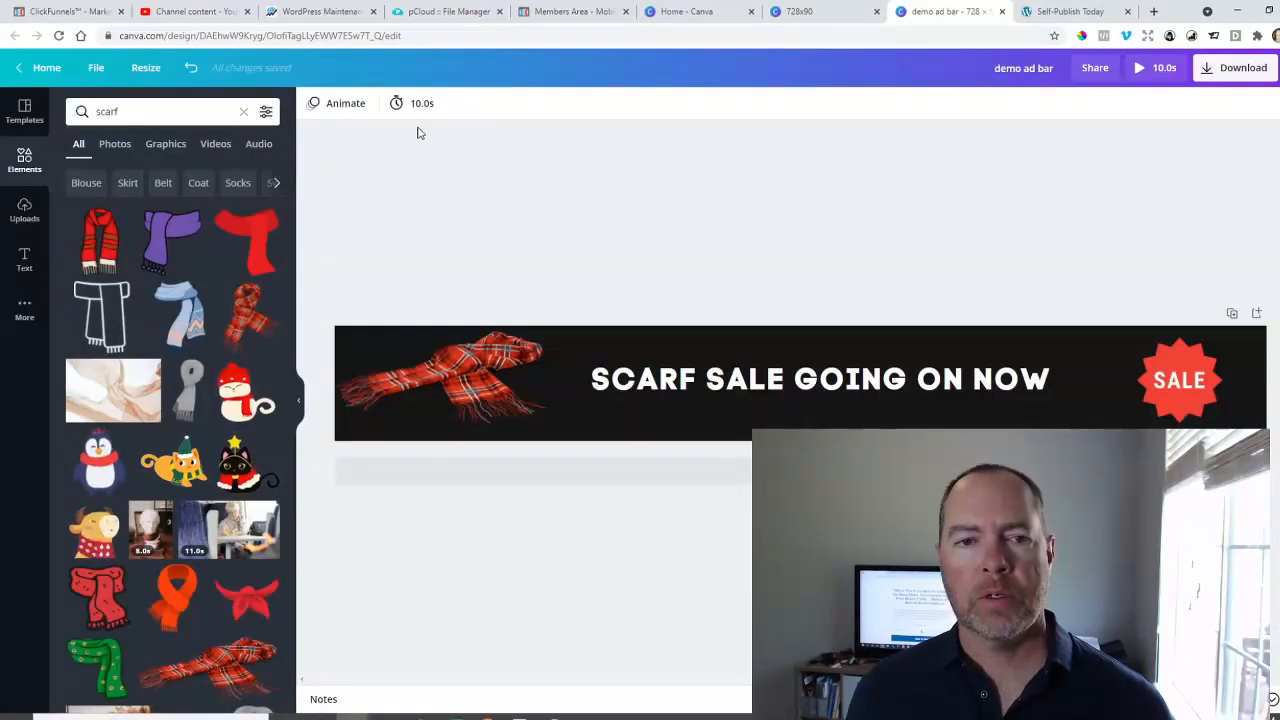
Ungroup the headline's text boxes and set the page animation to None.
left_click(720, 385)
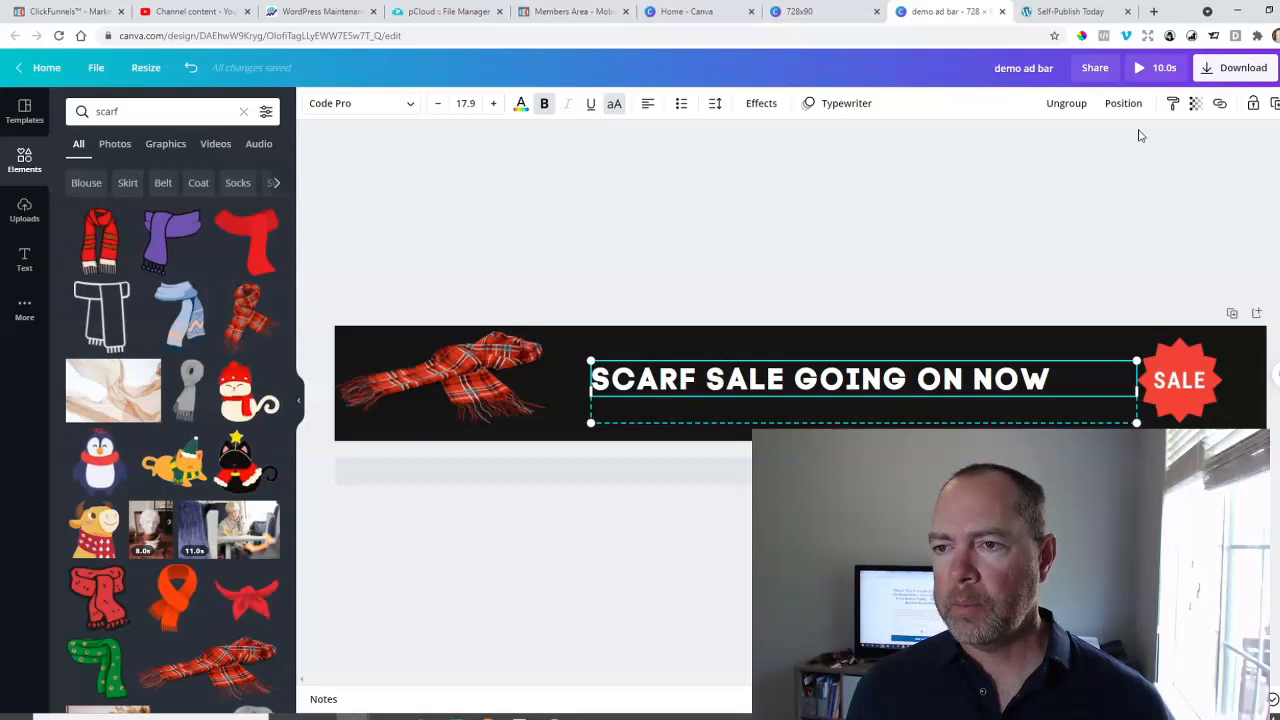
left_click(1066, 103)
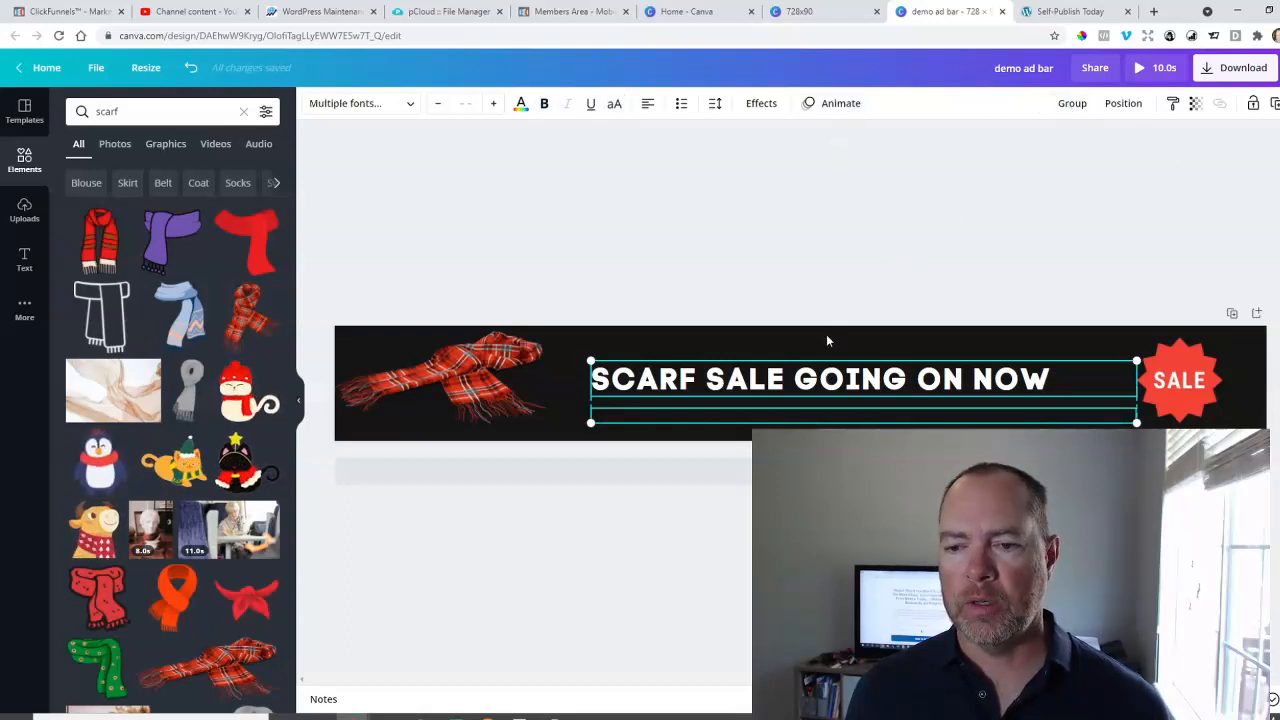
left_click(826, 334)
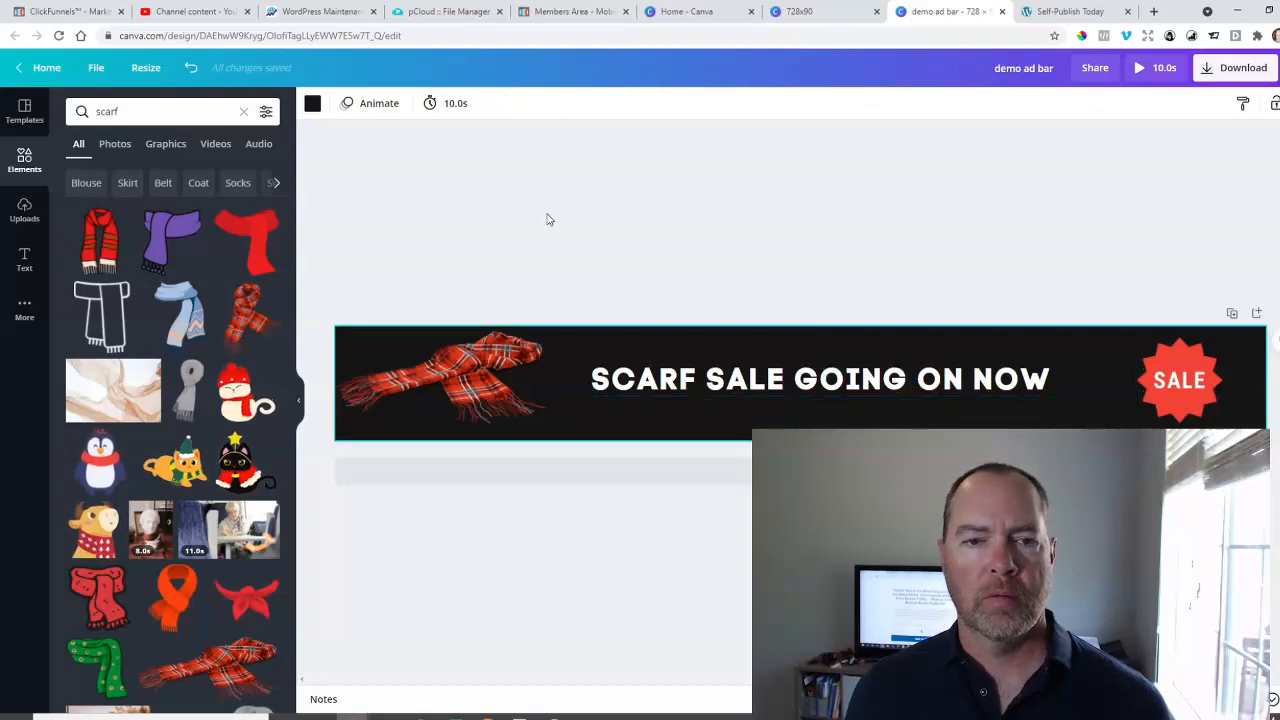
left_click(362, 104)
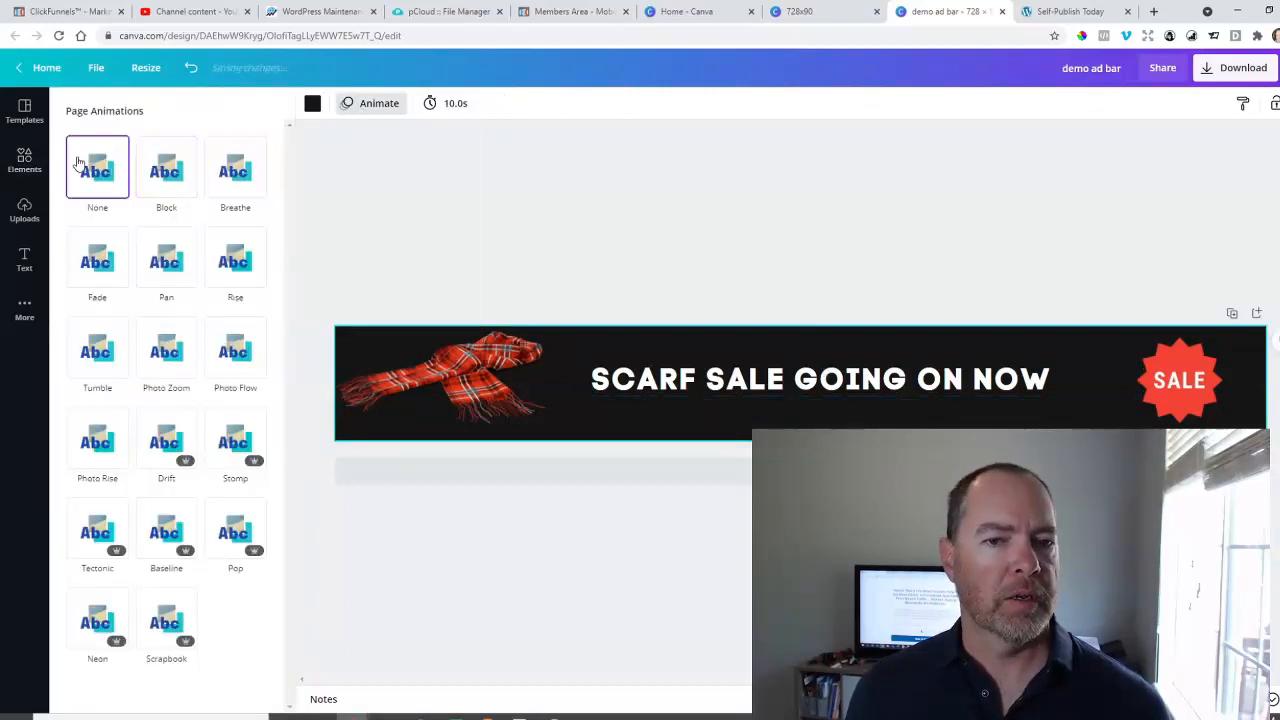
Set the text animation of the "SCARF SALE GOING ON NOW" headline to None and deselect it.
left_click(680, 379)
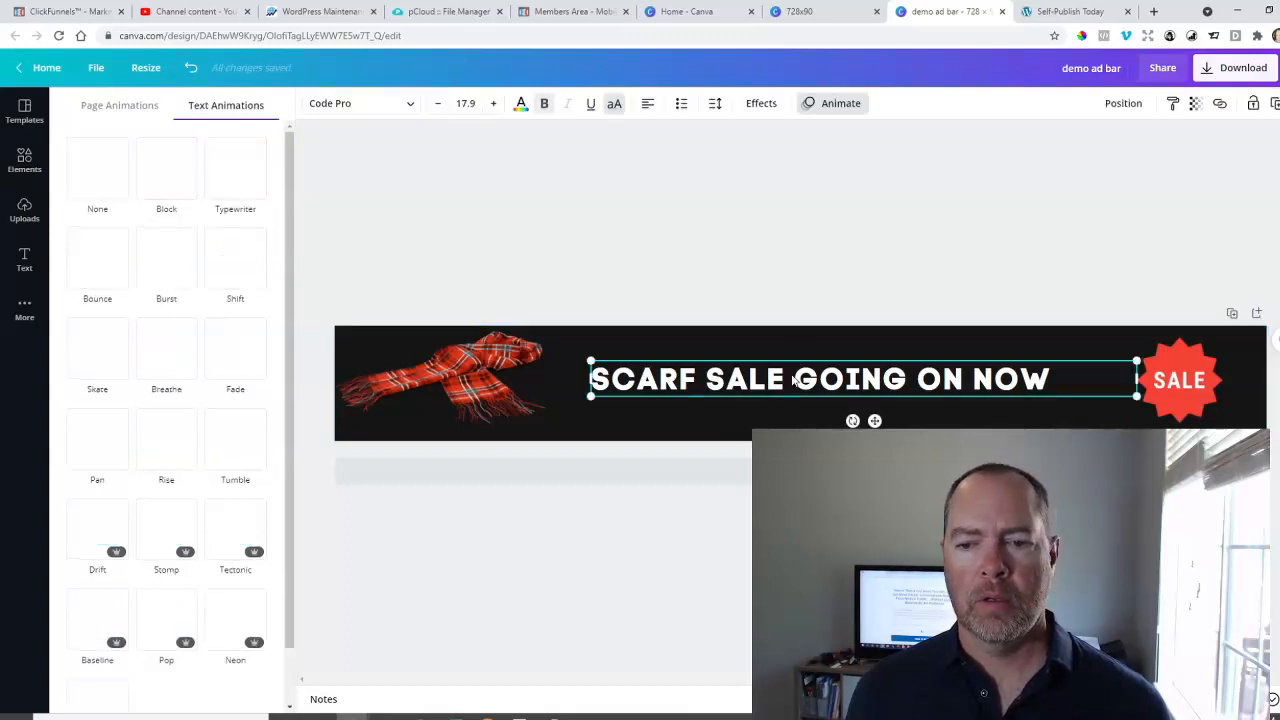
left_click(850, 104)
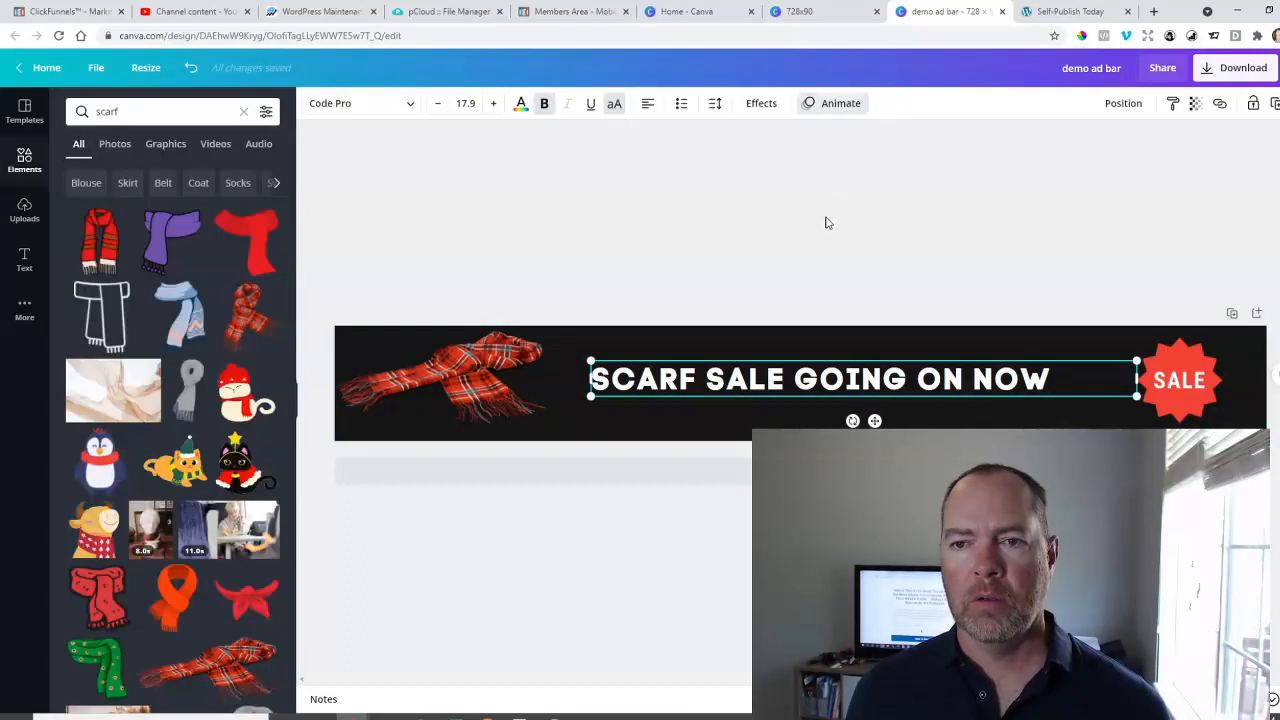
left_click(849, 108)
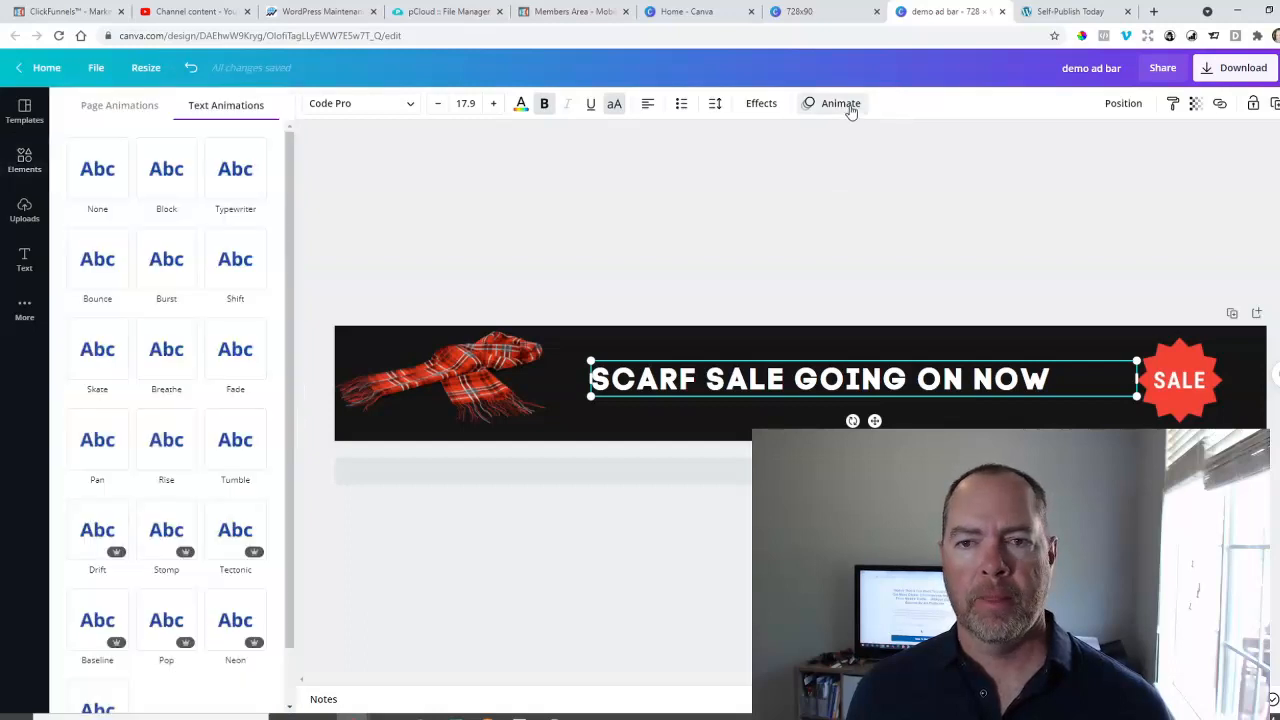
left_click(104, 162)
left_click(908, 314)
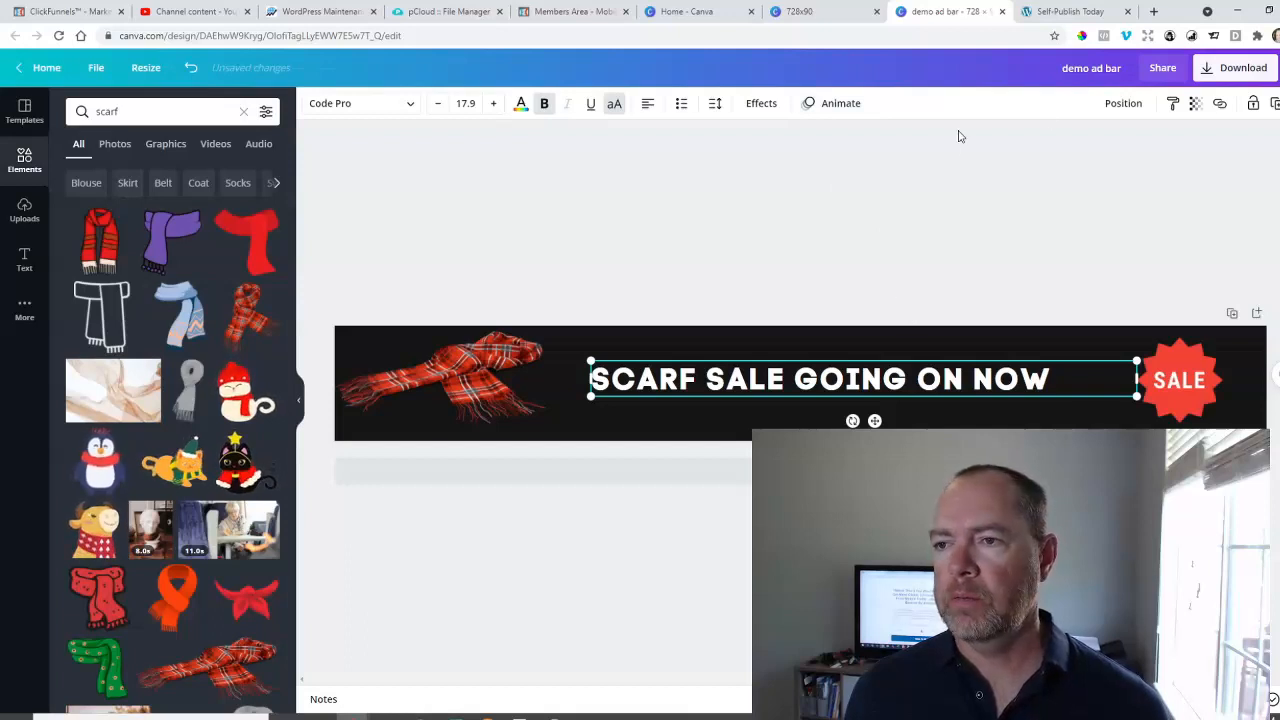
left_click(1063, 227)
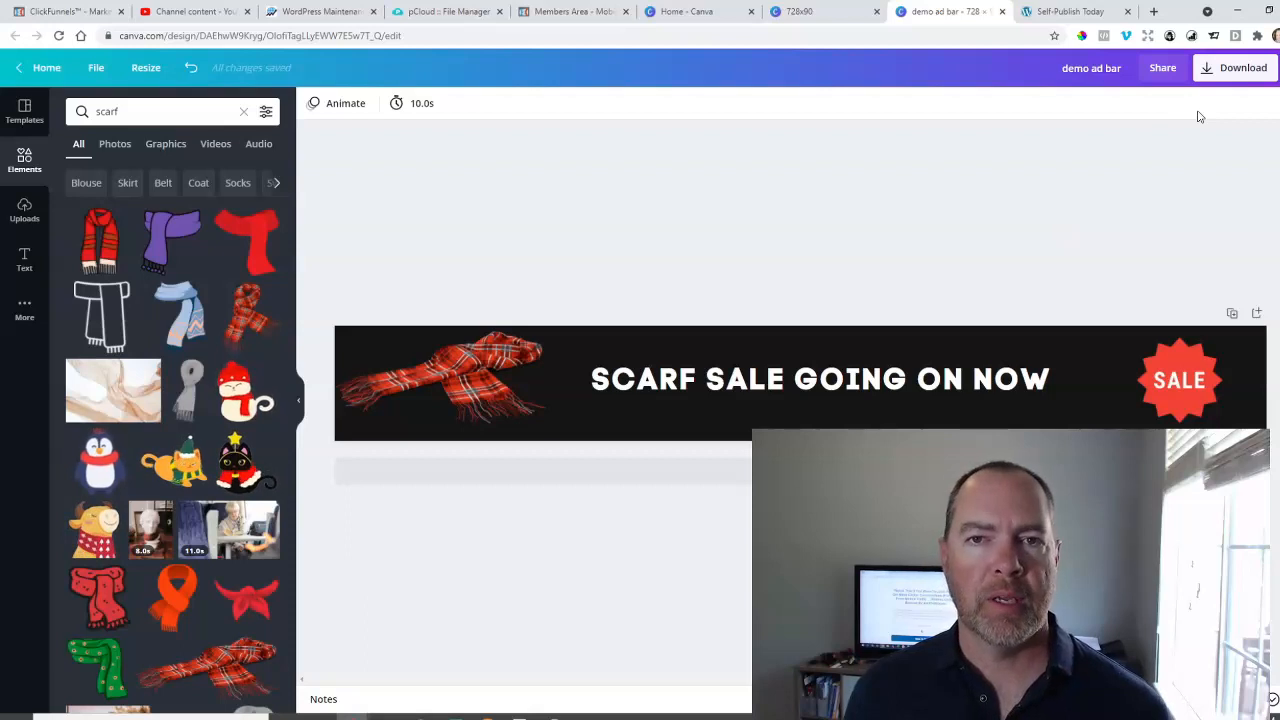
Choose JPG as the banner's export file type and close the download options without downloading.
left_click(1236, 70)
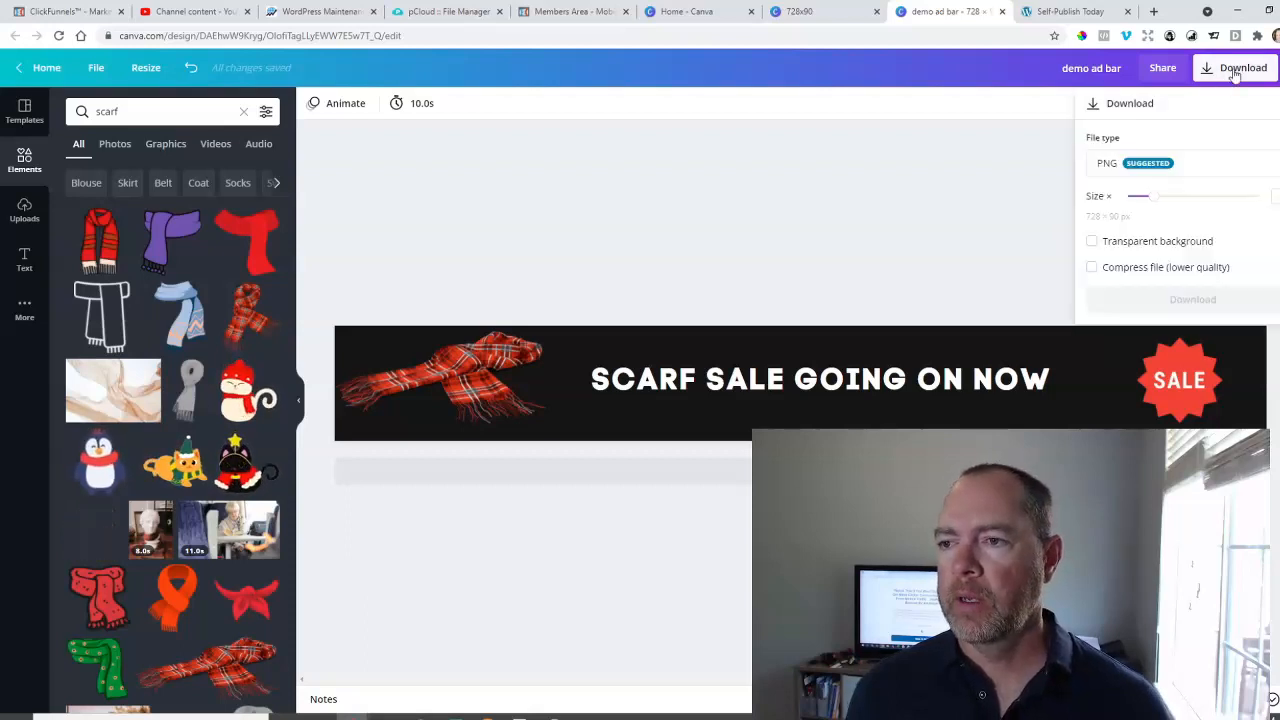
left_click(1202, 166)
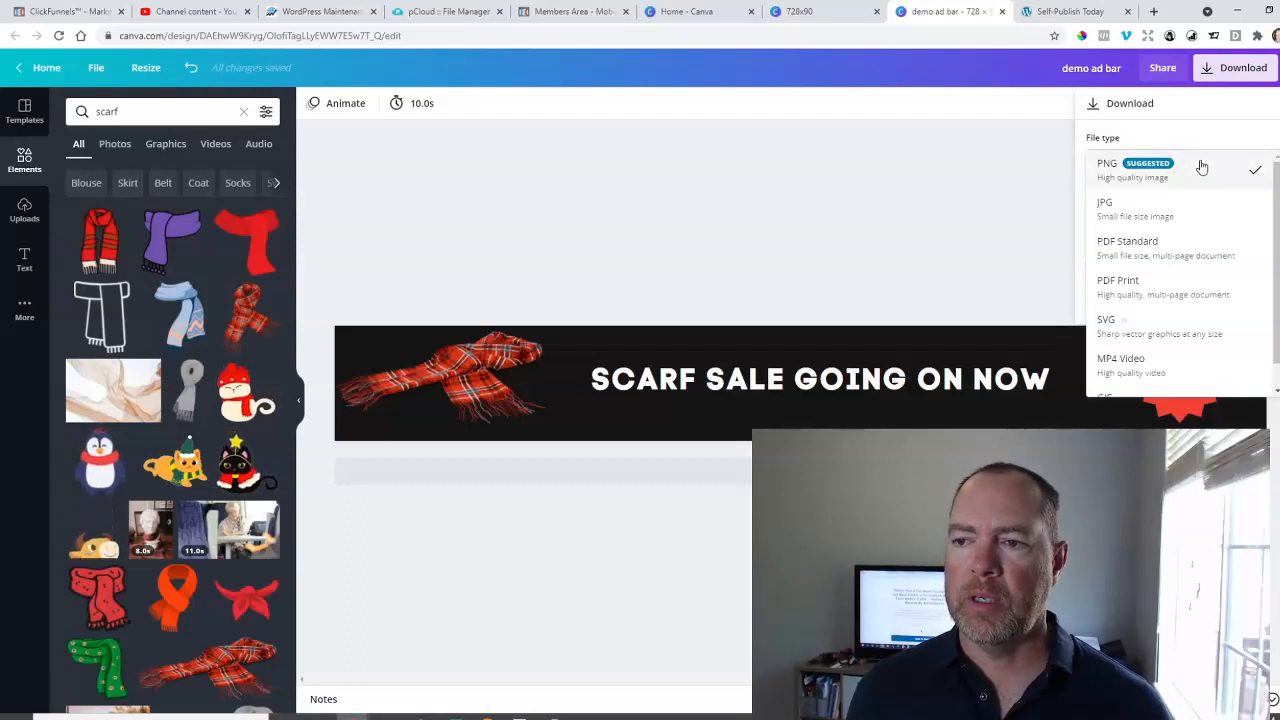
left_click(1166, 215)
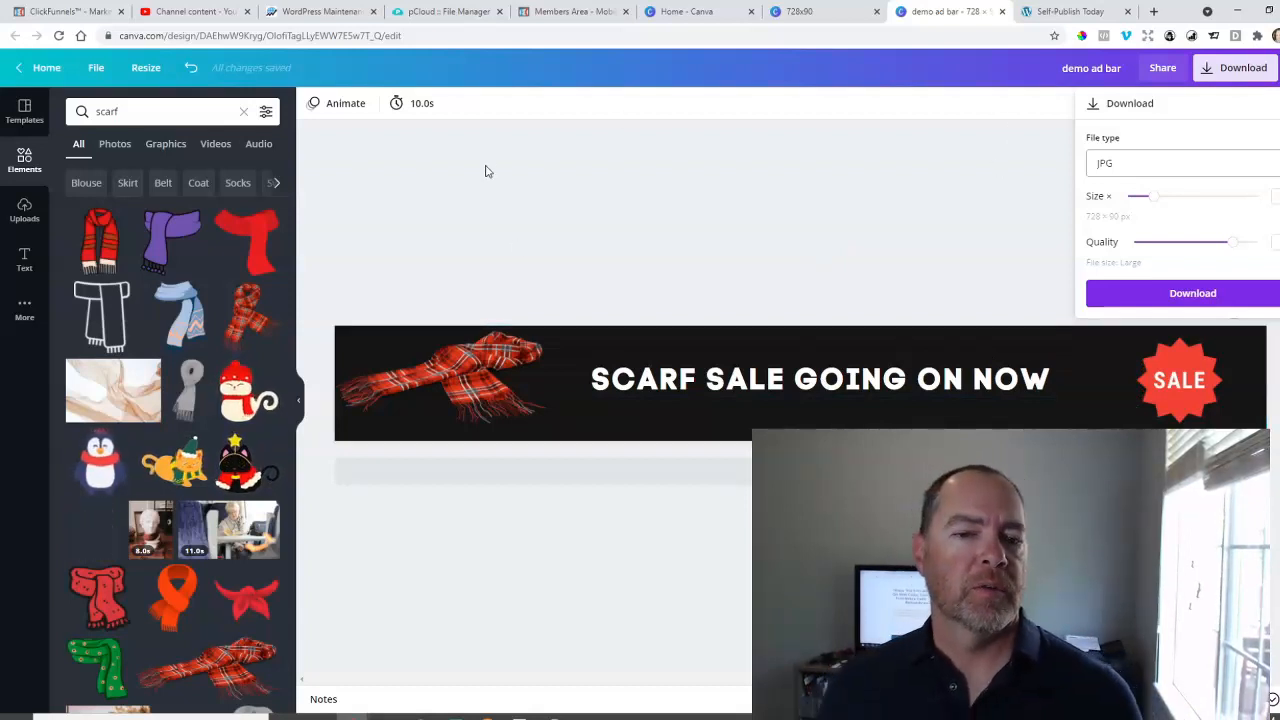
left_click(848, 181)
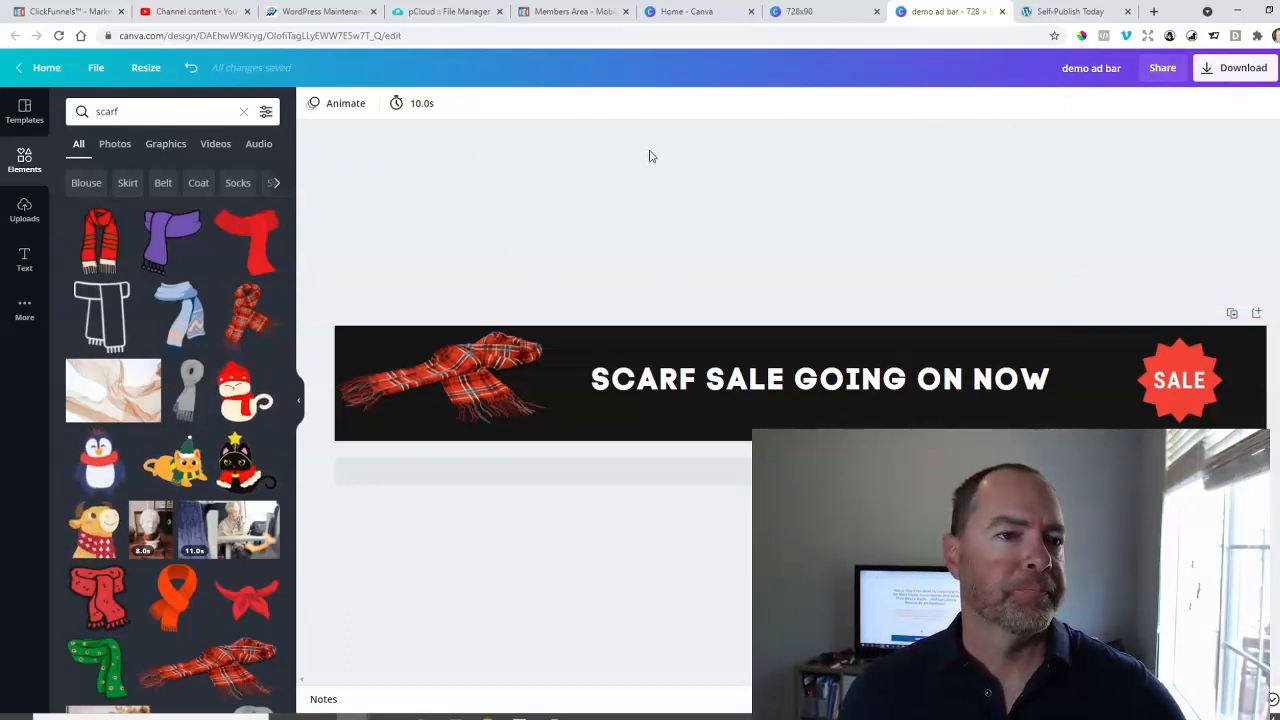
Close the demo ad bar design and open the existing "GF meal plan" design from the Canva home page.
left_click(1002, 11)
left_click(875, 14)
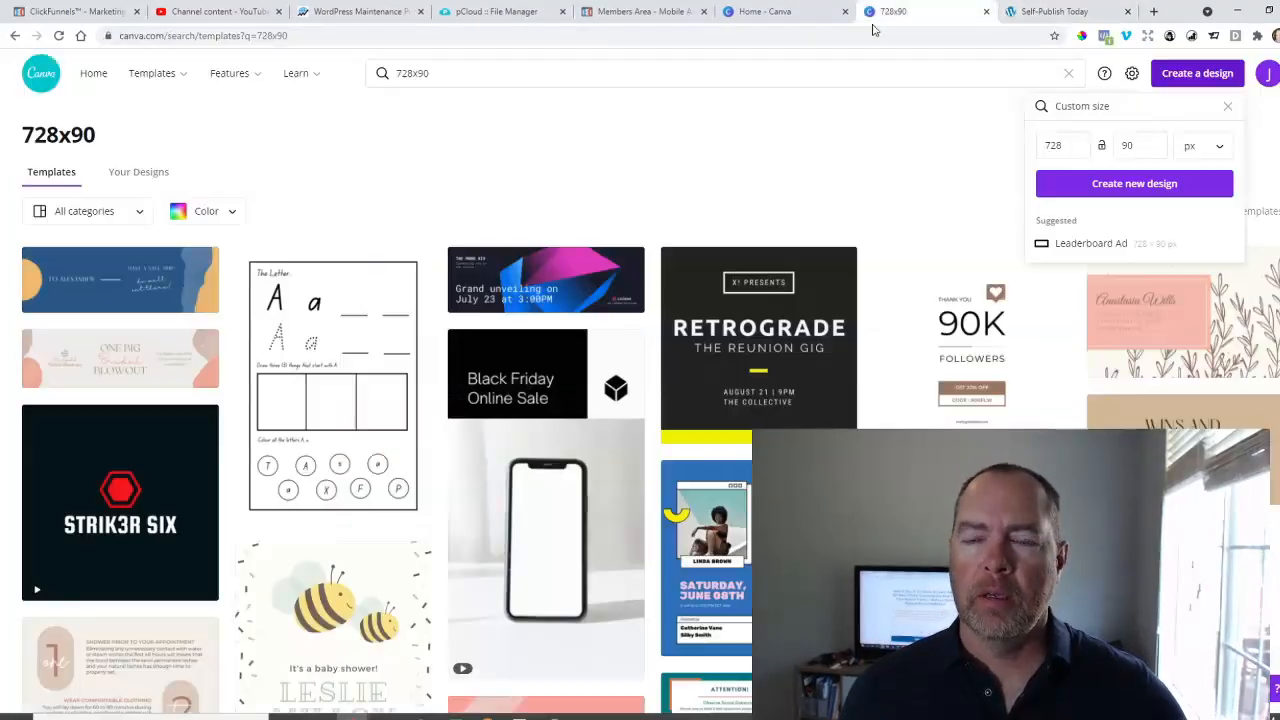
left_click(756, 13)
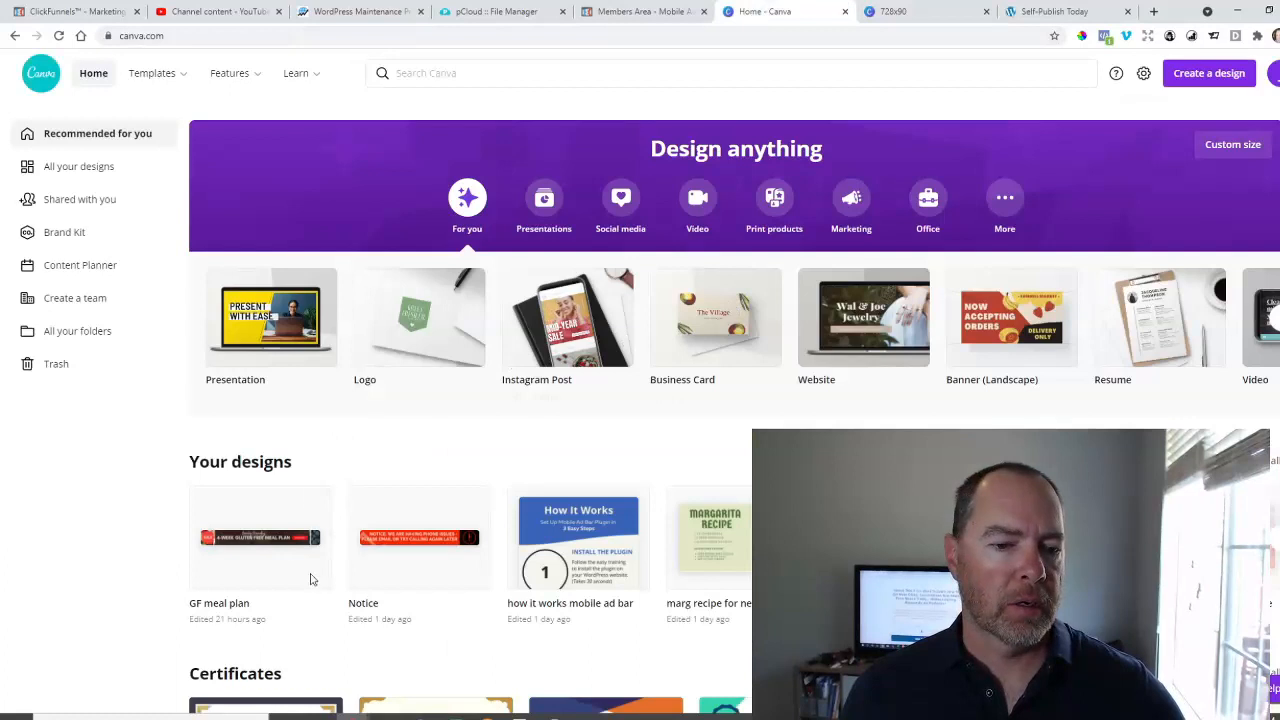
left_click(262, 537)
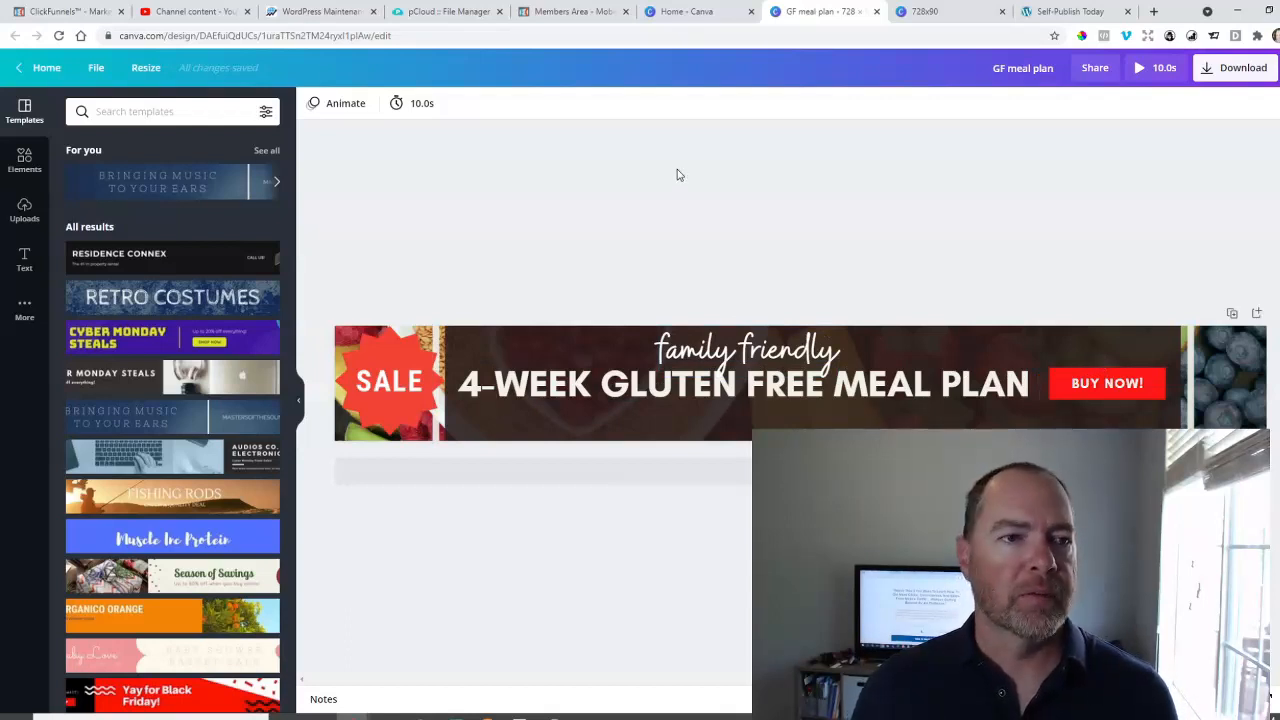
Return to the Canva home page and make a copy of the "GF meal plan" design.
left_click(690, 11)
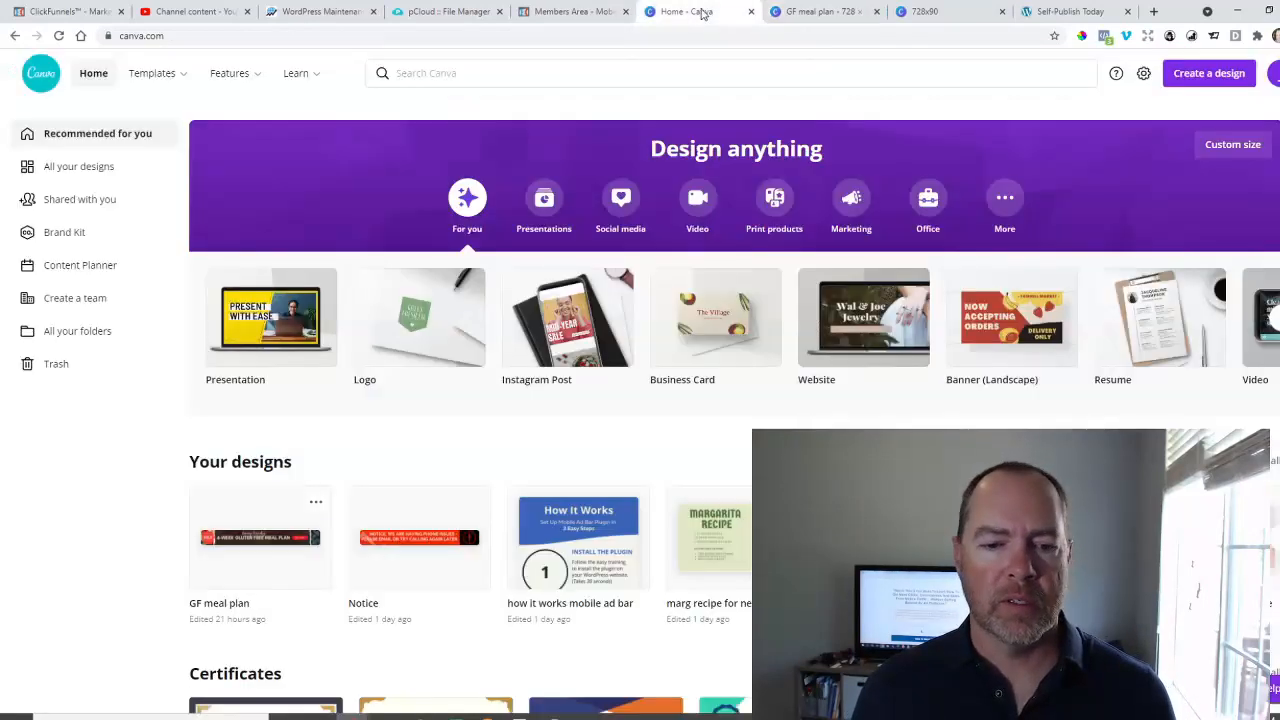
left_click(316, 504)
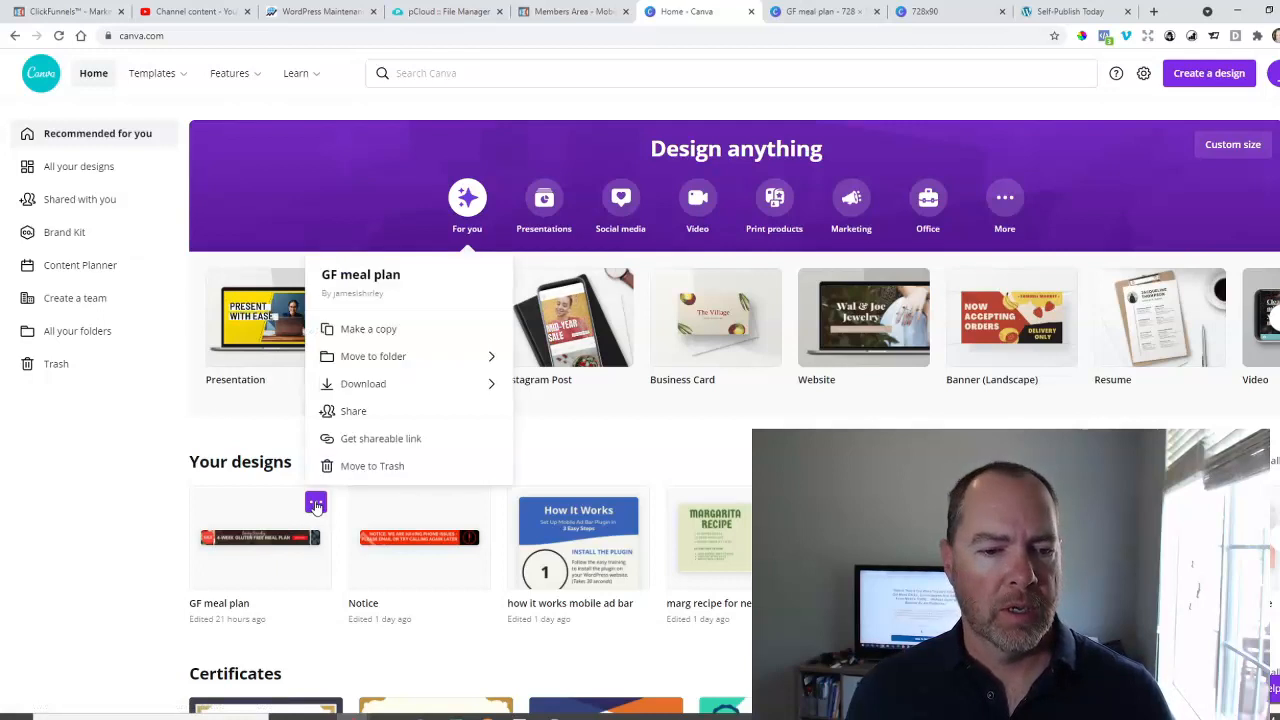
left_click(384, 333)
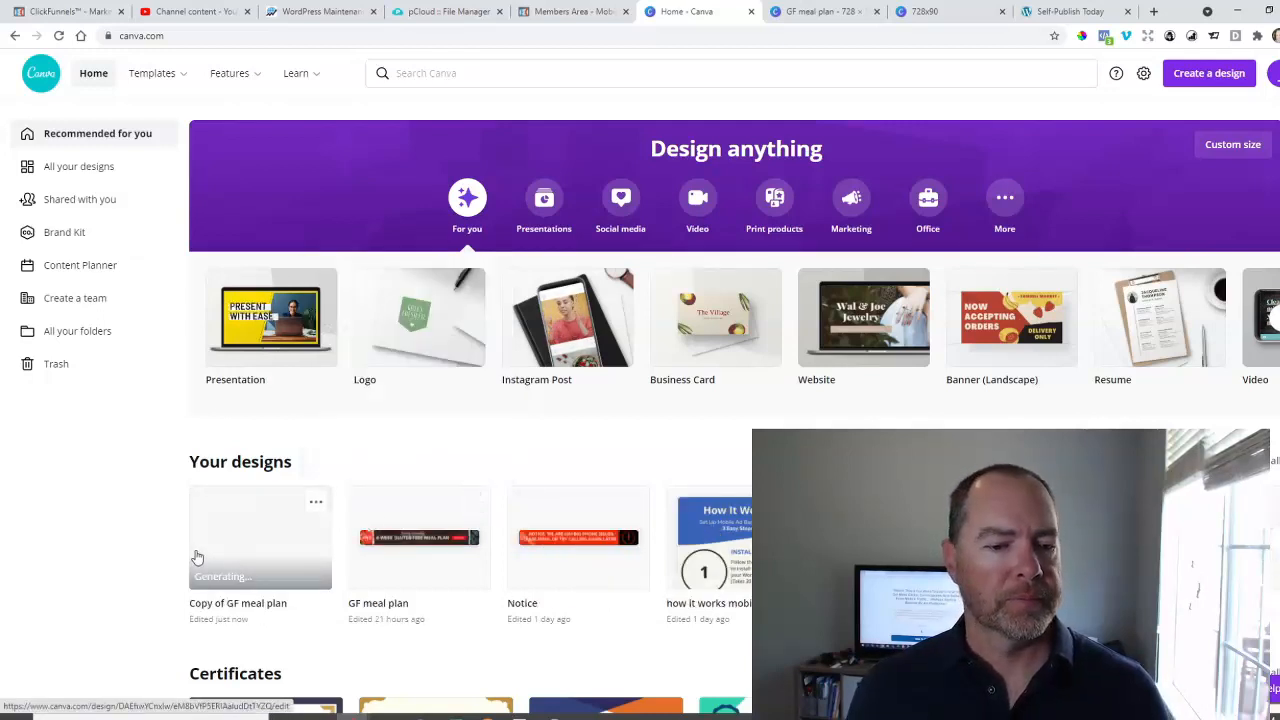
Open the copy of "GF meal plan" and replace its current page with the "RETRO COSTUMES" template.
left_click(238, 539)
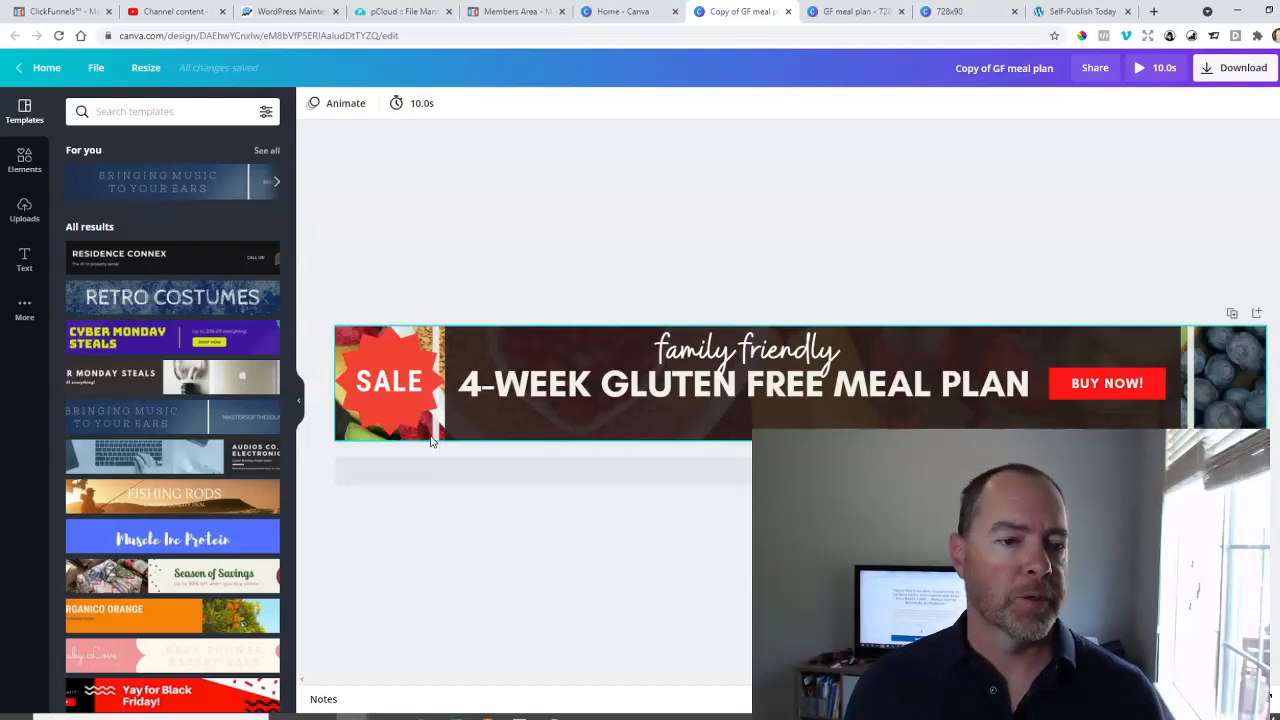
left_click(179, 300)
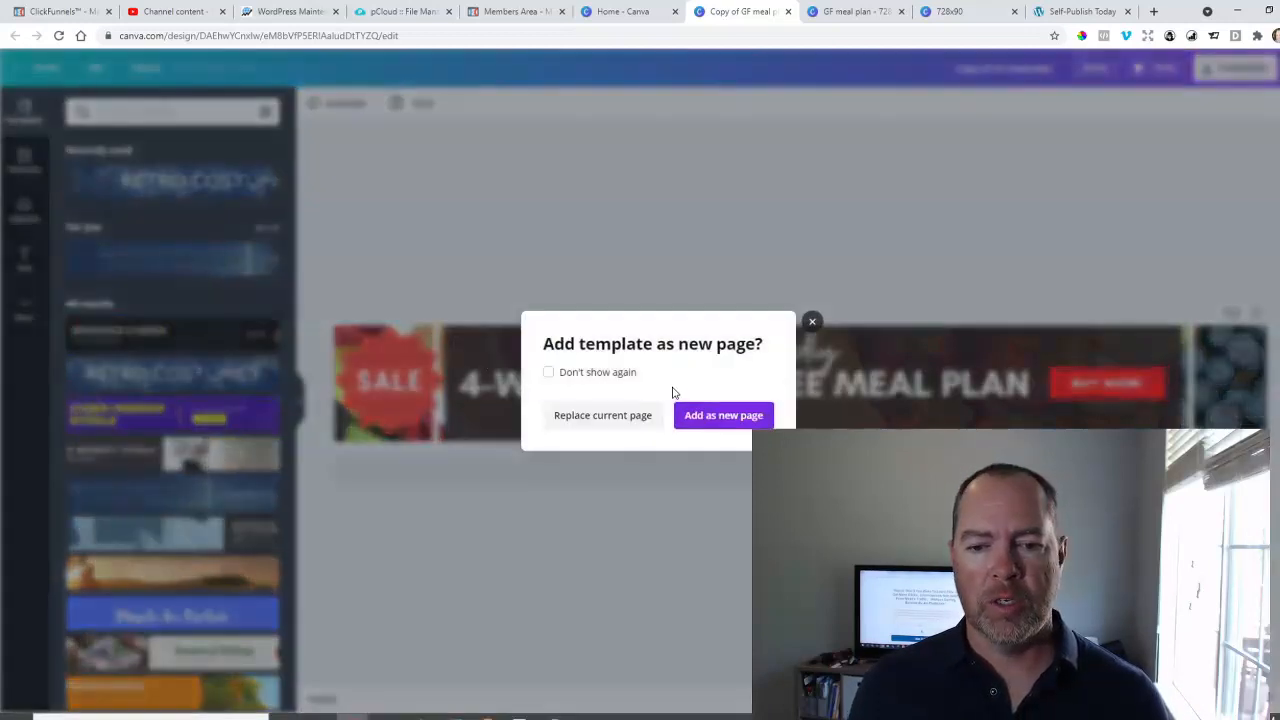
left_click(608, 420)
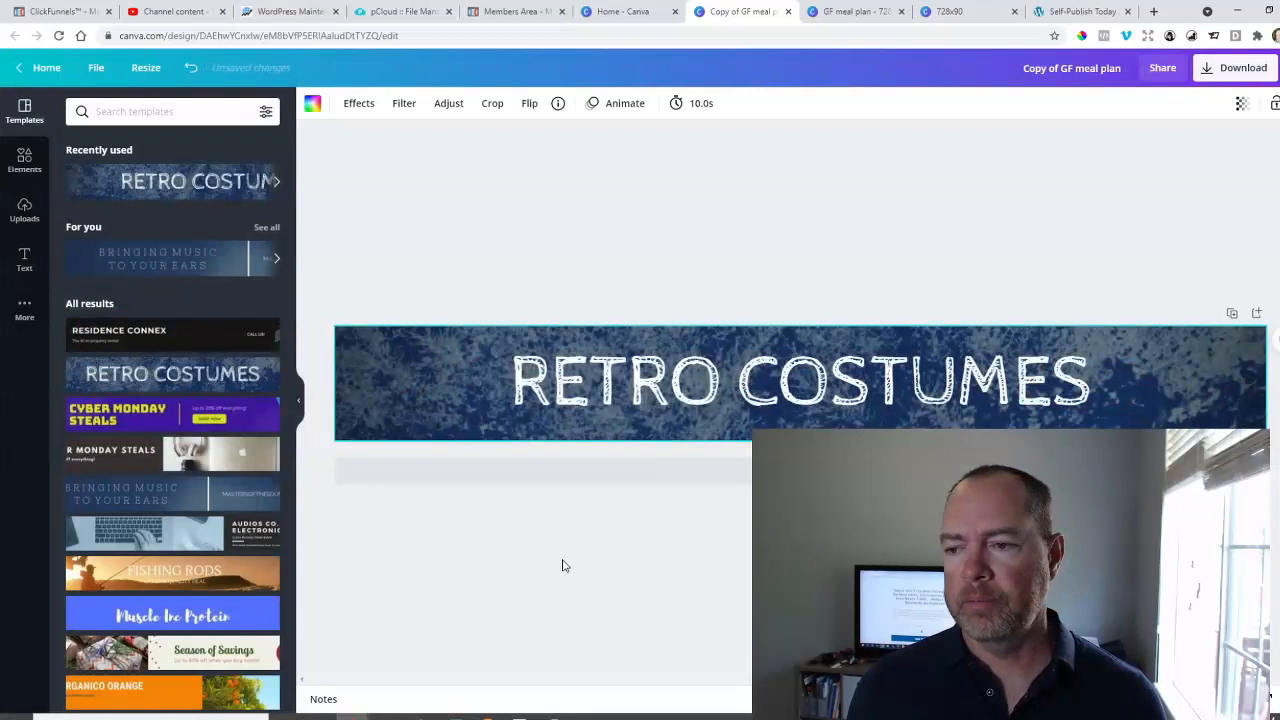